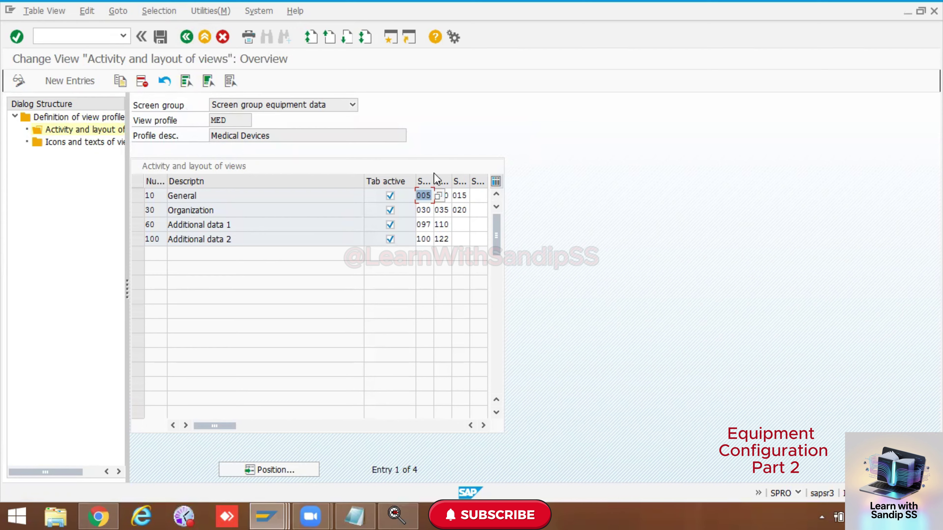
# Step: Widen the sequence columns of the MED view profile's layout table and examine the screen sections assigned to each tab
pyautogui.moveTo(433, 182); pyautogui.dragTo(466, 184)
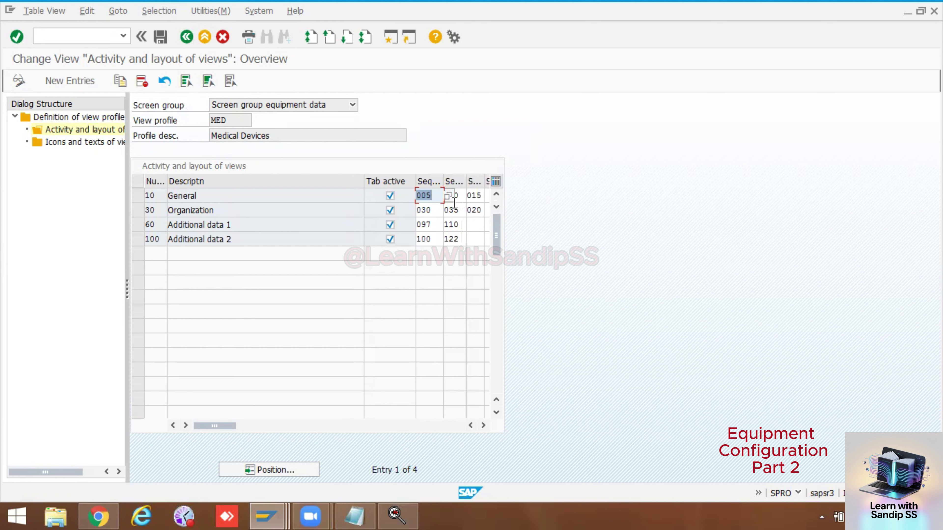
pyautogui.click(459, 195)
pyautogui.click(474, 210)
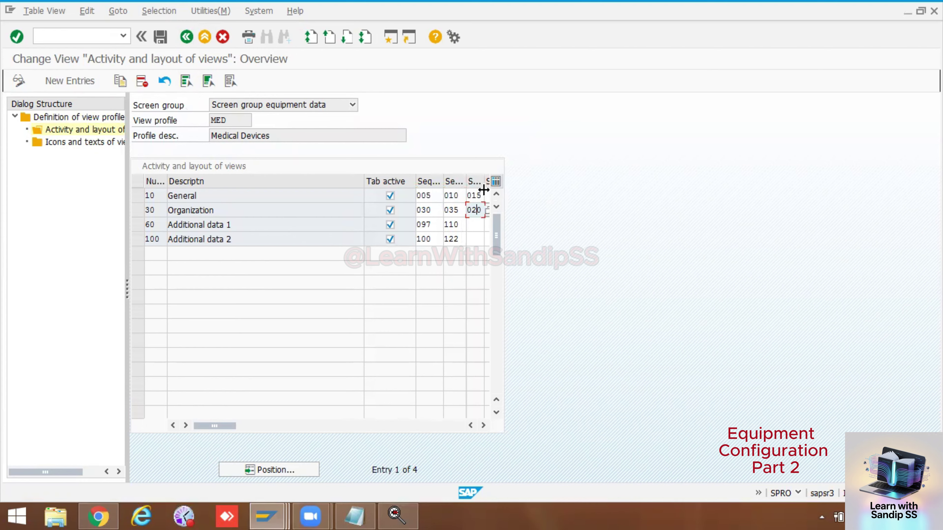
pyautogui.click(484, 425)
pyautogui.moveTo(258, 425); pyautogui.dragTo(227, 426)
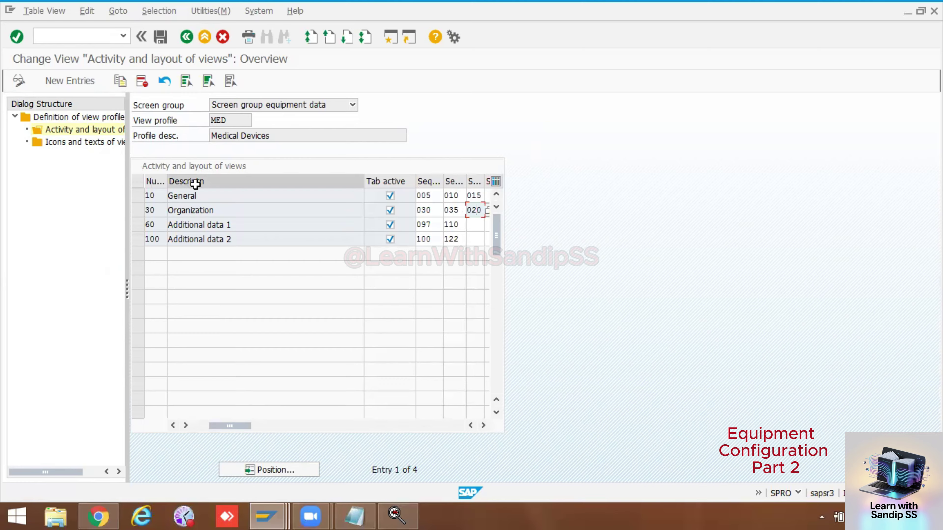
# Step: Display the icons and texts of views for the Medical Devices profile
pyautogui.click(92, 143)
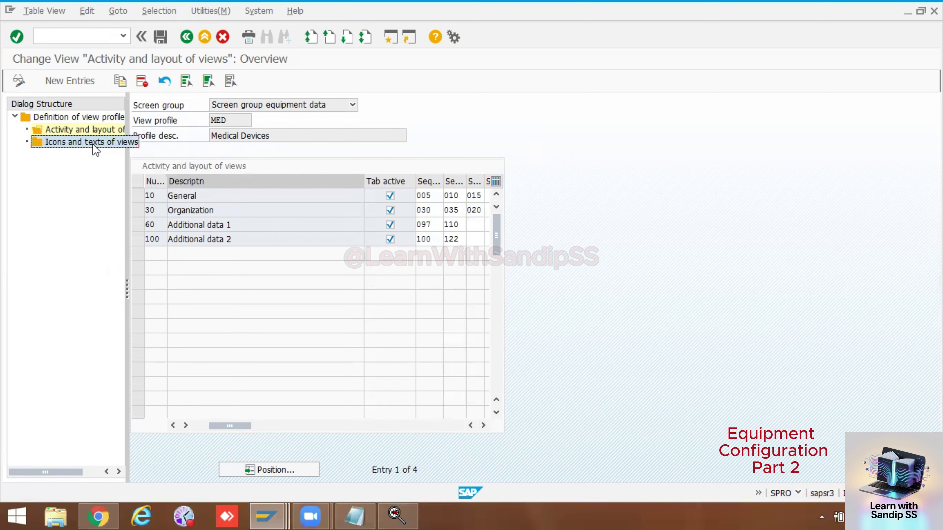
pyautogui.click(137, 196)
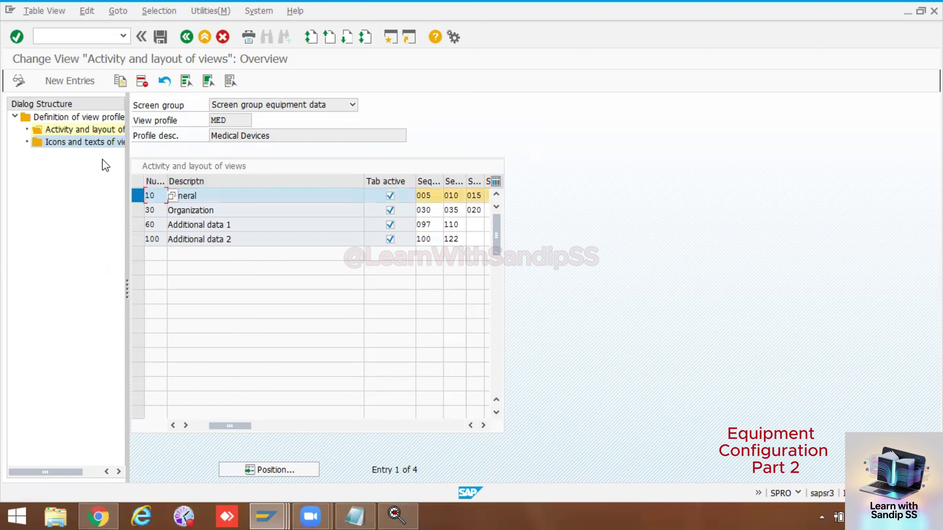
pyautogui.doubleClick(94, 142)
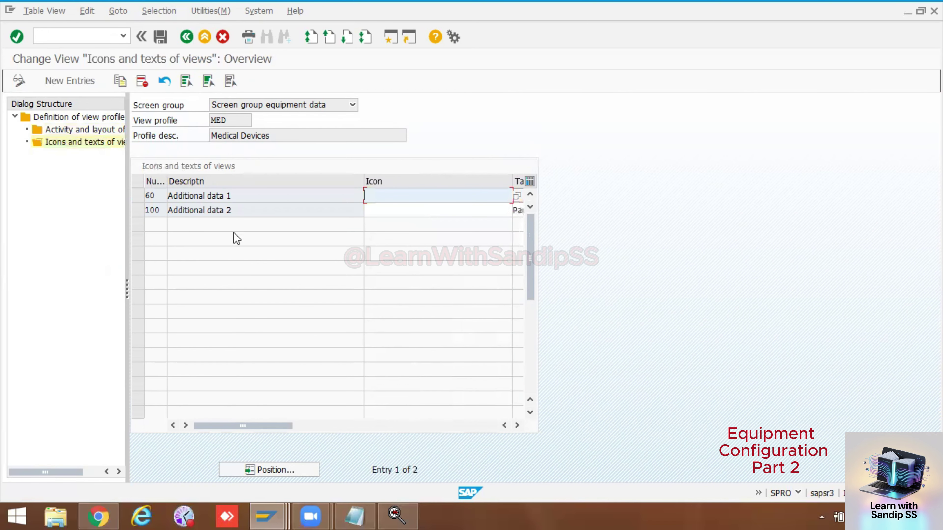
# Step: Go back to the view profile definitions, review the full list, and exit to the IMG without saving changes
pyautogui.click(187, 37)
pyautogui.scroll(-3, 335, 259)
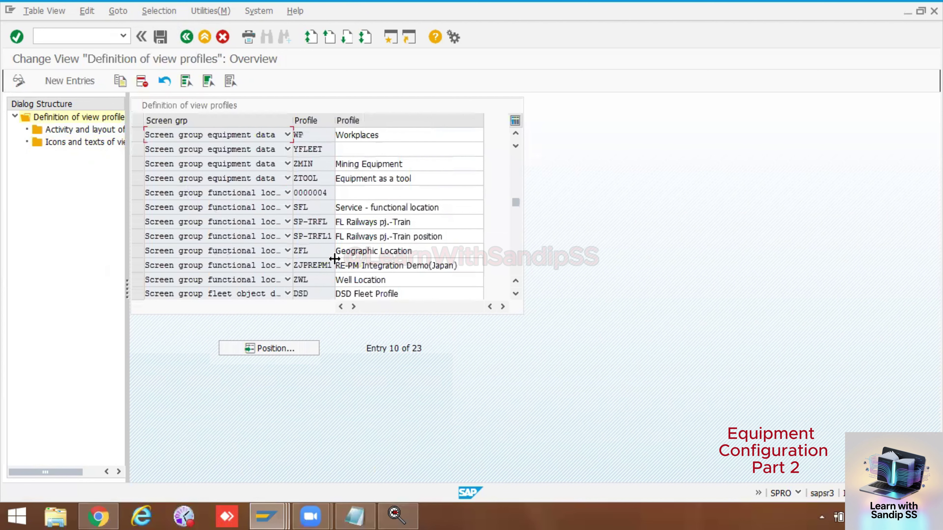
pyautogui.scroll(-2, 334, 258)
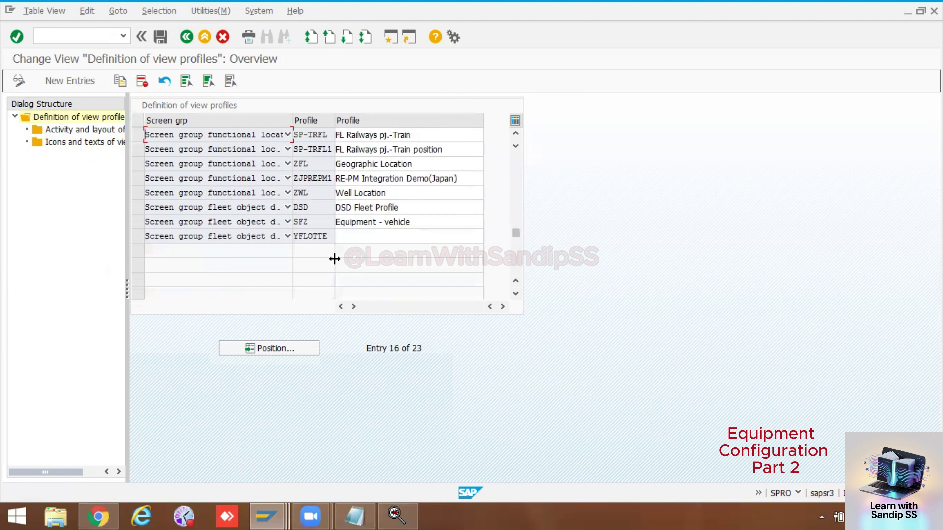
pyautogui.scroll(5, 335, 258)
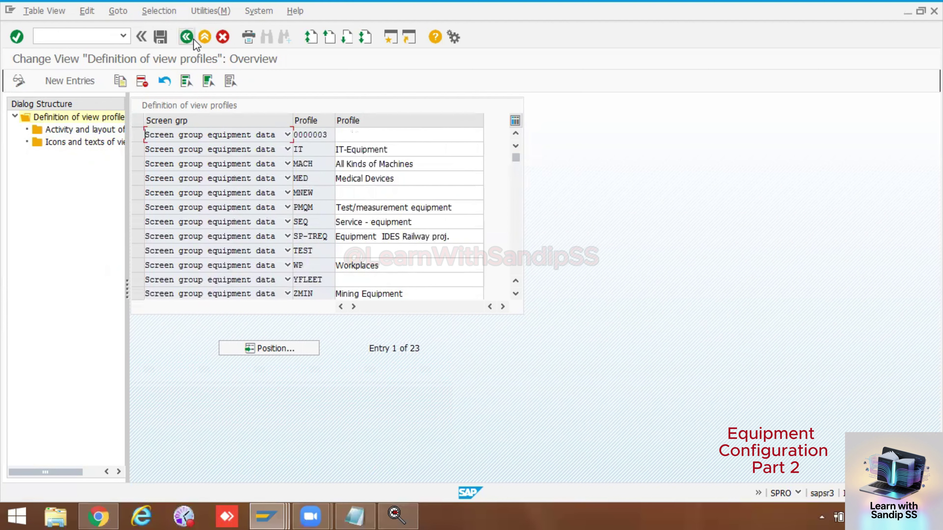
pyautogui.click(186, 36)
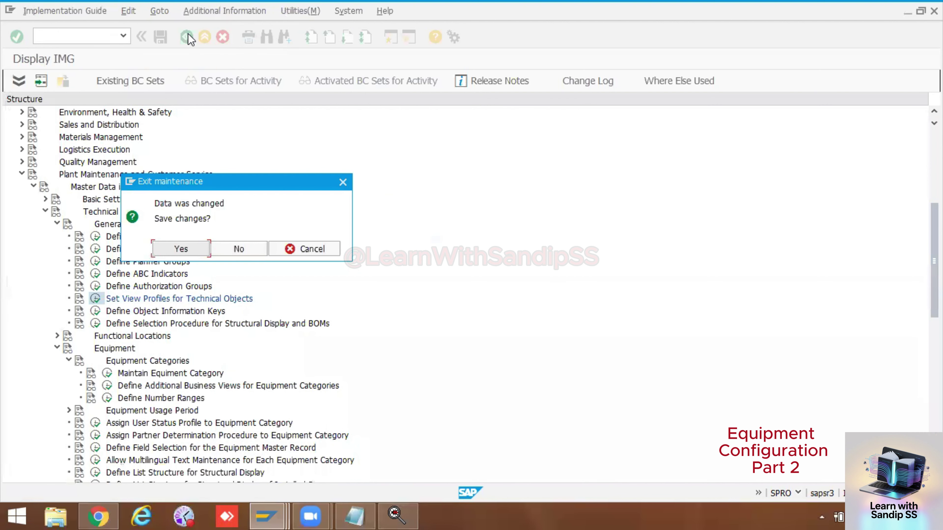
pyautogui.click(228, 249)
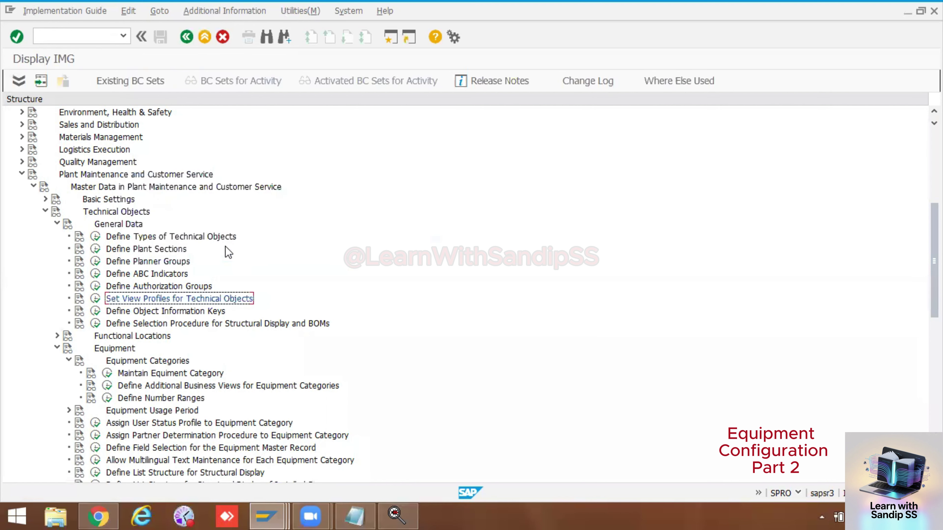
# Step: Expand Functional Locations under the Technical Objects of Plant Maintenance and Customer Service and open Define Category of Functional Location
pyautogui.click(57, 223)
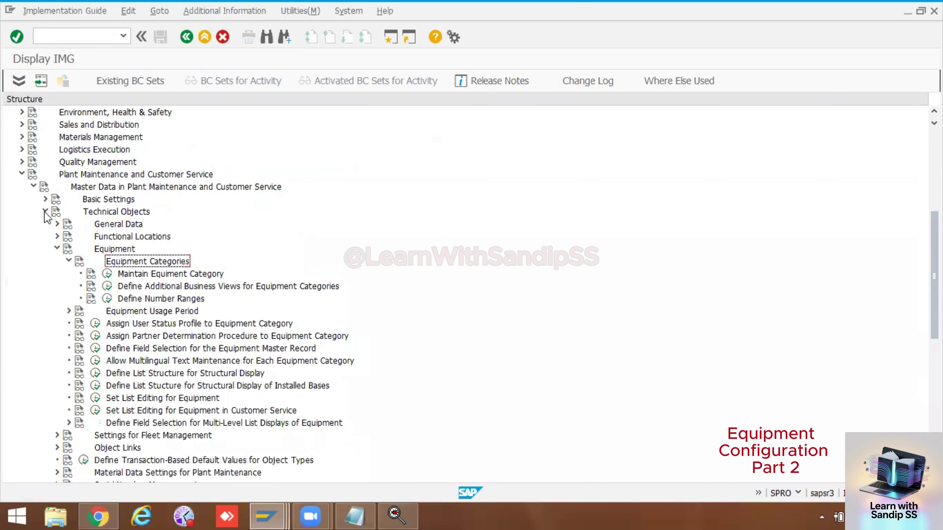
pyautogui.click(22, 174)
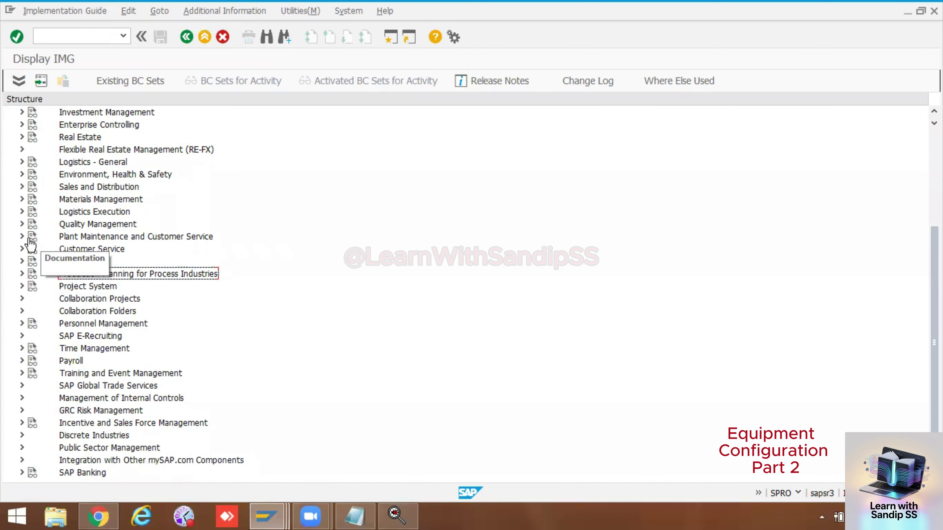
pyautogui.click(21, 237)
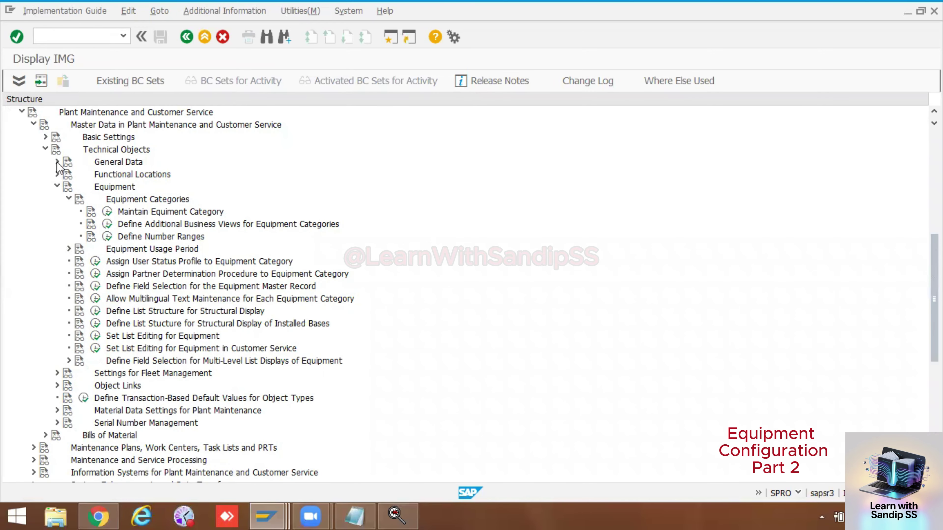
pyautogui.click(57, 175)
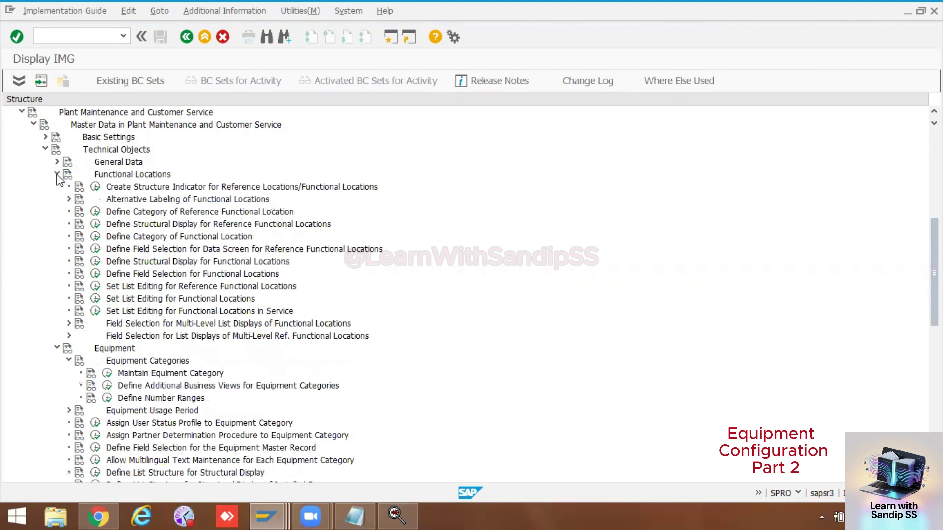
pyautogui.doubleClick(113, 184)
pyautogui.click(96, 238)
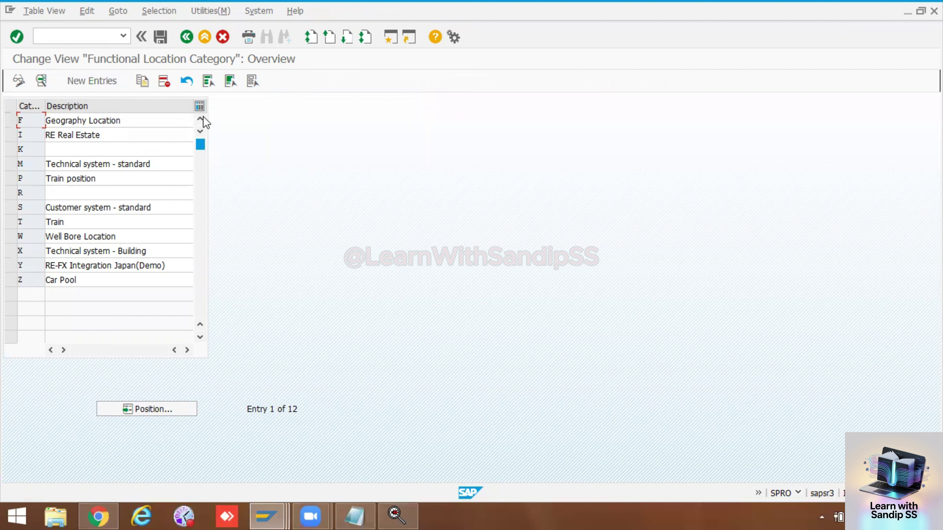
# Step: Create a new functional location category entry "a" with the description SFL
pyautogui.click(99, 81)
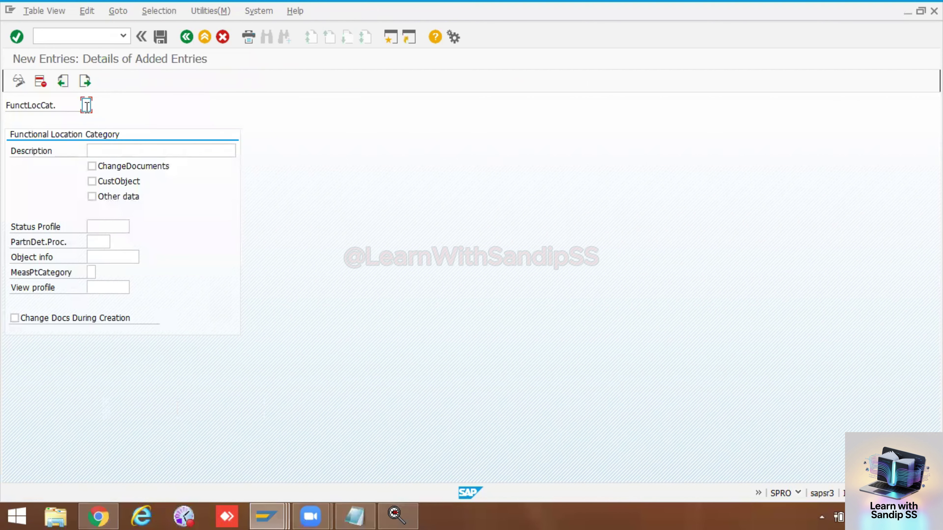
pyautogui.write('a')
pyautogui.click(103, 151)
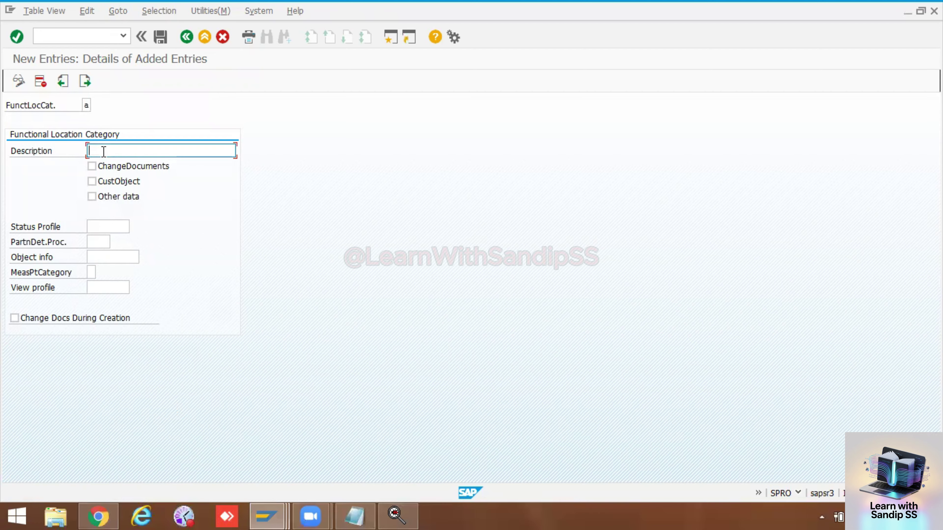
pyautogui.write('SFL')
# Step: Assign status profile ZPRT and view profile SFL to the new functional location category
pyautogui.click(112, 226)
pyautogui.click(134, 227)
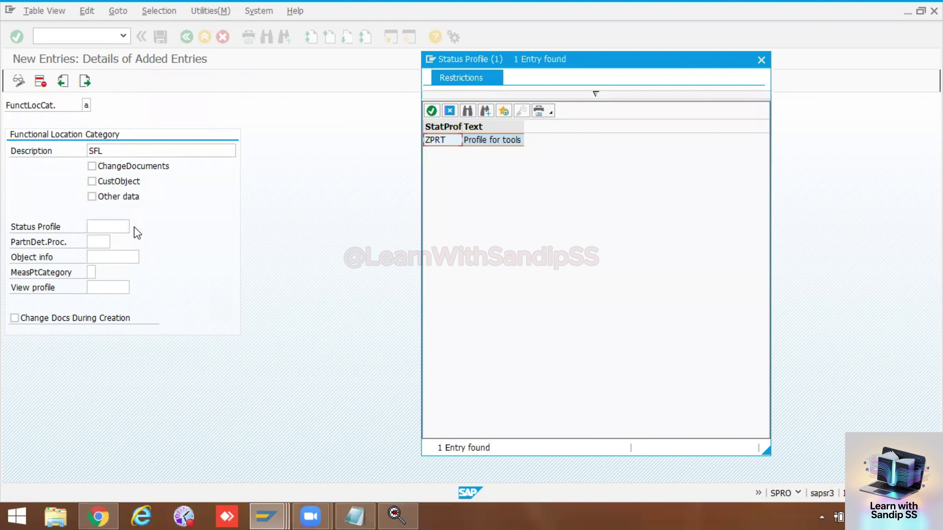
pyautogui.doubleClick(438, 140)
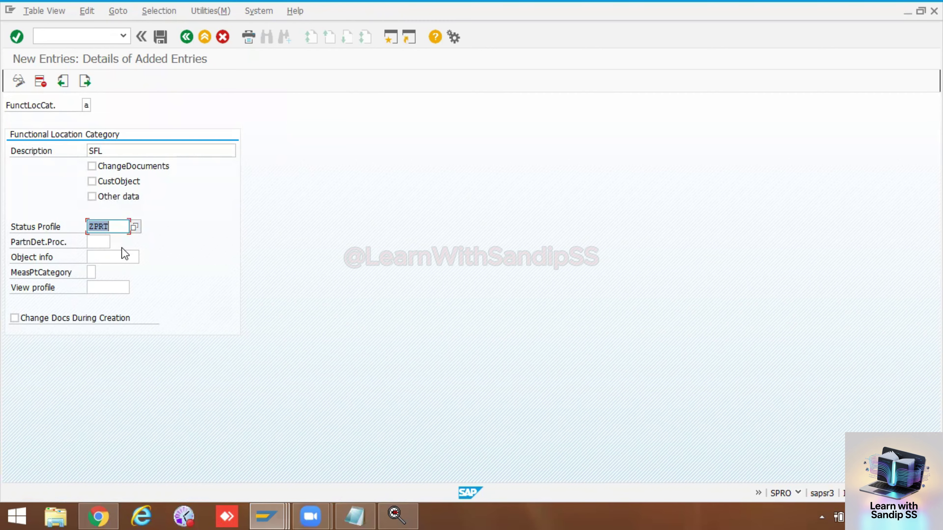
pyautogui.click(114, 290)
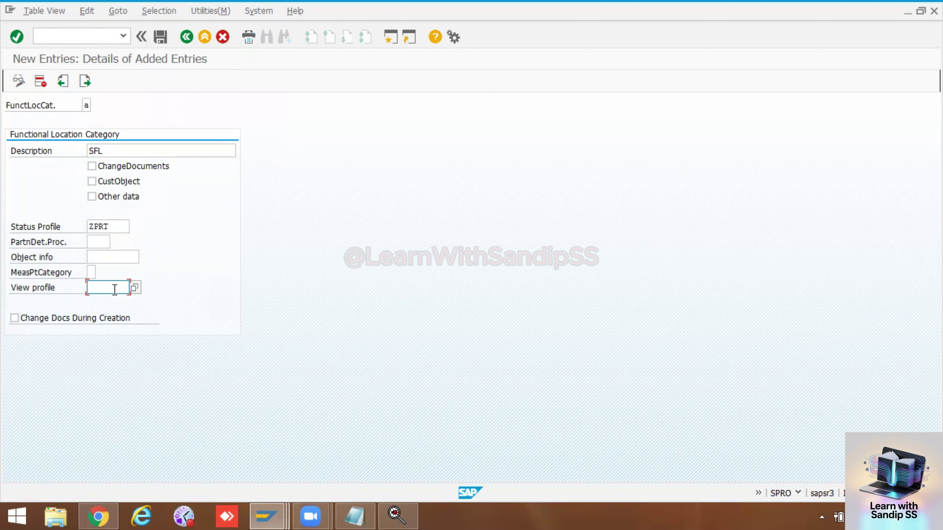
pyautogui.click(134, 287)
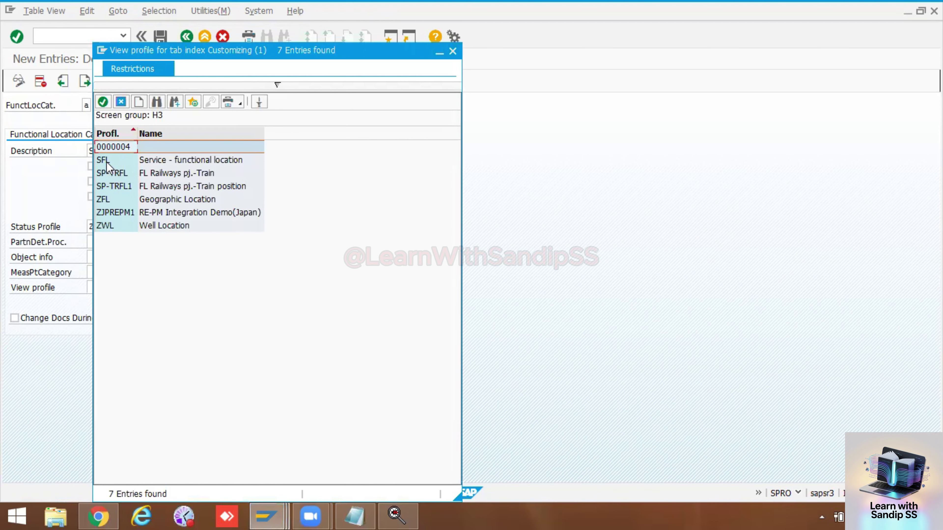
pyautogui.doubleClick(107, 167)
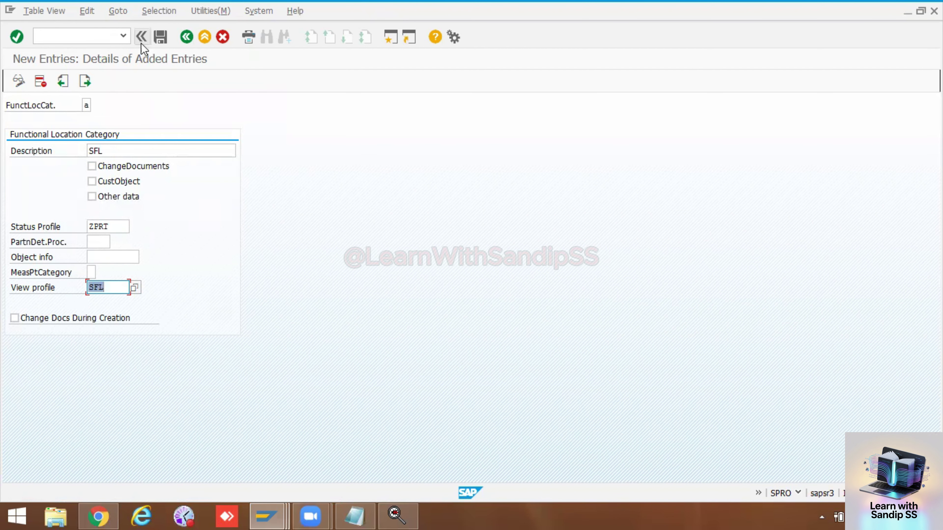
# Step: Save the new category under the PM Training customizing request SR3K900090 and return to the IMG structure
pyautogui.click(161, 37)
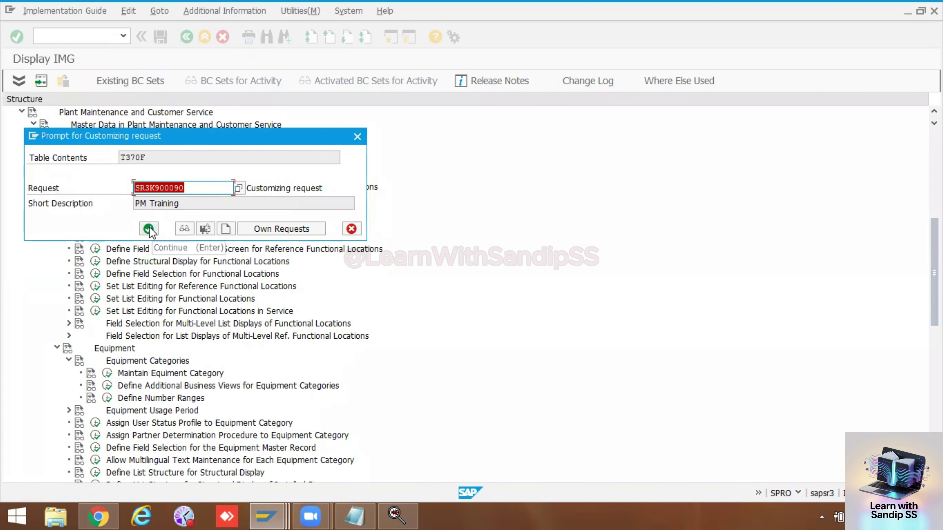
pyautogui.moveTo(150, 158); pyautogui.dragTo(122, 157)
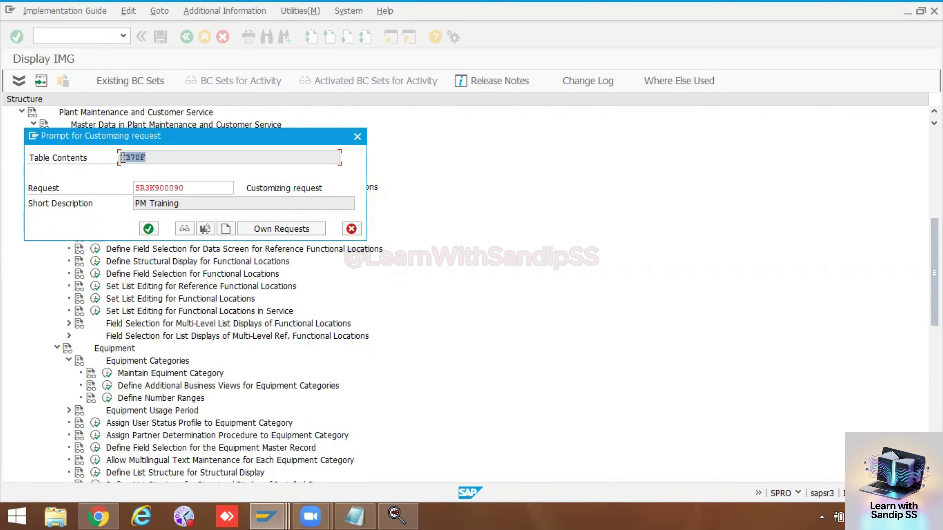
pyautogui.click(149, 228)
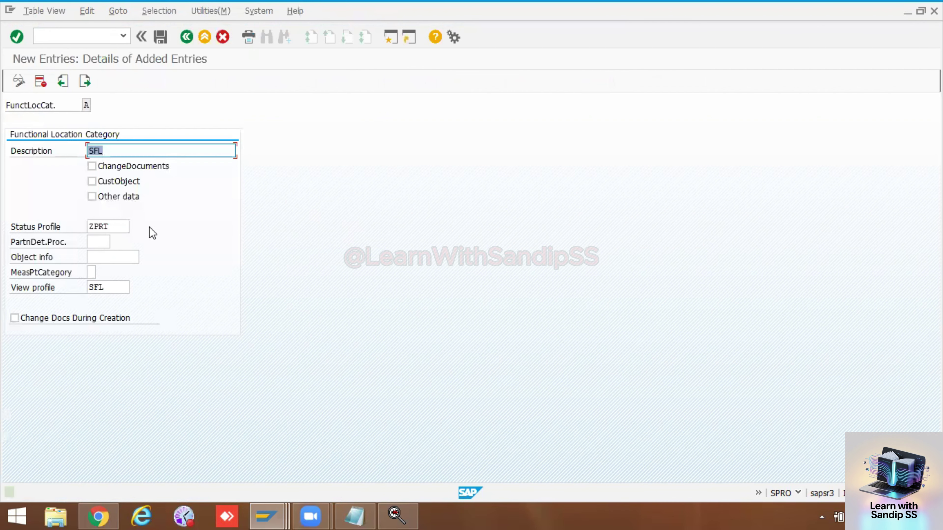
pyautogui.click(187, 37)
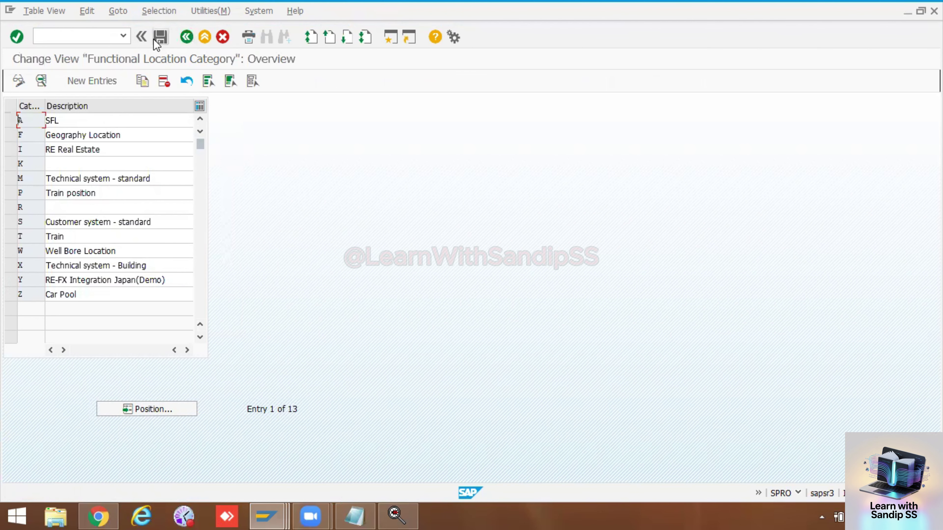
pyautogui.click(162, 40)
pyautogui.click(187, 37)
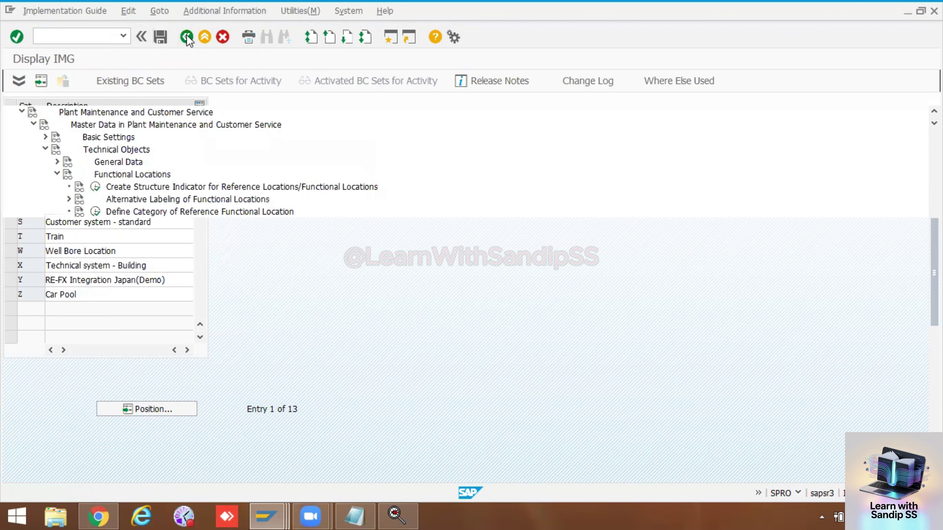
# Step: Switch to the Create Equipment session, abandon the unsaved Medical Devices record, and start transaction IL01
pyautogui.moveTo(286, 515)
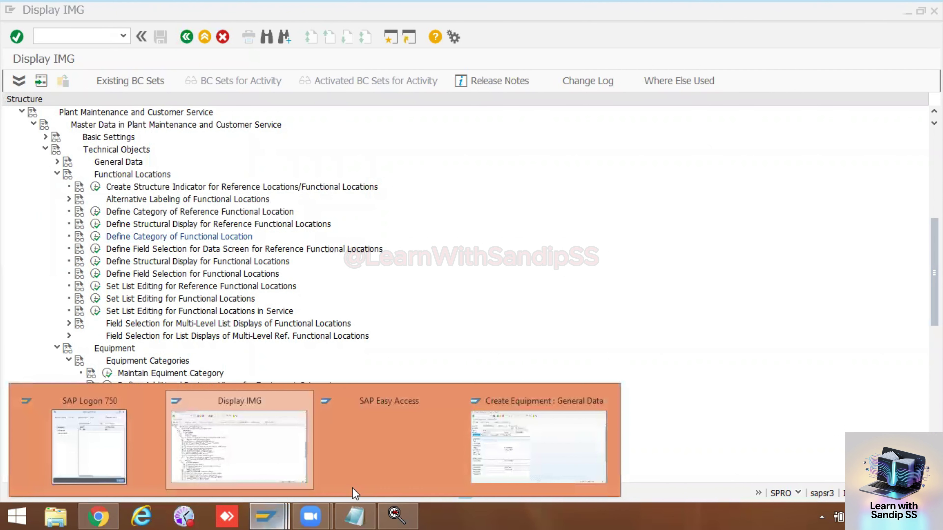
pyautogui.click(540, 442)
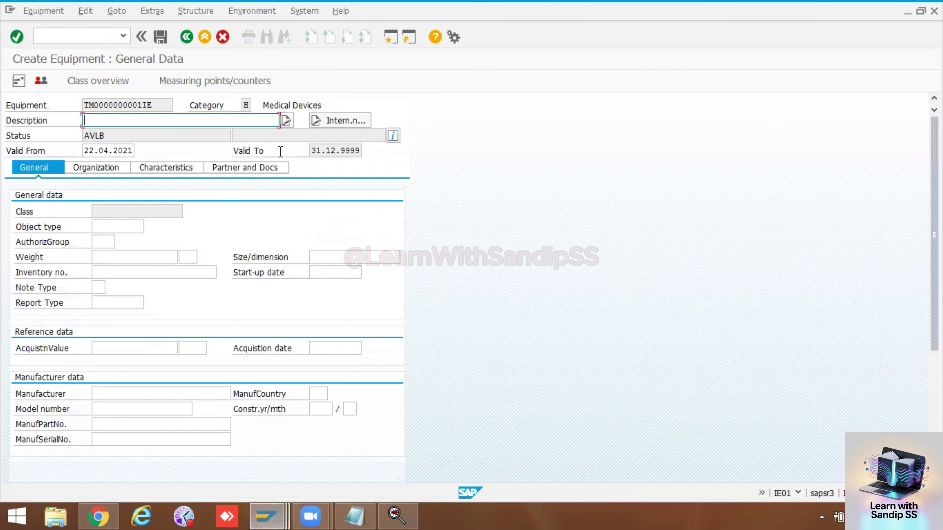
pyautogui.click(187, 36)
pyautogui.click(239, 248)
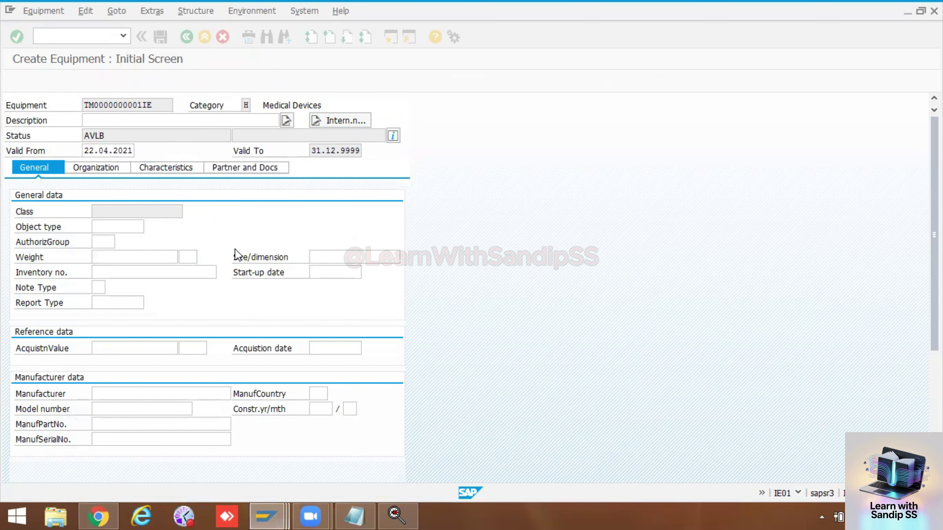
pyautogui.click(92, 35)
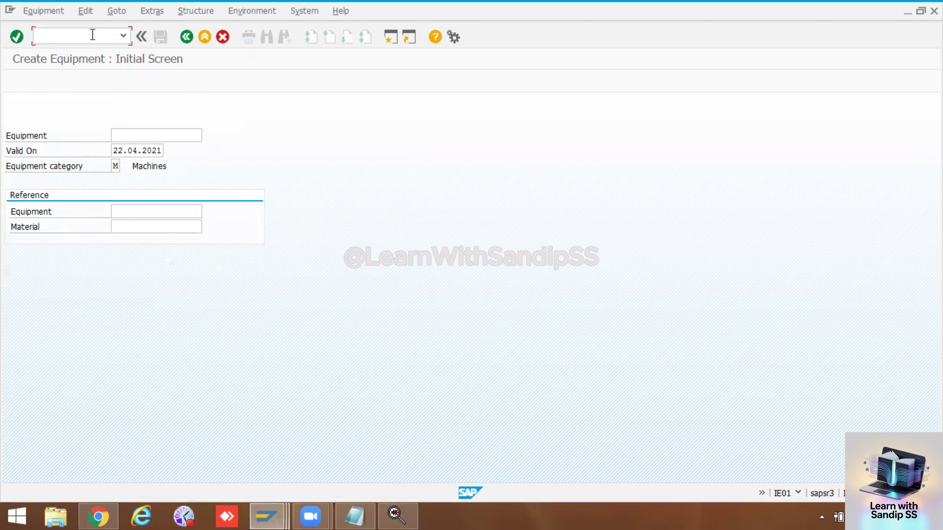
pyautogui.write('/nil01')
pyautogui.press('Return')
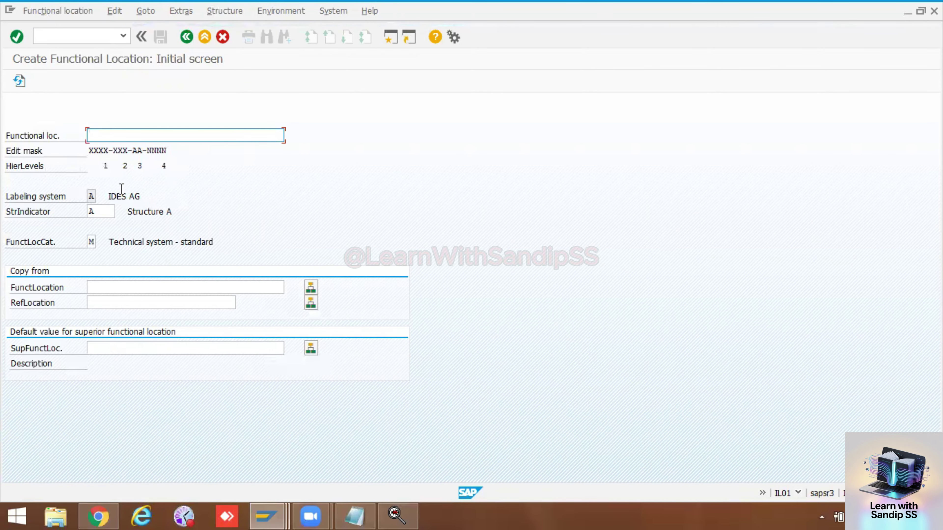
# Step: Set the new functional location's category to A (SFL)
pyautogui.click(93, 242)
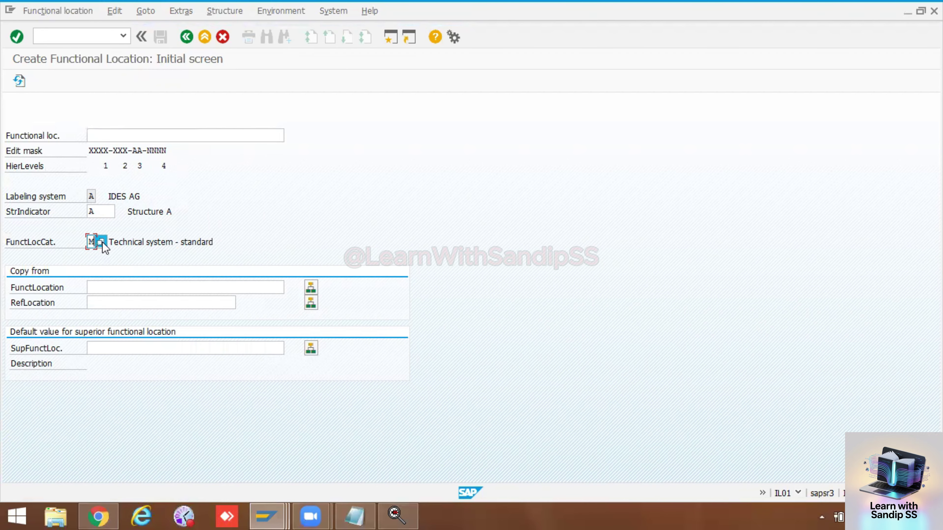
pyautogui.click(101, 242)
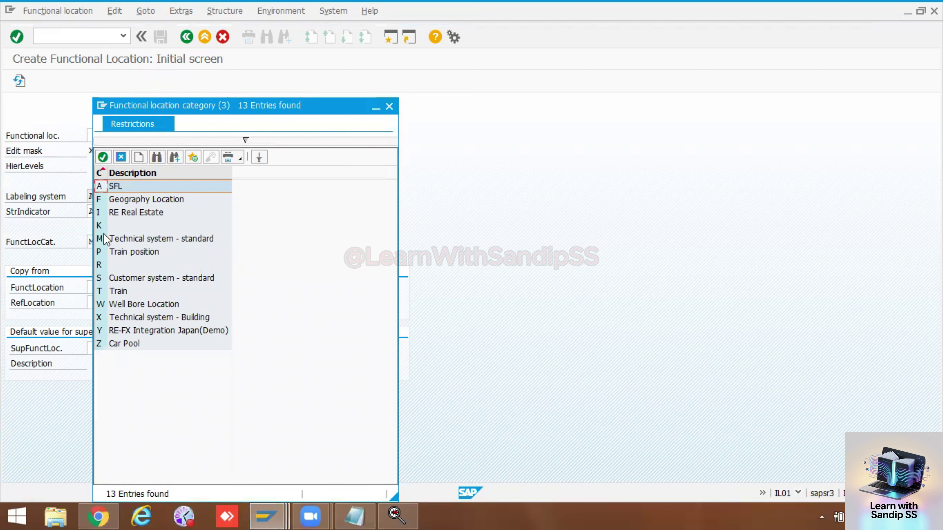
pyautogui.doubleClick(108, 189)
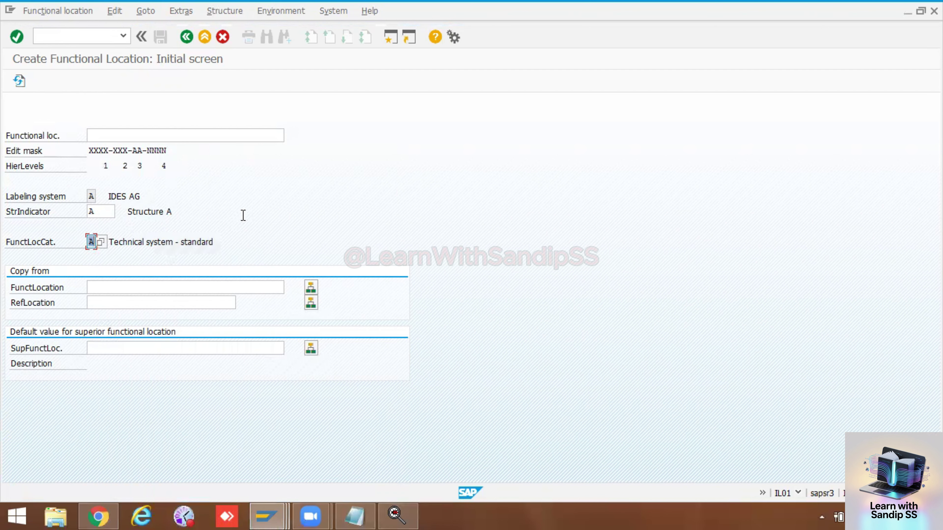
pyautogui.press('Return')
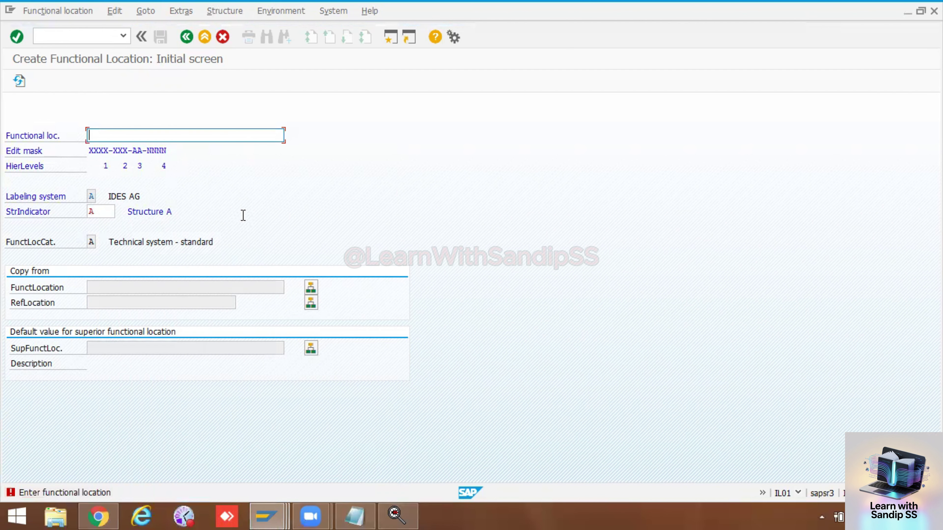
# Step: Enter TA1-ABY-con3 as the functional location label, based on the earlier entry TA1-ABY-con1
pyautogui.click(102, 134)
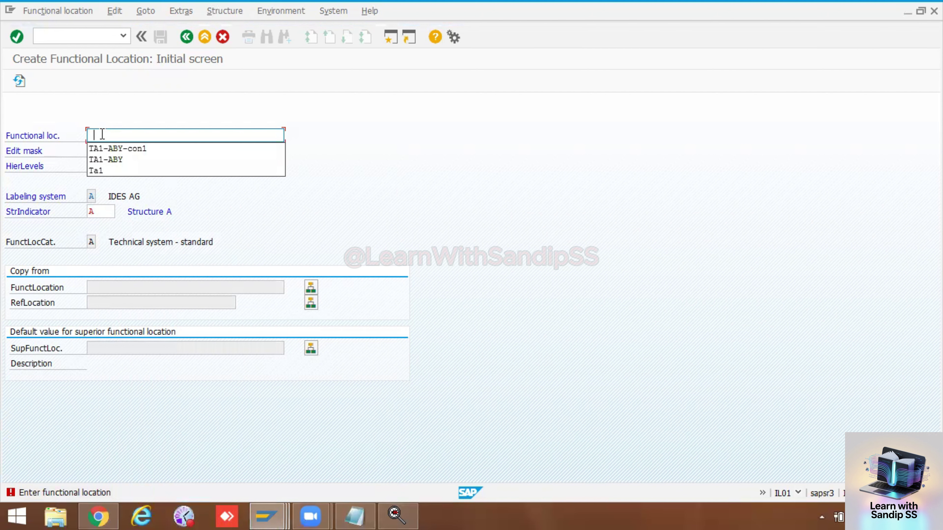
pyautogui.click(108, 150)
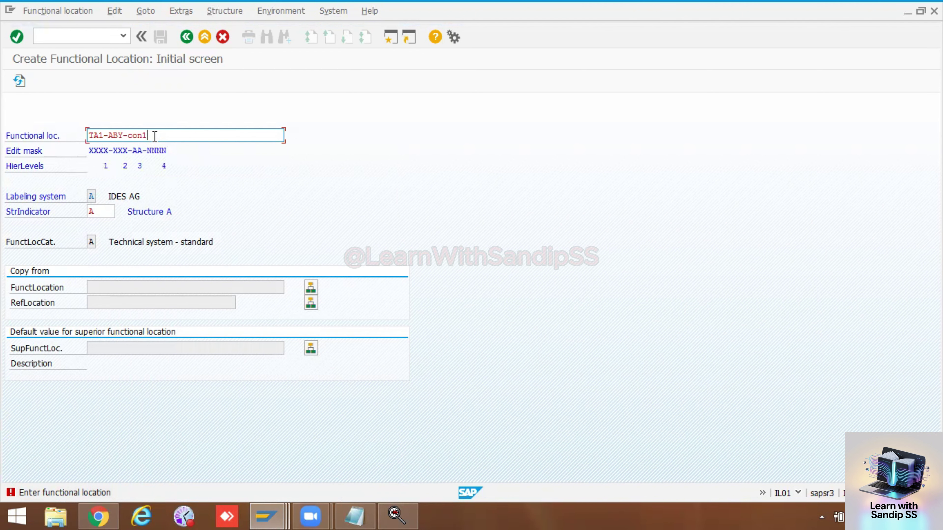
pyautogui.press('BackSpace')
pyautogui.write('3')
pyautogui.press('Return')
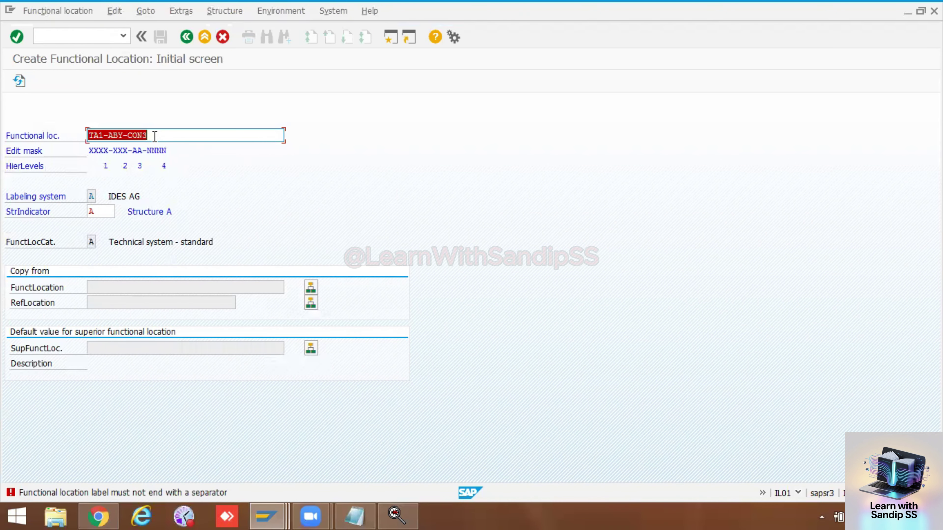
# Step: Choose structure indicator TATA1 (Tata motors 01) for the functional location and proceed to its master data
pyautogui.click(111, 211)
pyautogui.click(121, 212)
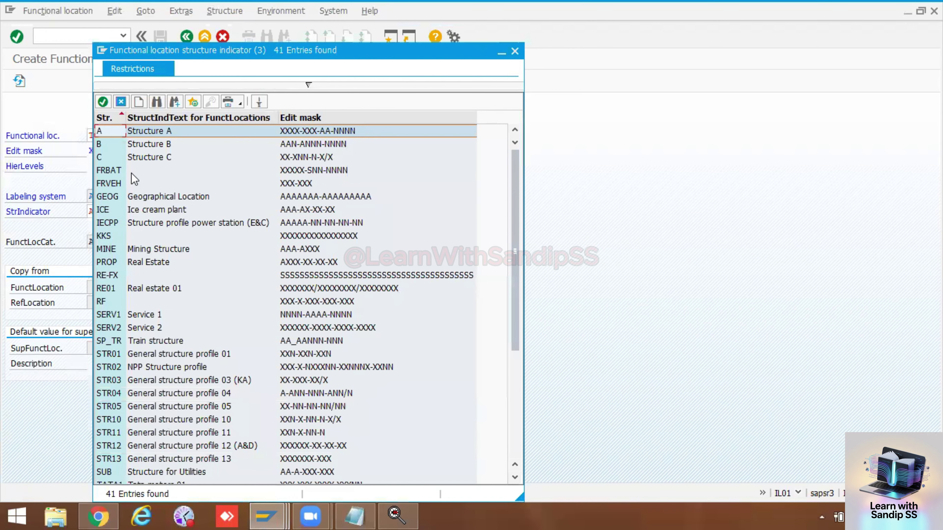
pyautogui.scroll(-5, 144, 295)
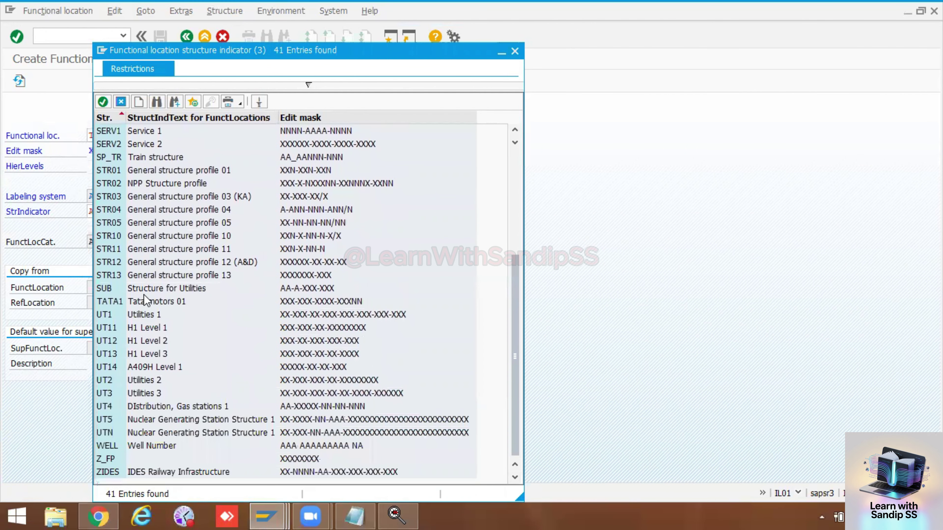
pyautogui.doubleClick(108, 301)
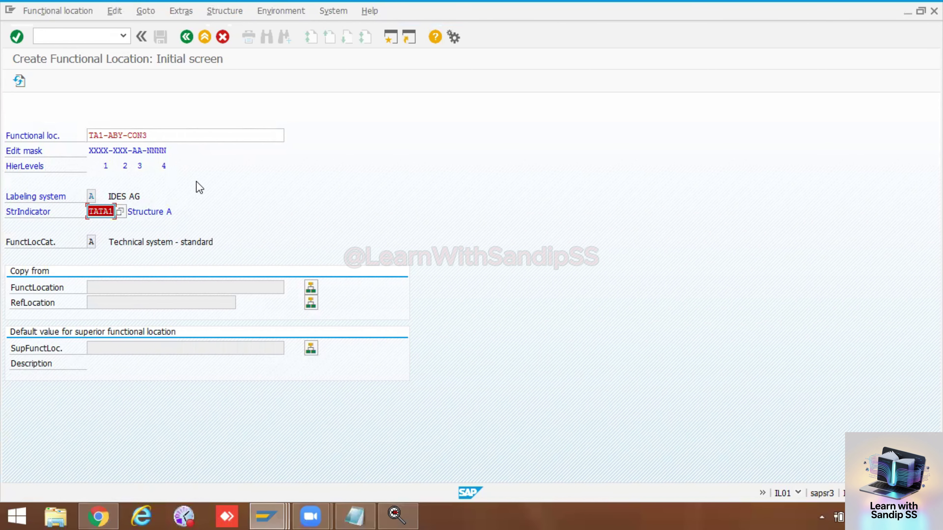
pyautogui.press('Return')
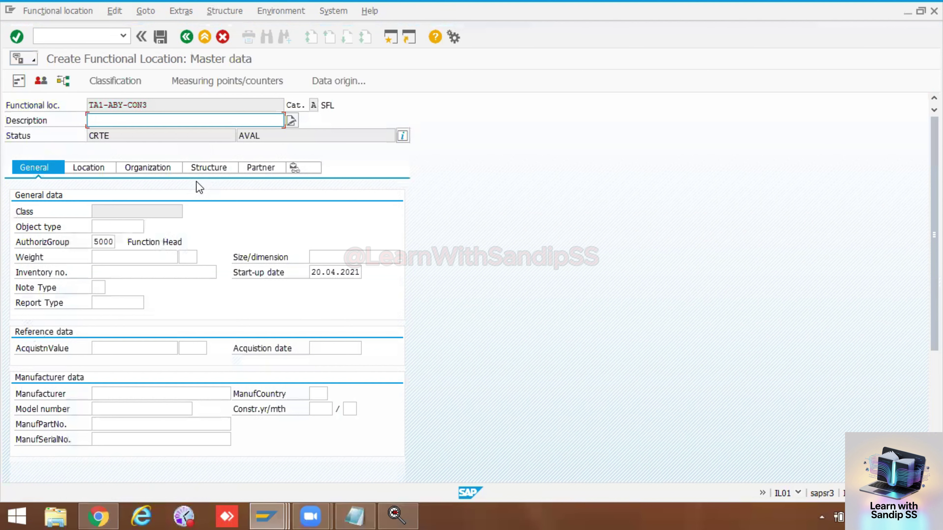
# Step: Restart functional location creation from the initial screen and reopen the master data for TA1-ABY-con3
pyautogui.click(107, 36)
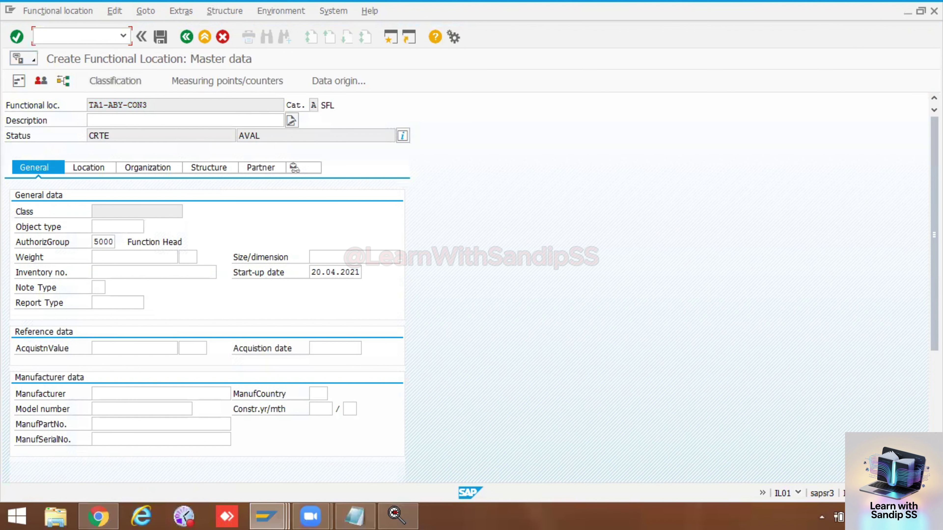
pyautogui.press('Return')
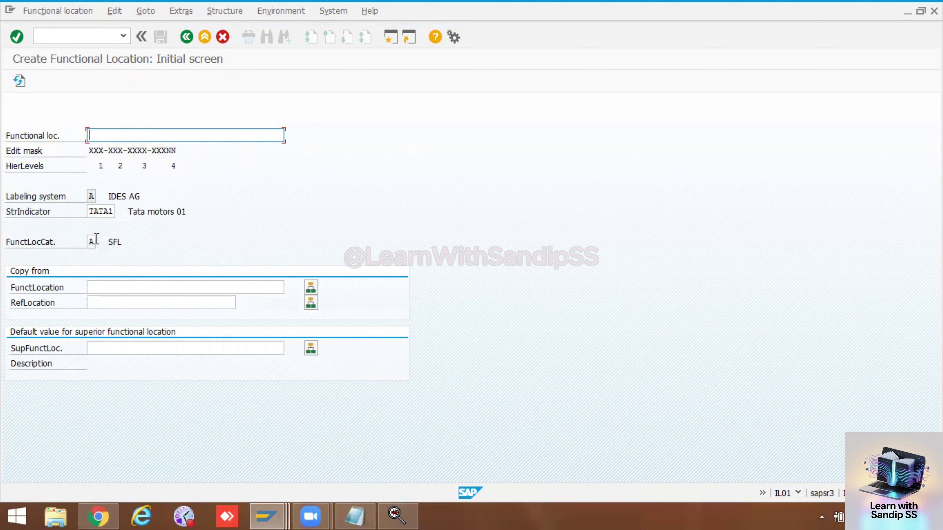
pyautogui.click(109, 135)
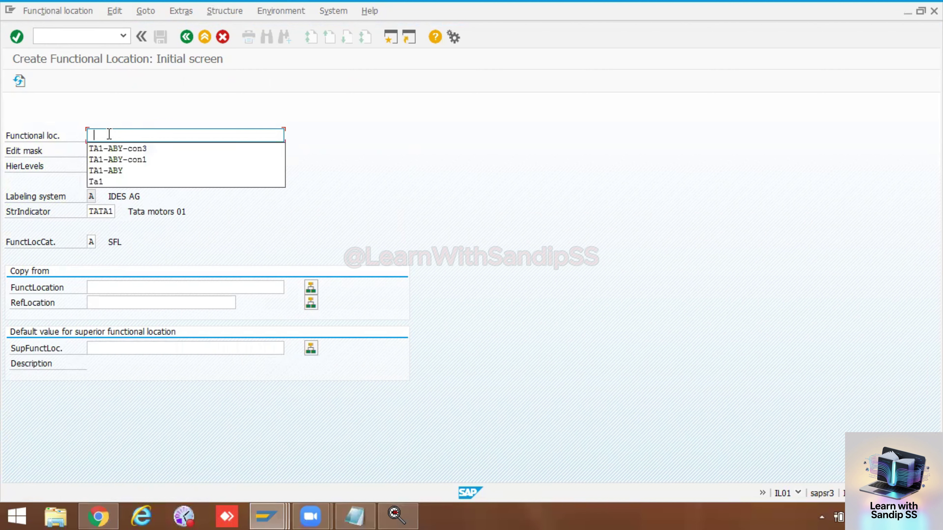
pyautogui.click(194, 149)
pyautogui.press('Return')
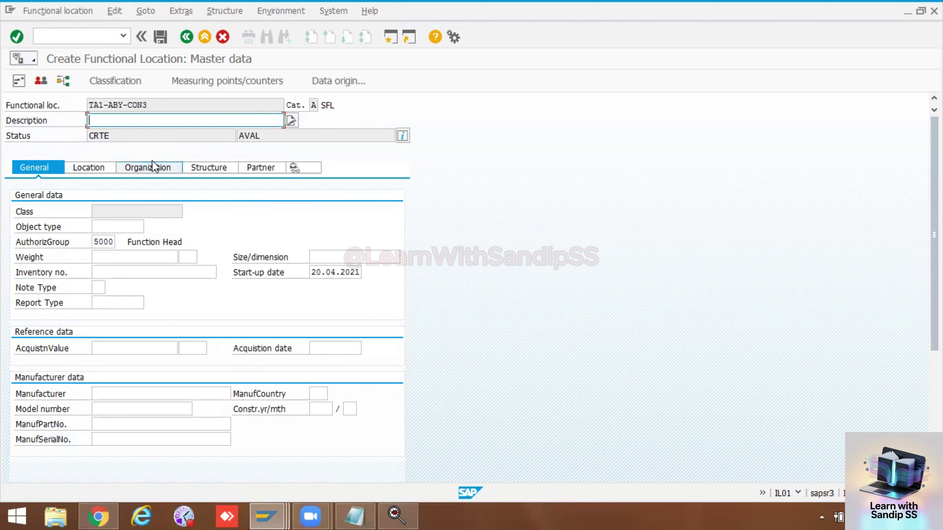
# Step: Enter Conveyor 3 as the description of functional location TA1-ABY-CON3
pyautogui.click(142, 120)
pyautogui.click(138, 130)
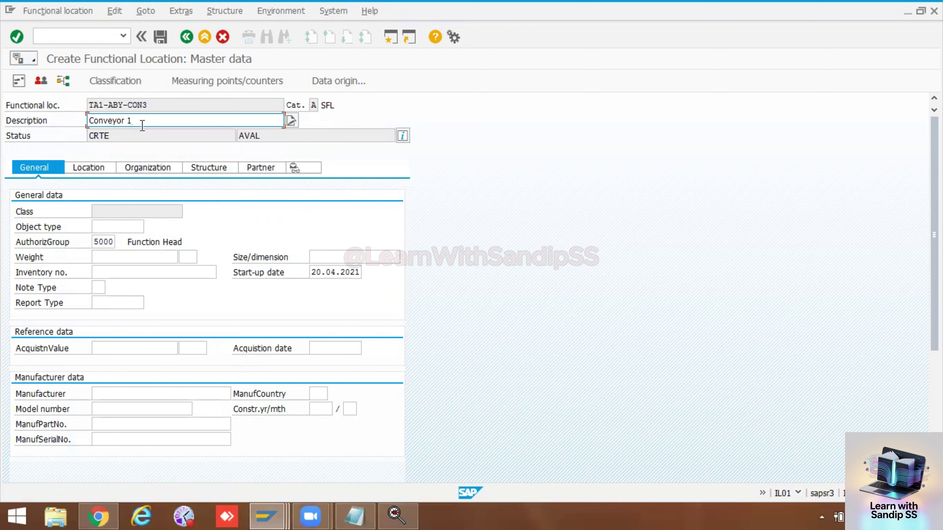
pyautogui.press('BackSpace')
pyautogui.write('3')
pyautogui.doubleClick(142, 125)
# Step: Switch to the Display IMG session and open the activity and layout of views for functional location view profile SFL
pyautogui.moveTo(275, 508)
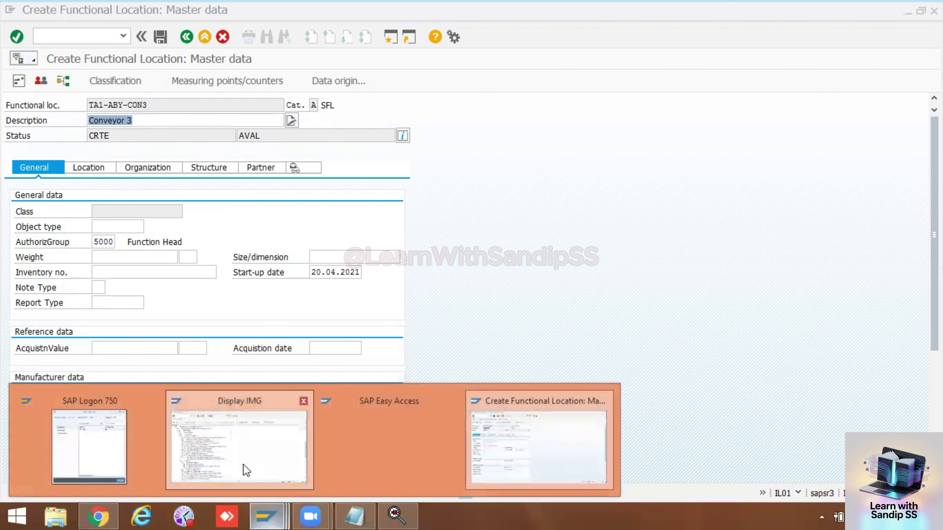
pyautogui.click(246, 470)
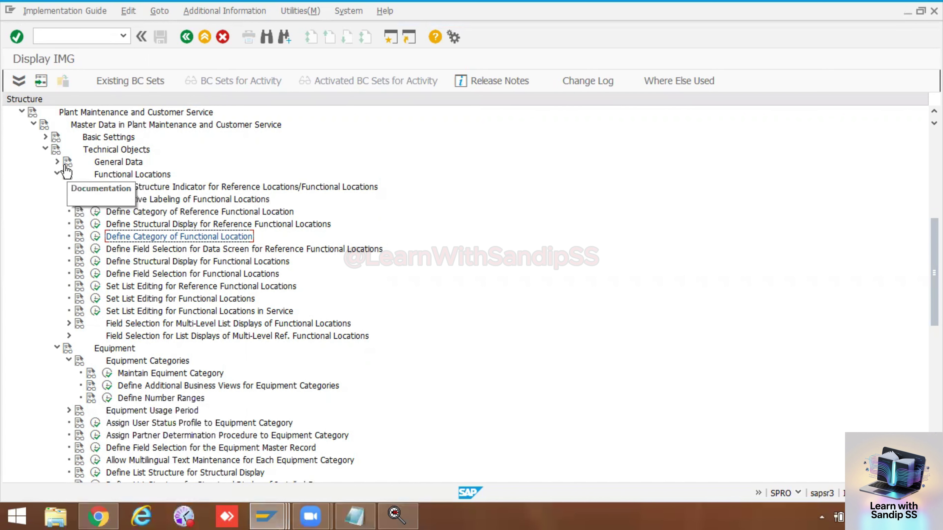
pyautogui.click(57, 162)
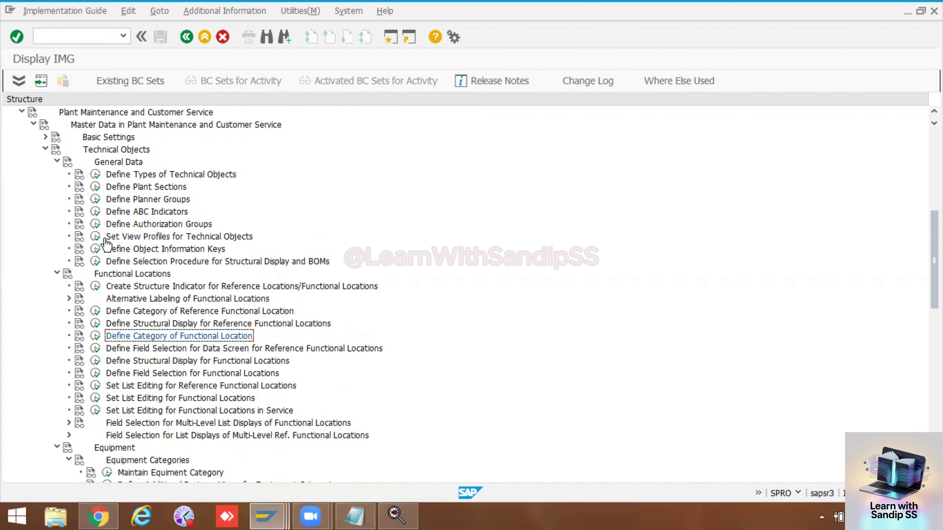
pyautogui.click(97, 237)
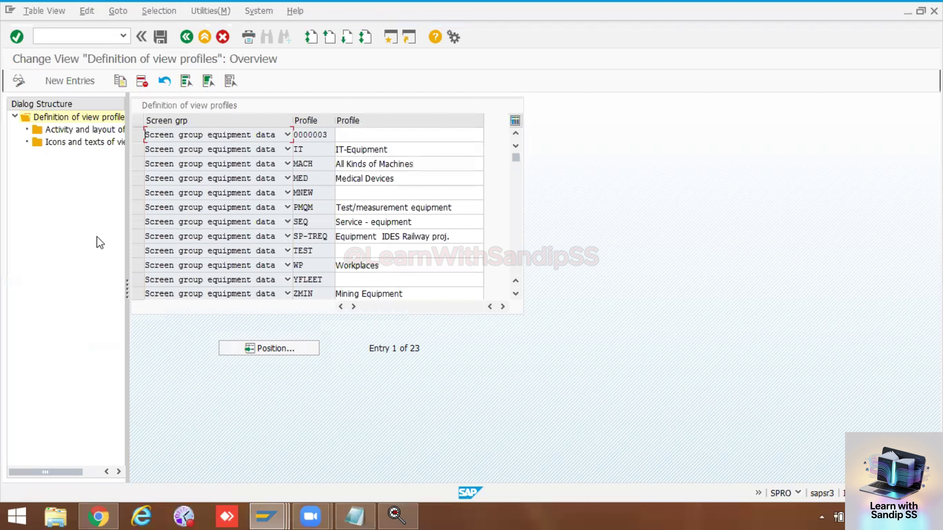
pyautogui.scroll(-3, 307, 262)
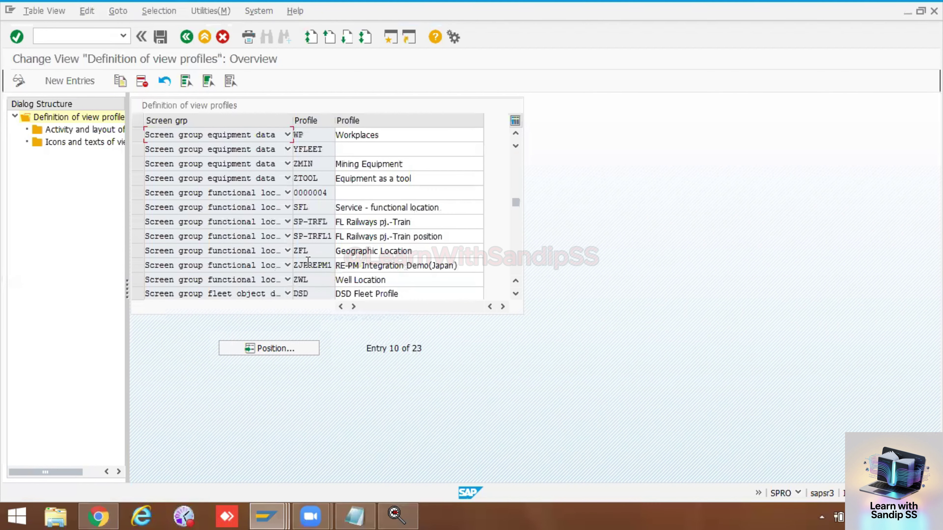
pyautogui.scroll(-1, 310, 242)
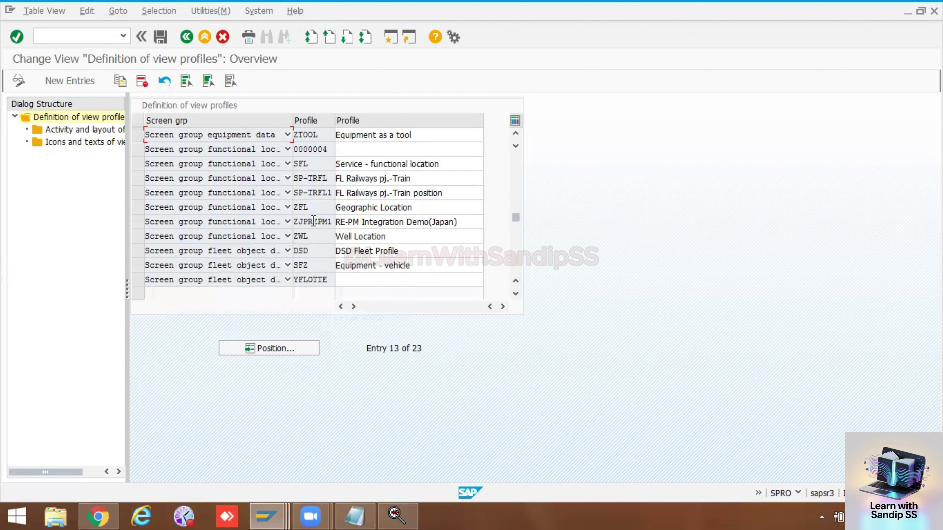
pyautogui.click(310, 166)
pyautogui.click(133, 164)
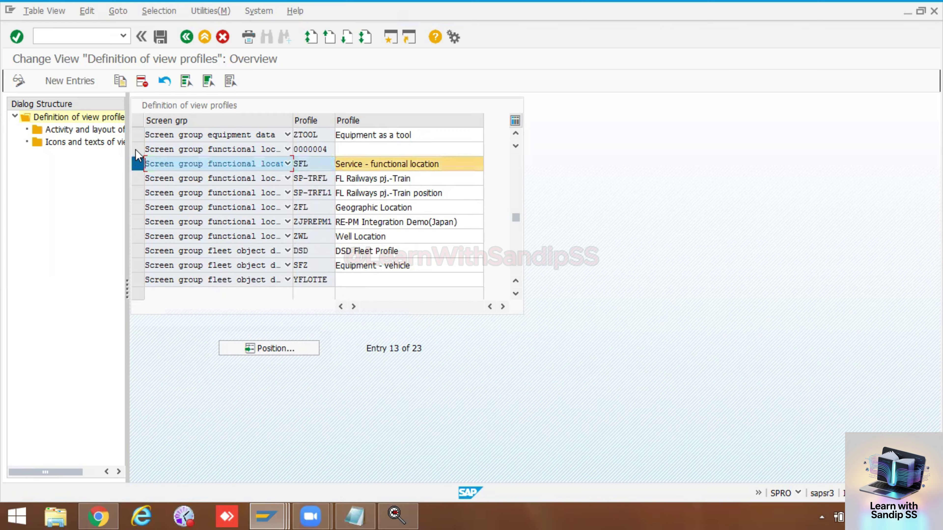
pyautogui.doubleClick(70, 129)
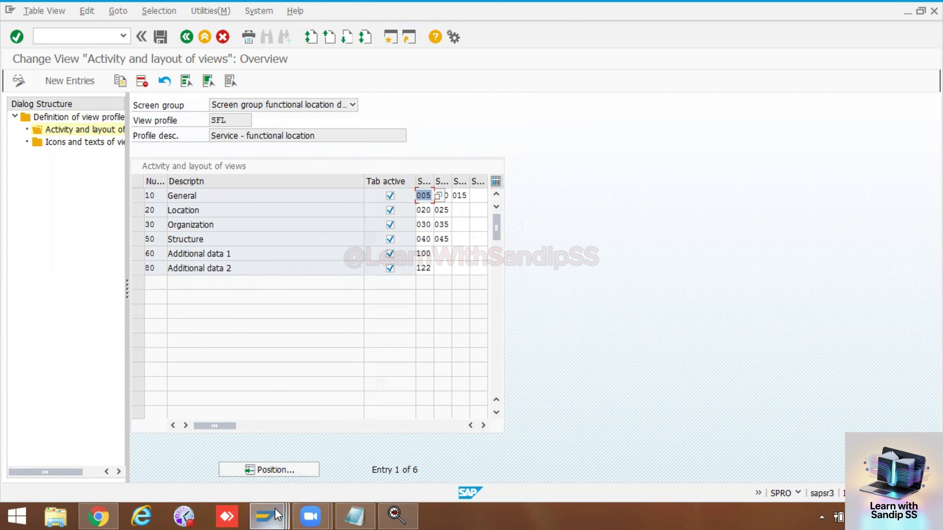
# Step: Examine the General, Location, Organization, Structure and Partner views of TA1-ABY-CON3 and compare them with the SFL view profile layout
pyautogui.moveTo(275, 508)
pyautogui.click(538, 443)
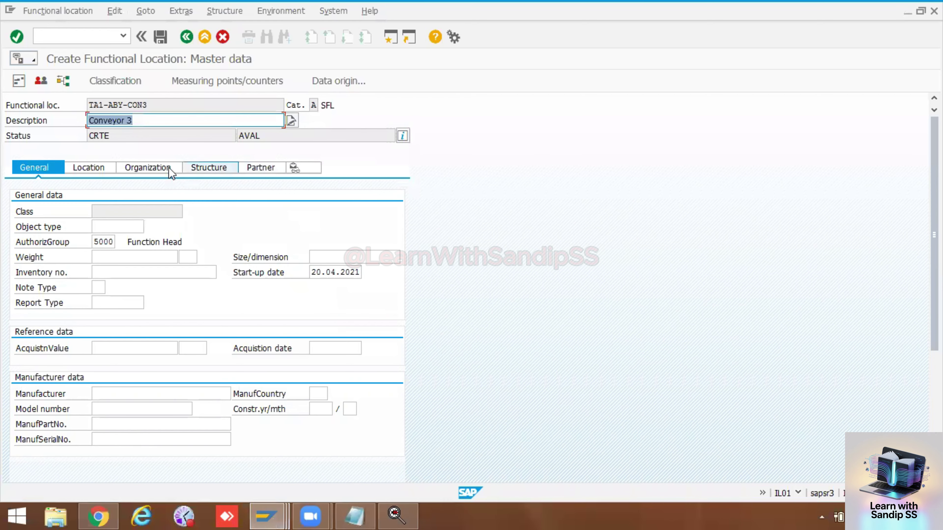
pyautogui.click(89, 167)
pyautogui.click(150, 167)
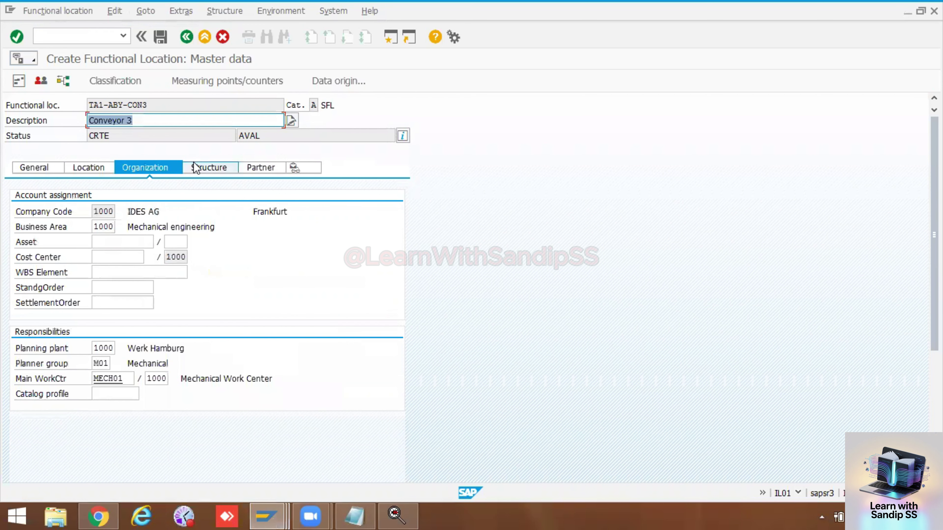
pyautogui.click(201, 168)
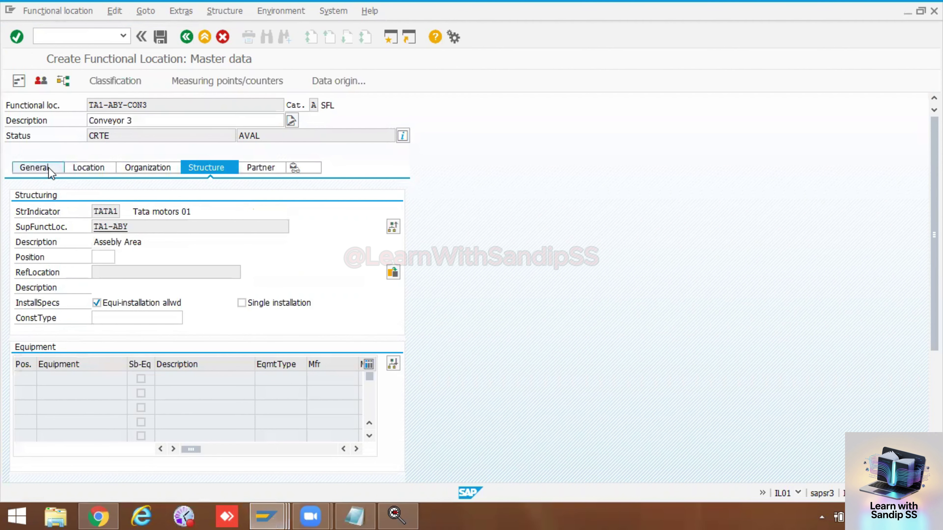
pyautogui.click(50, 171)
pyautogui.click(84, 169)
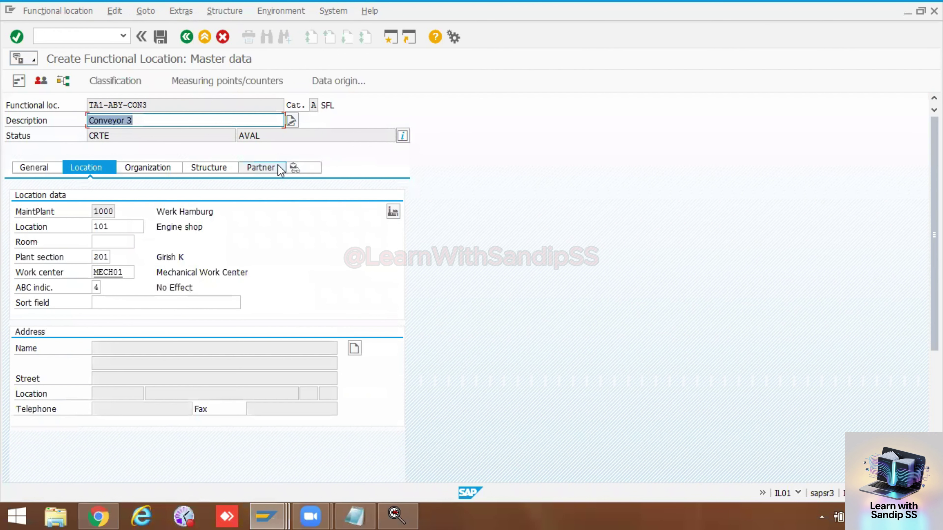
pyautogui.click(269, 168)
pyautogui.click(209, 168)
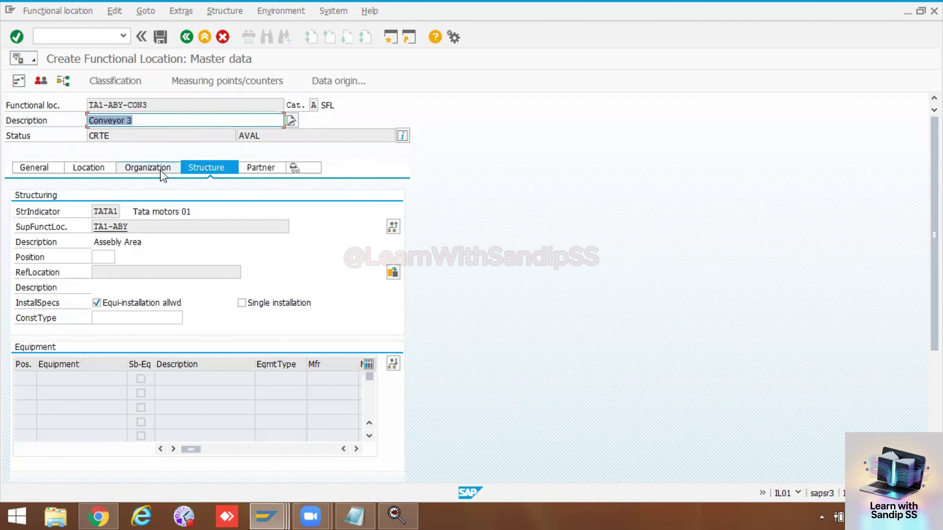
pyautogui.click(156, 169)
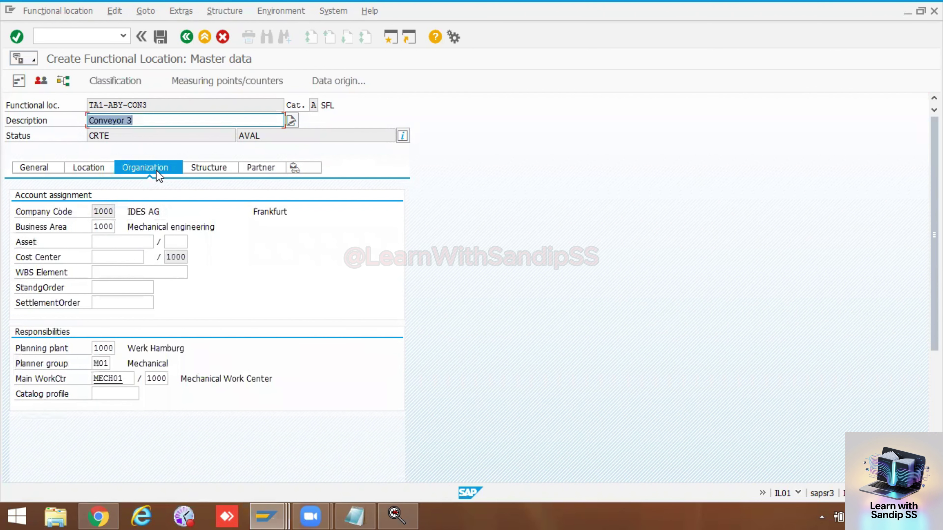
pyautogui.hotkey('alt', 'Tab')
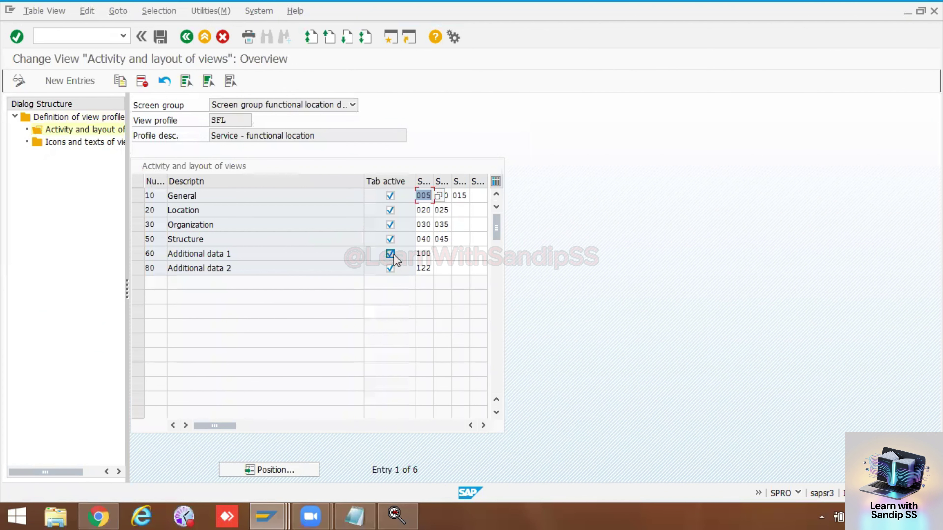
pyautogui.click(241, 121)
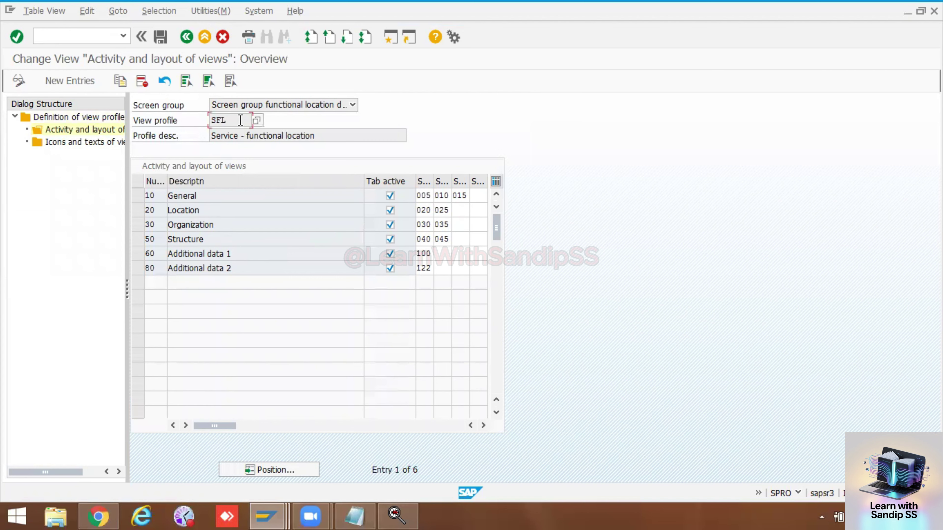
# Step: Return to the Create Functional Location session and leave the TA1-ABY-CON3 master data without saving
pyautogui.hotkey('alt', 'Tab')
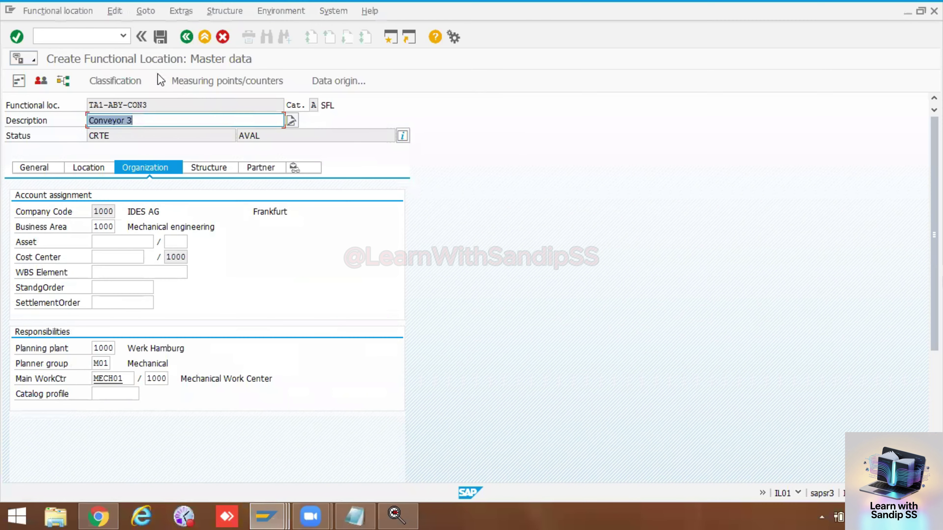
pyautogui.click(185, 39)
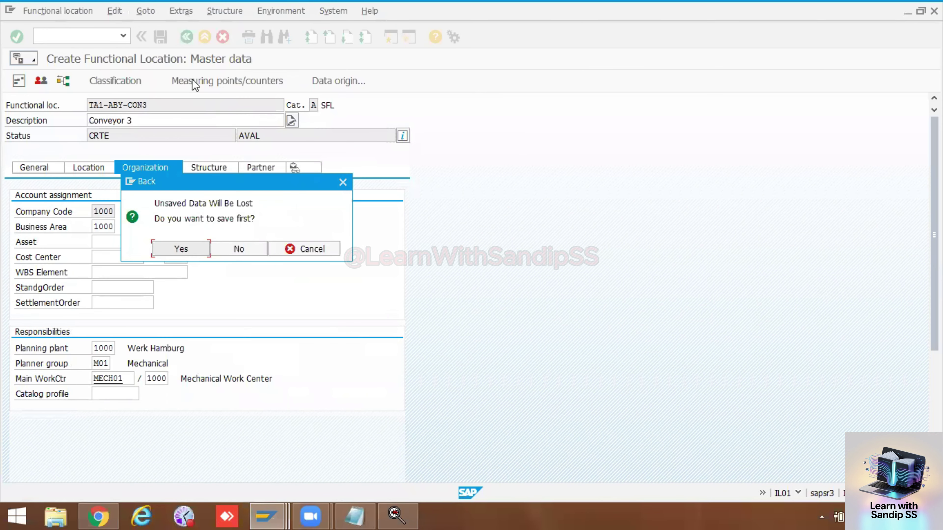
pyautogui.click(238, 254)
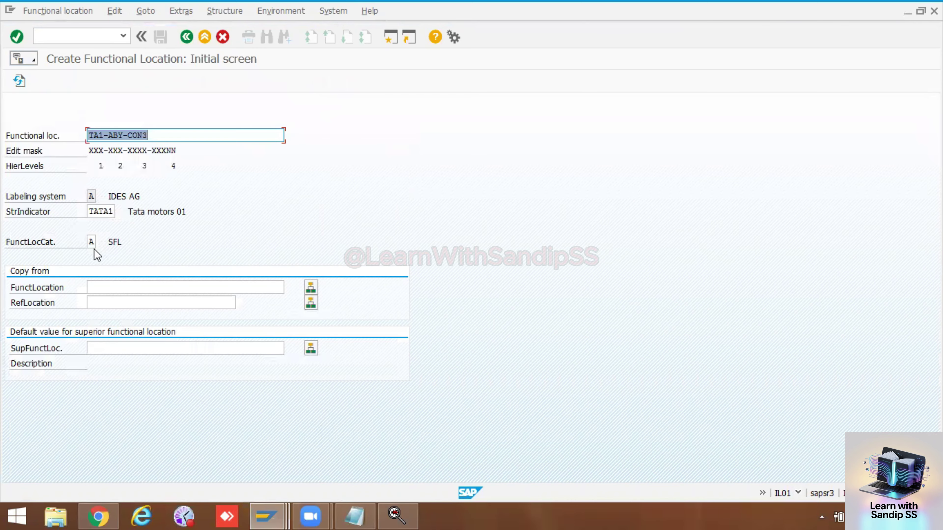
# Step: Choose functional location category A (SFL) for TA1-ABY-CON3 and open its master data
pyautogui.click(92, 242)
pyautogui.click(101, 242)
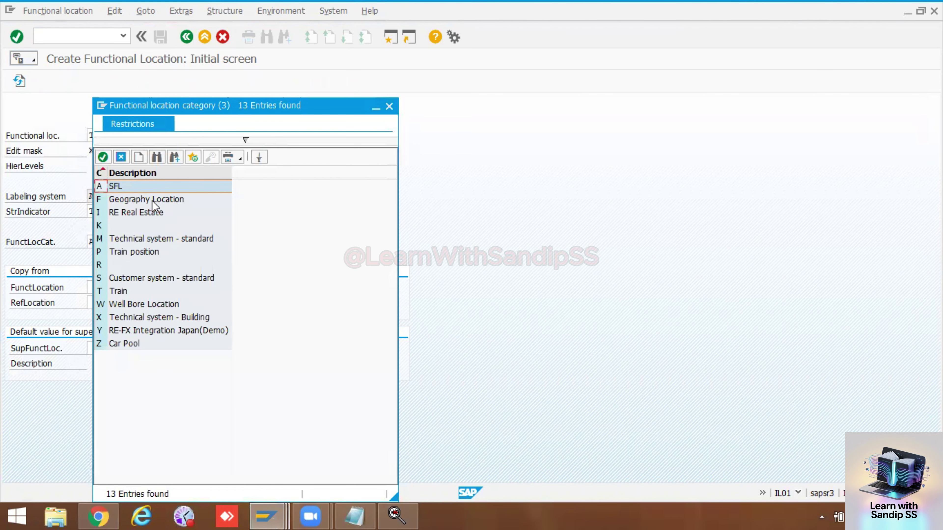
pyautogui.doubleClick(106, 186)
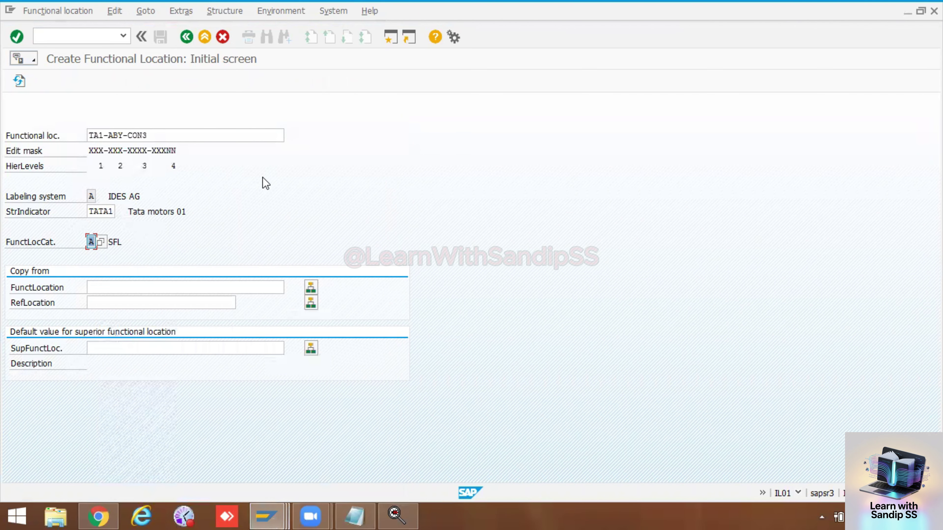
pyautogui.press('Return')
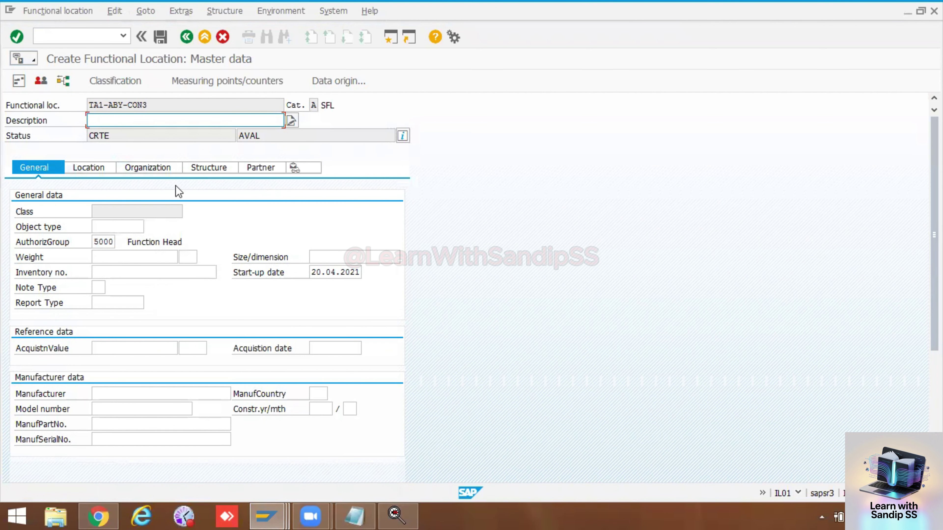
# Step: Switch to the view profile customizing session and leave its maintenance without saving the changes
pyautogui.click(282, 508)
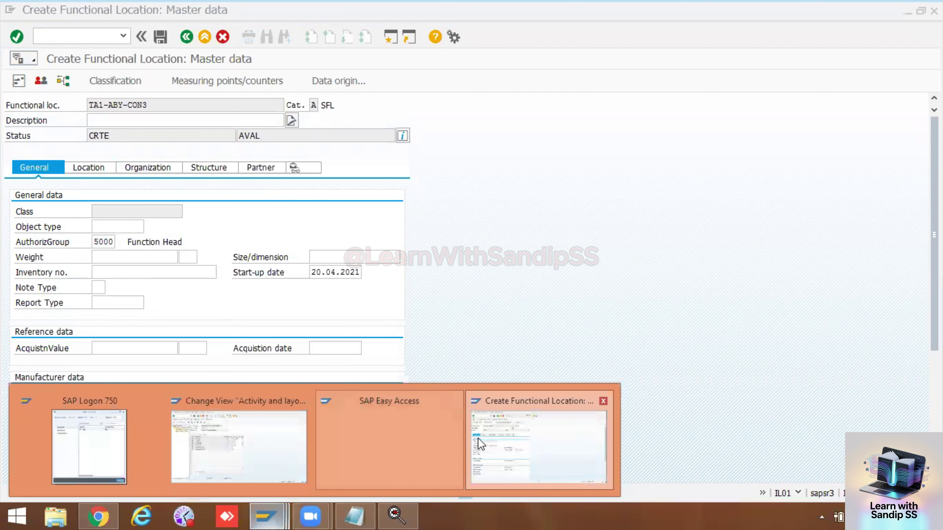
pyautogui.click(282, 456)
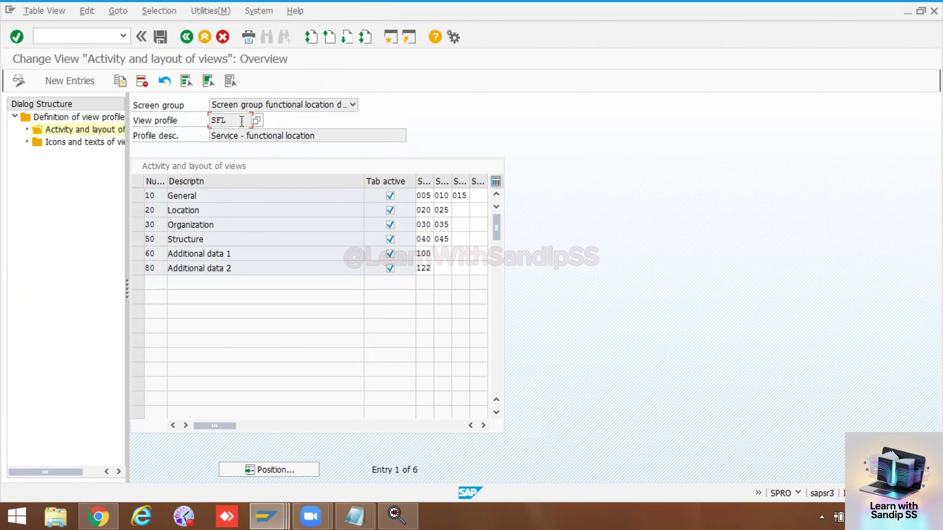
pyautogui.click(186, 37)
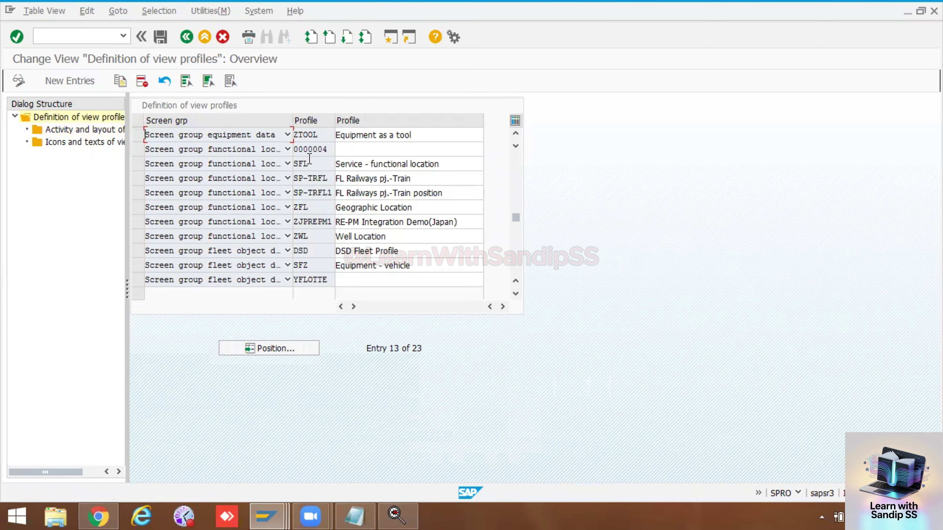
pyautogui.click(143, 166)
pyautogui.click(105, 138)
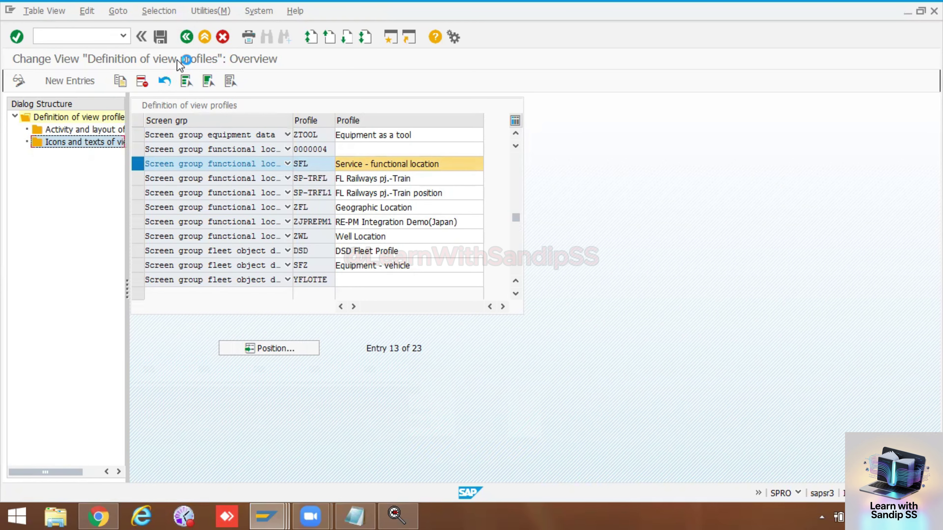
pyautogui.click(184, 39)
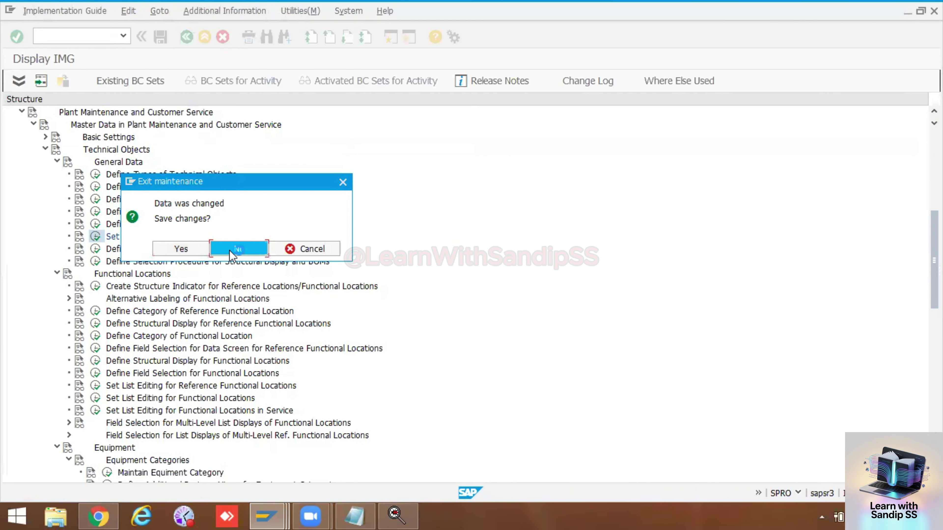
pyautogui.click(232, 248)
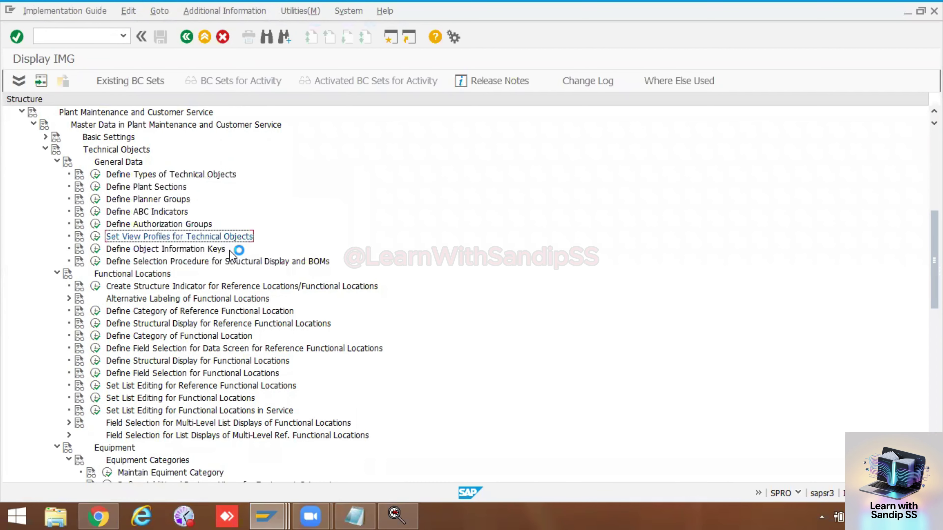
# Step: Reopen Set View Profiles for Technical Objects and examine the list of equipment, functional location and fleet view profiles
pyautogui.click(97, 237)
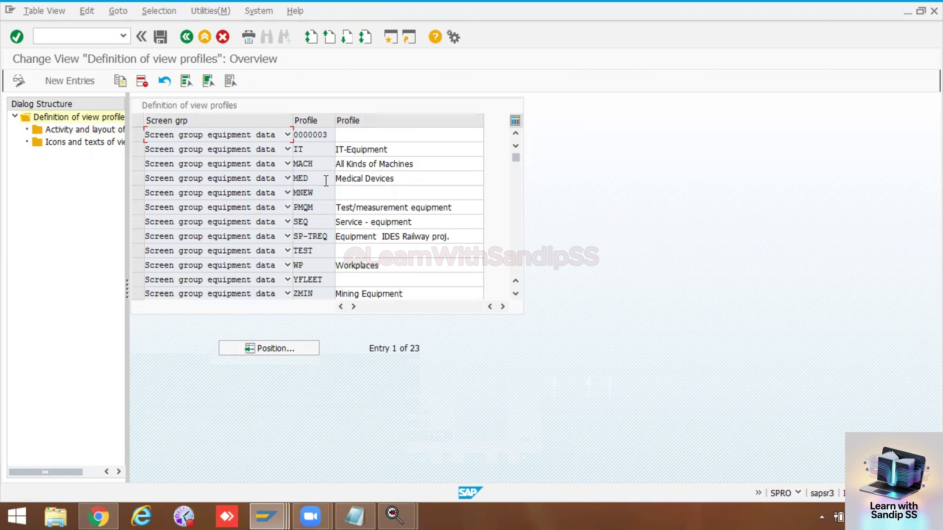
pyautogui.scroll(-2, 320, 252)
pyautogui.scroll(-2, 321, 255)
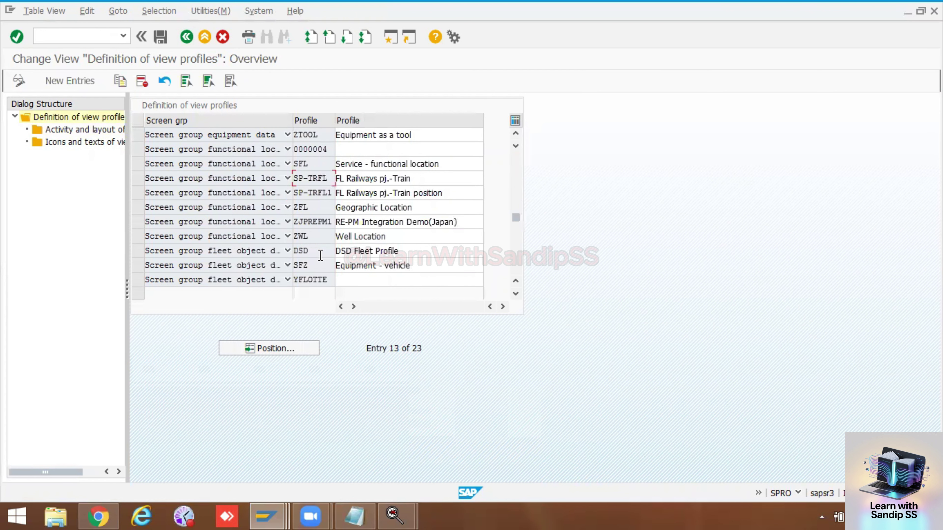
pyautogui.scroll(2, 321, 255)
pyautogui.scroll(-2, 321, 254)
pyautogui.scroll(-2, 316, 264)
pyautogui.scroll(2, 316, 264)
pyautogui.scroll(2, 316, 263)
pyautogui.scroll(2, 316, 264)
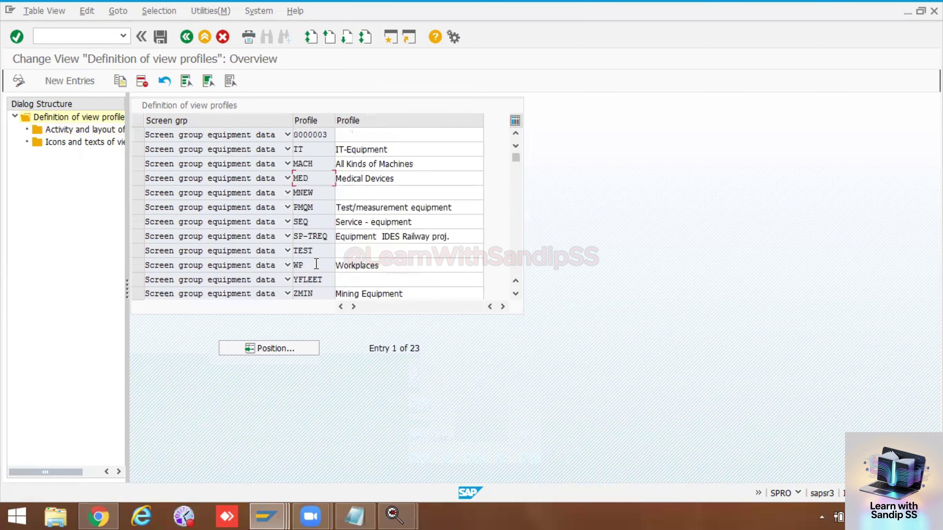
pyautogui.click(69, 81)
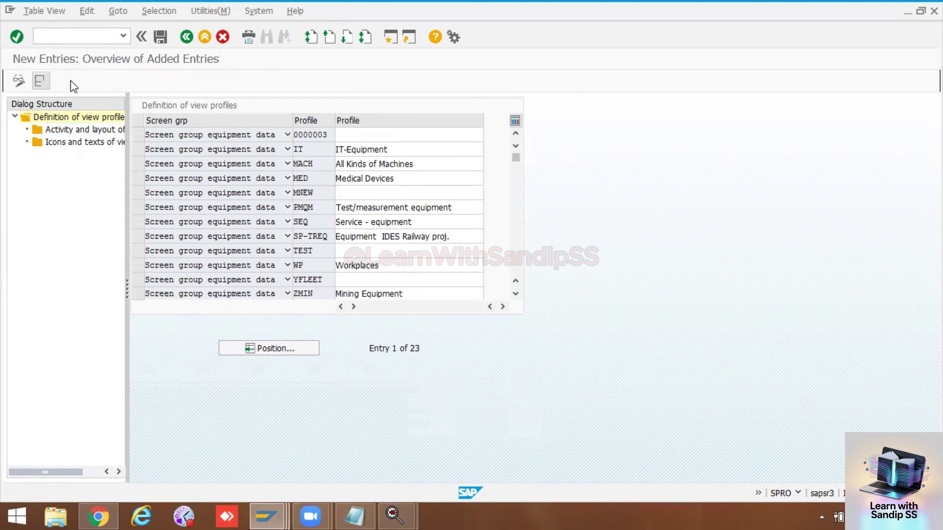
pyautogui.click(186, 36)
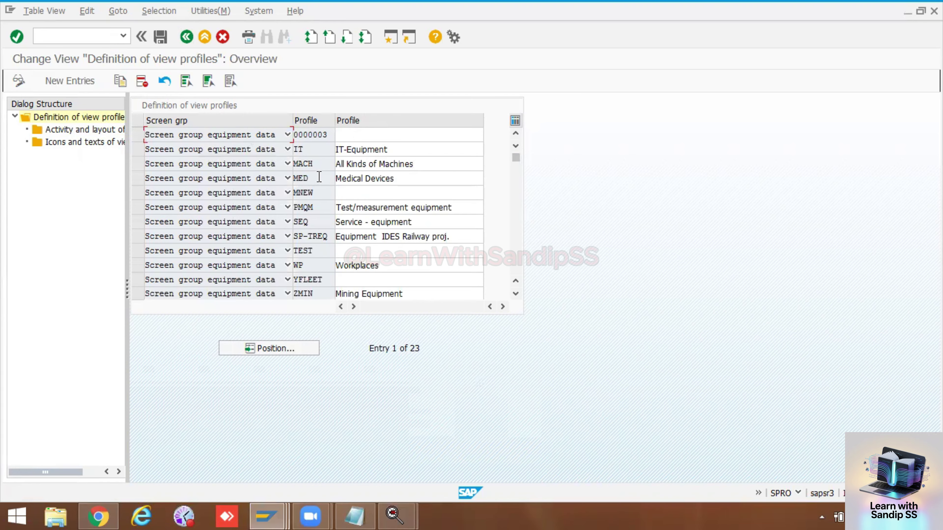
pyautogui.click(140, 164)
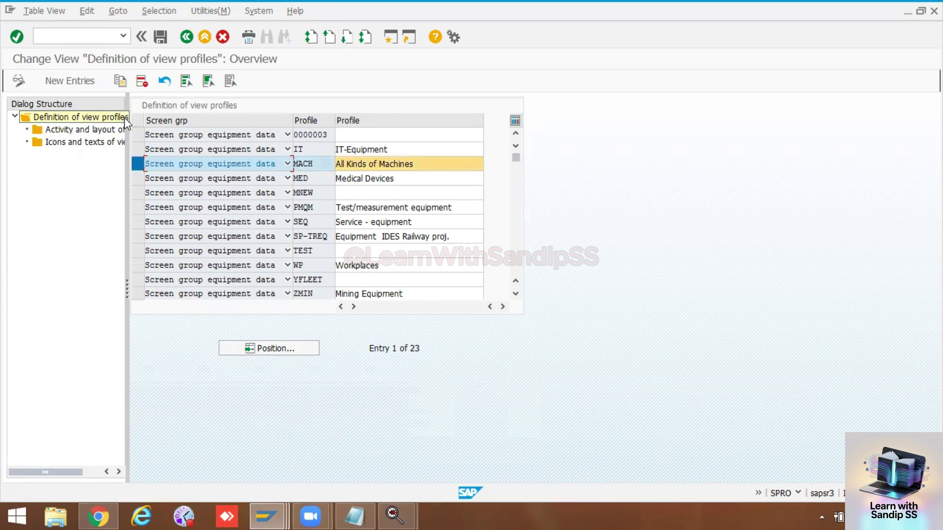
# Step: Try to add a new view profile SFL for the screen group functional location data
pyautogui.click(73, 79)
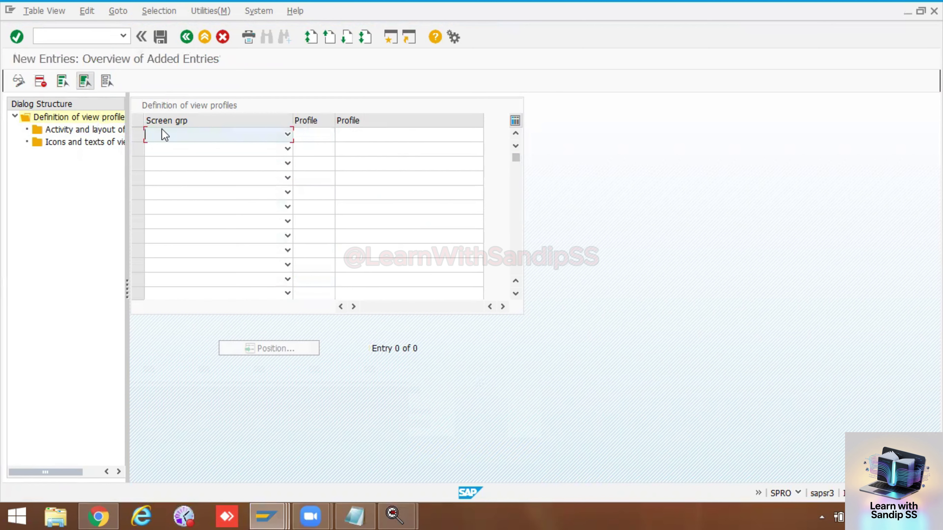
pyautogui.click(217, 134)
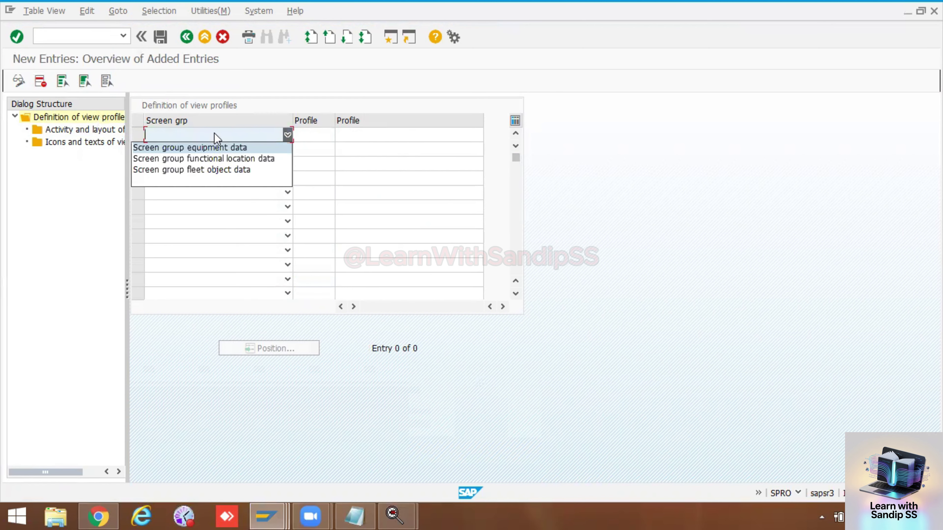
pyautogui.click(215, 158)
pyautogui.click(316, 136)
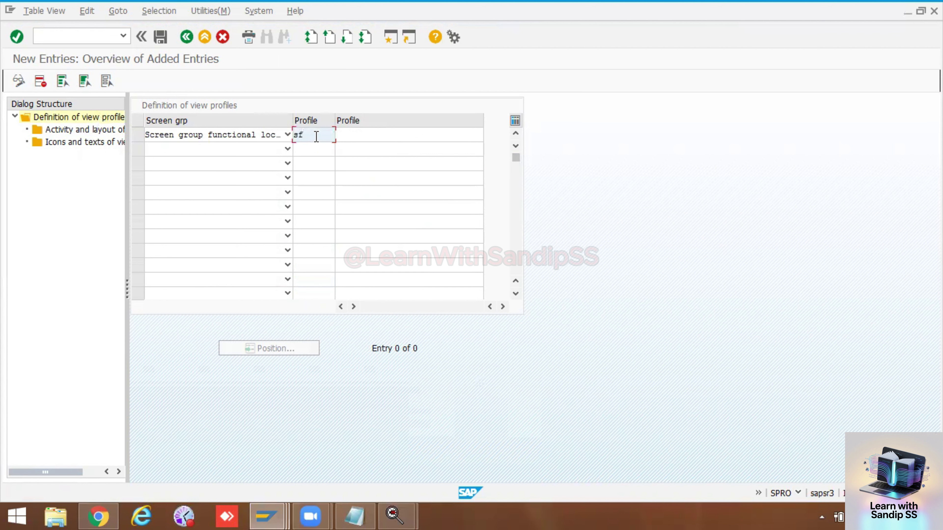
pyautogui.write('sfl')
pyautogui.press('Return')
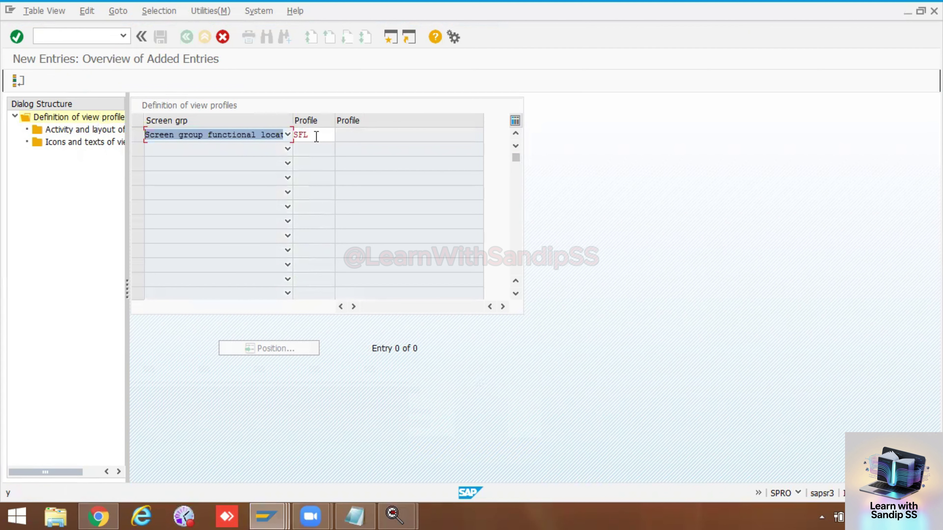
# Step: Change the new entry's profile key to SFM and enter SFM as its profile description
pyautogui.click(316, 137)
pyautogui.press('BackSpace')
pyautogui.write('M')
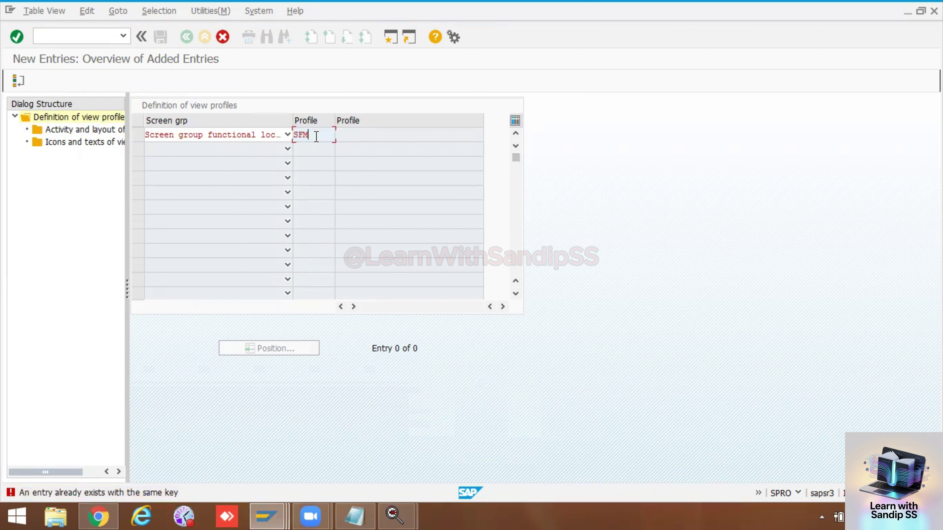
pyautogui.press('Return')
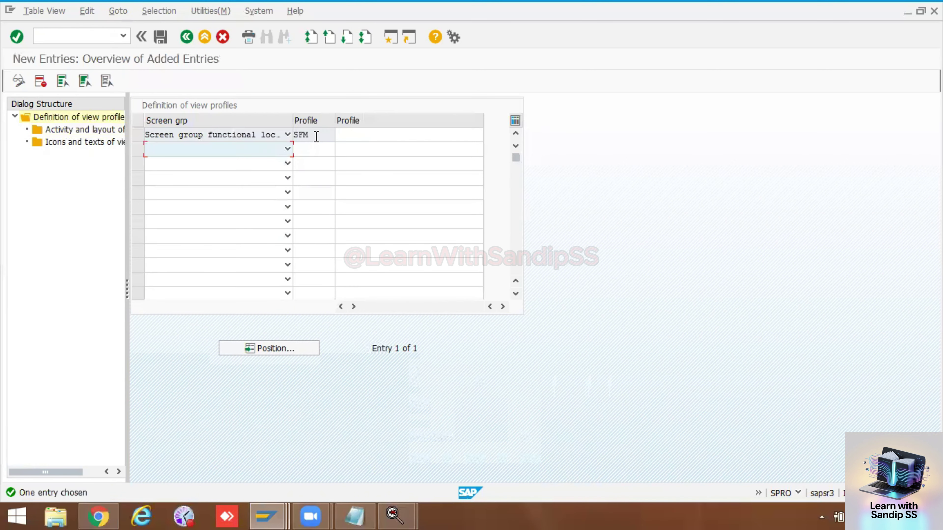
pyautogui.click(139, 135)
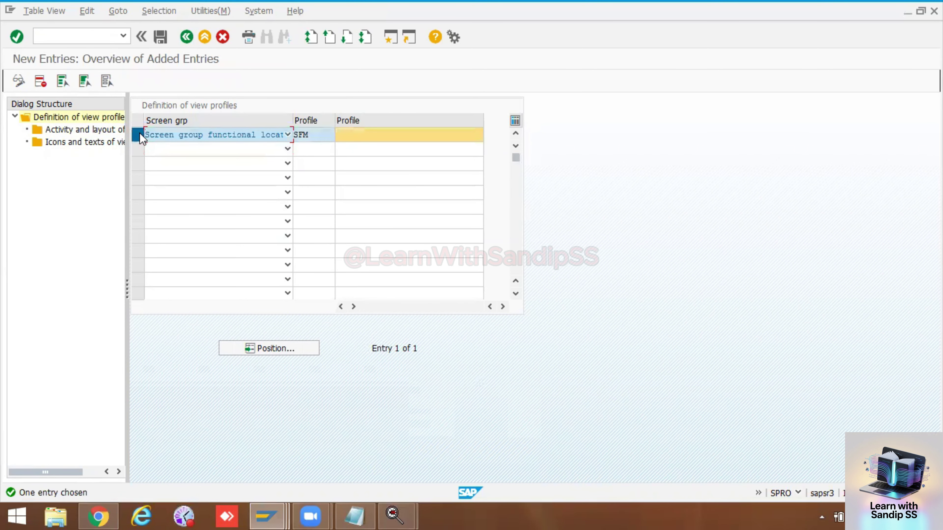
pyautogui.click(370, 134)
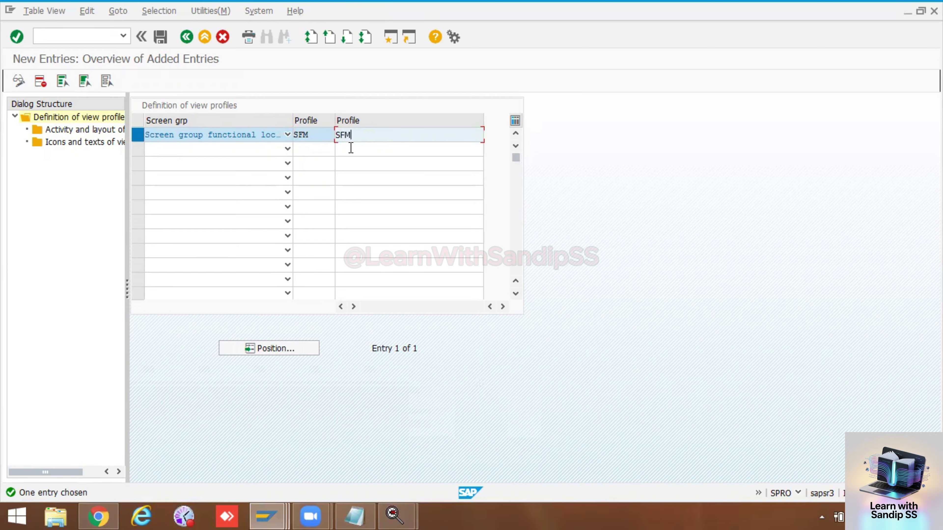
# Step: Open the activity and layout of views for profile SFM, widen the number column and start new entries
pyautogui.click(139, 136)
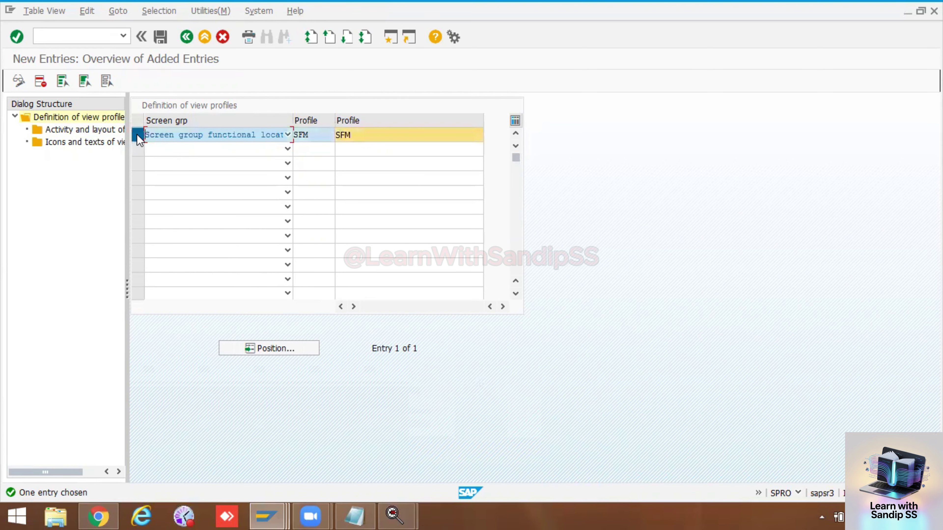
pyautogui.click(89, 129)
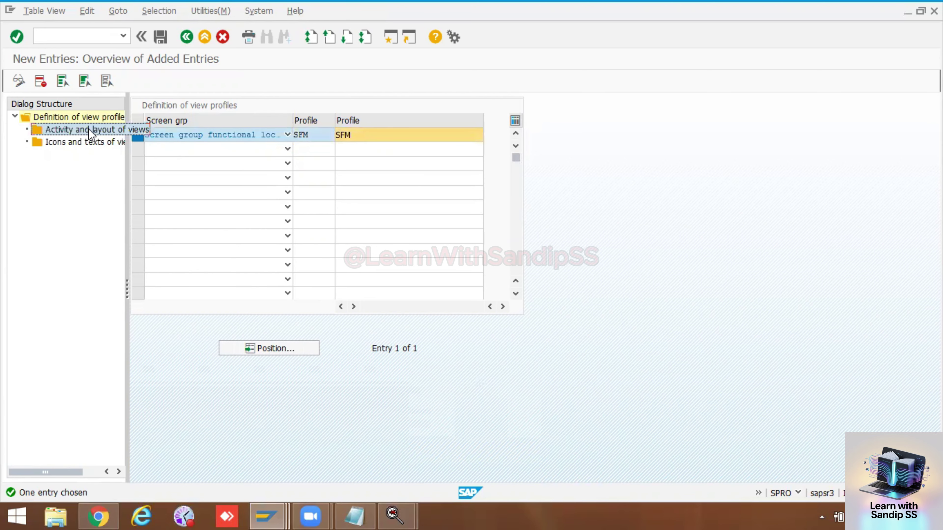
pyautogui.doubleClick(89, 129)
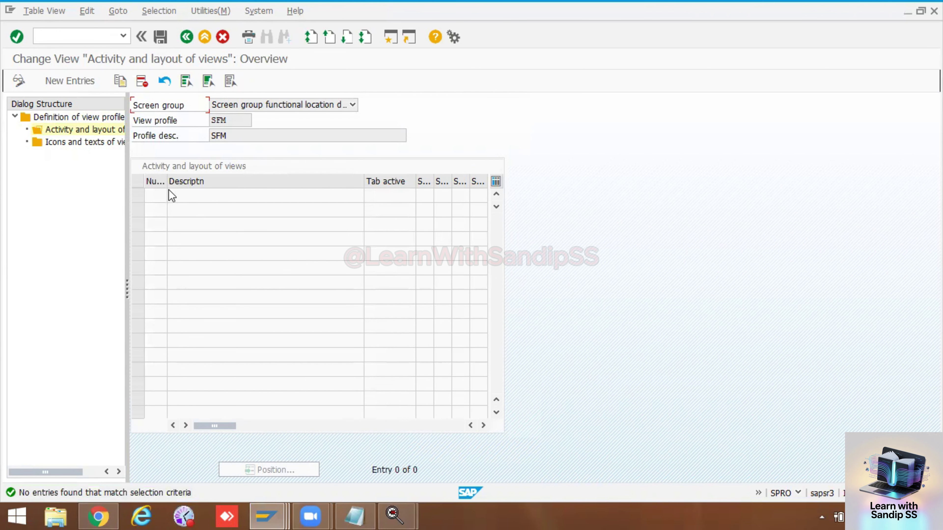
pyautogui.moveTo(166, 186); pyautogui.dragTo(177, 184)
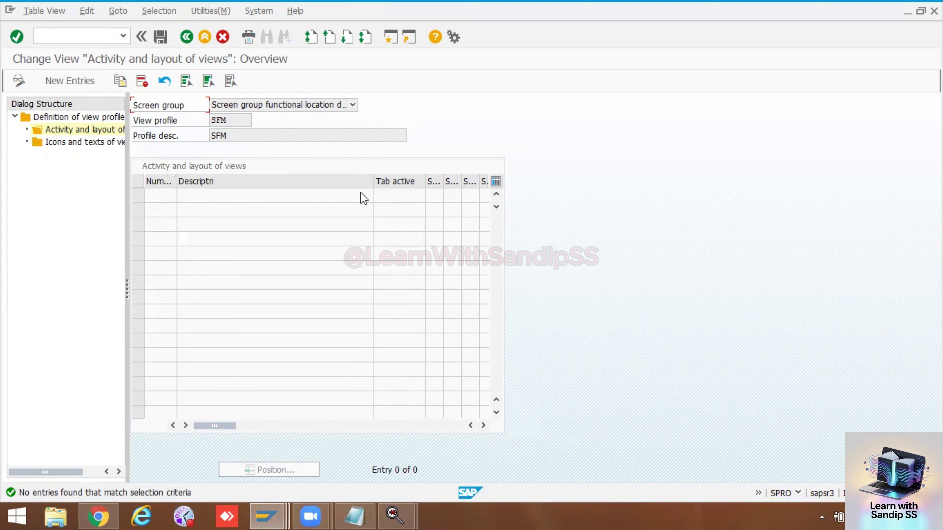
pyautogui.click(246, 119)
pyautogui.moveTo(246, 119); pyautogui.dragTo(212, 120)
pyautogui.press('Return')
pyautogui.click(87, 83)
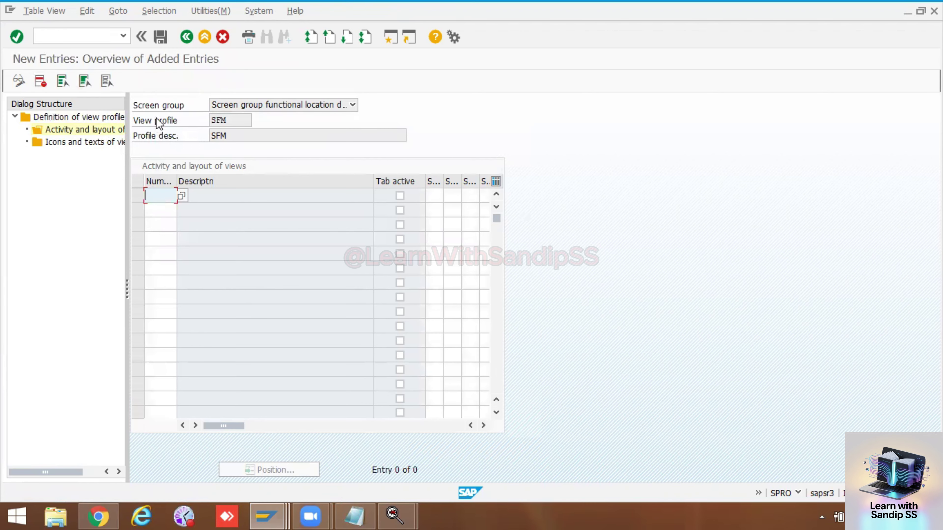
# Step: Switch to the Create Functional Location session and leave the TA1-ABY-CON3 master data without saving
pyautogui.click(79, 38)
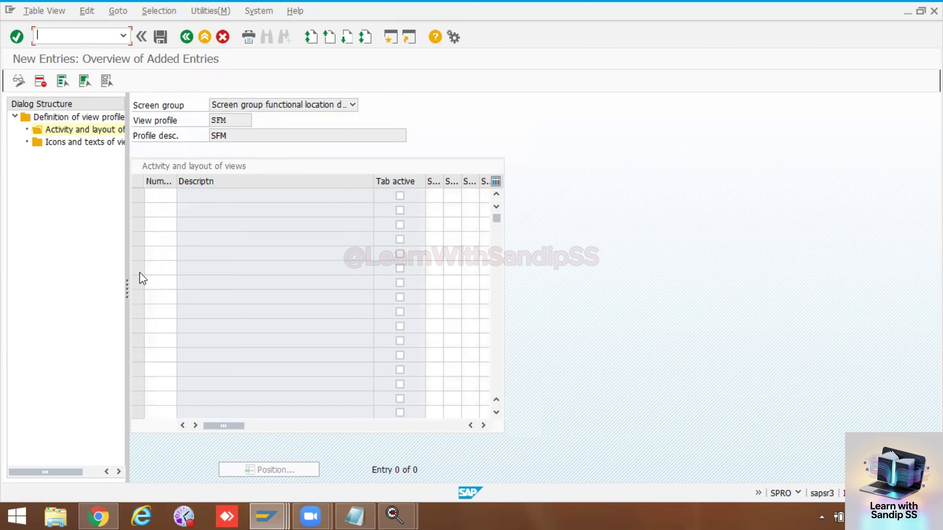
pyautogui.click(276, 508)
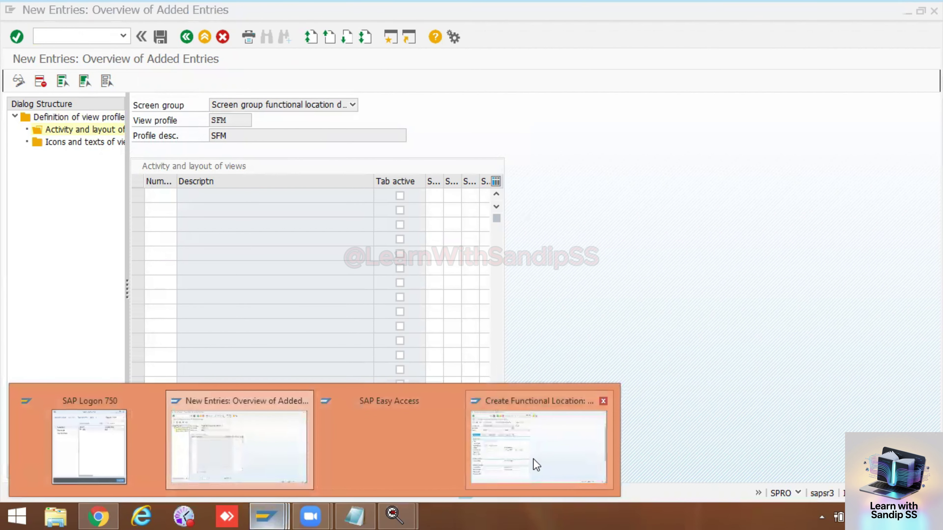
pyautogui.click(469, 428)
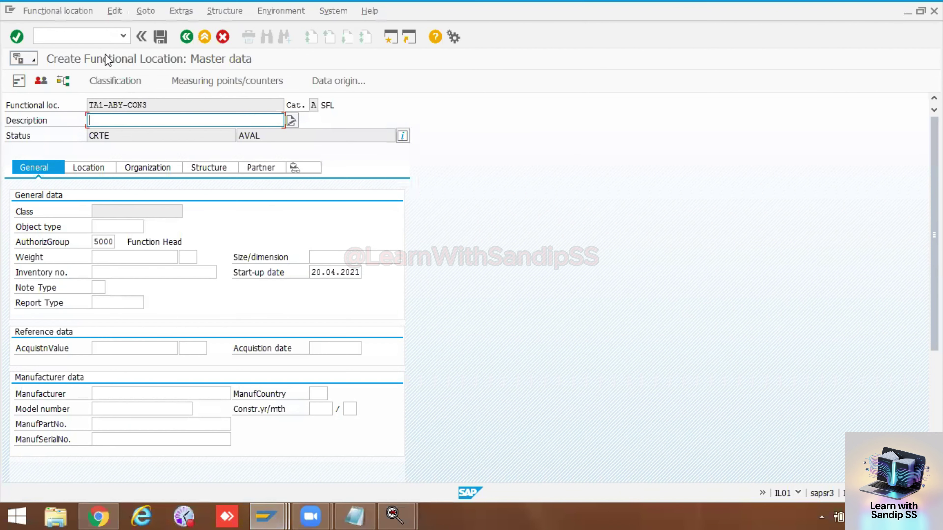
pyautogui.click(186, 36)
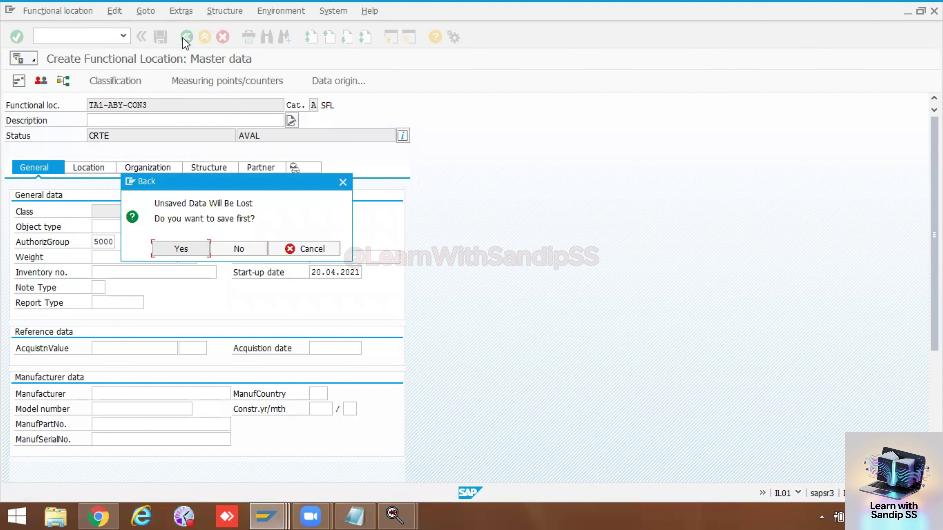
pyautogui.click(239, 249)
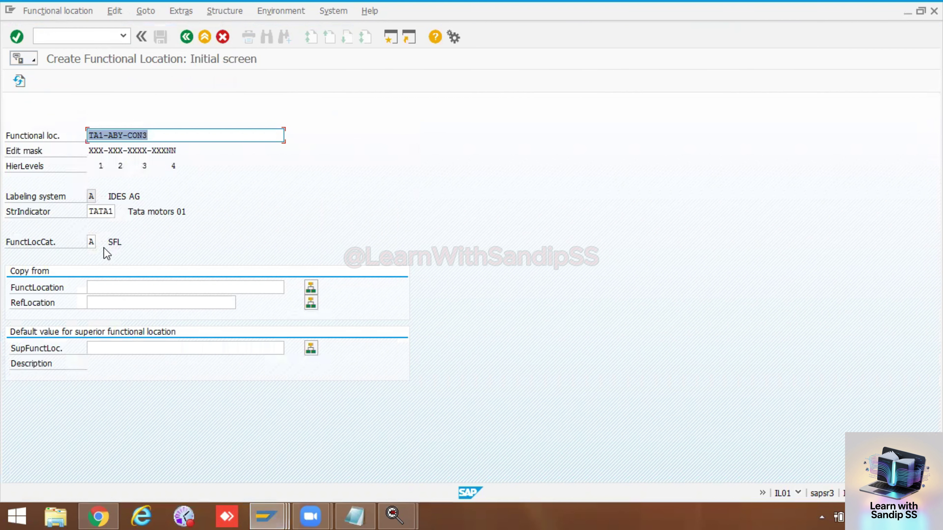
# Step: Exit functional location creation and start transaction spro in that session
pyautogui.click(186, 37)
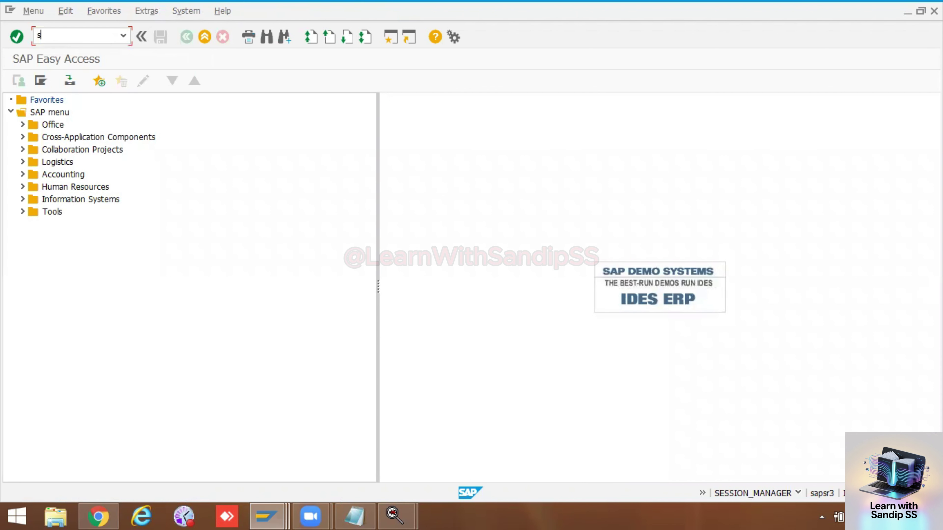
pyautogui.write('spro')
pyautogui.press('Return')
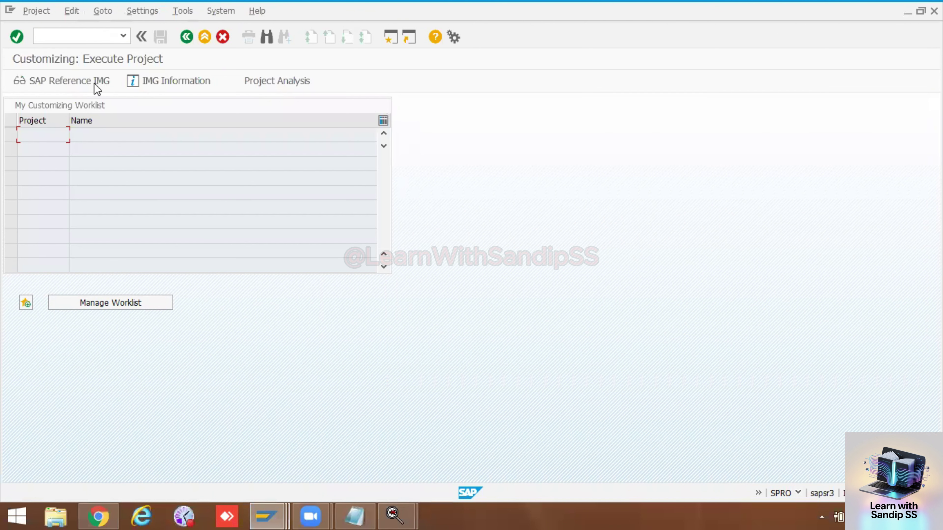
# Step: Open the SAP Reference IMG and expand Plant Maintenance and Customer Service through its Master Data node to Technical Objects
pyautogui.click(96, 88)
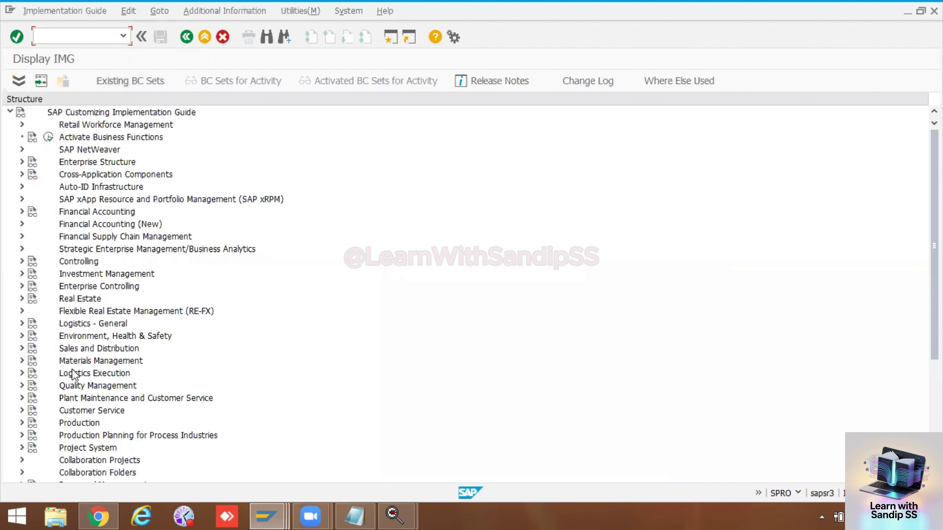
pyautogui.click(21, 398)
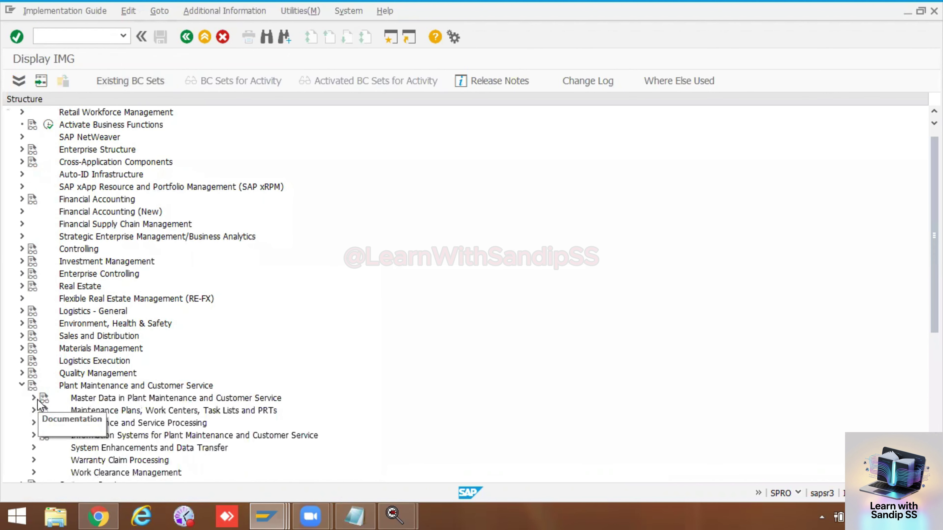
pyautogui.click(34, 399)
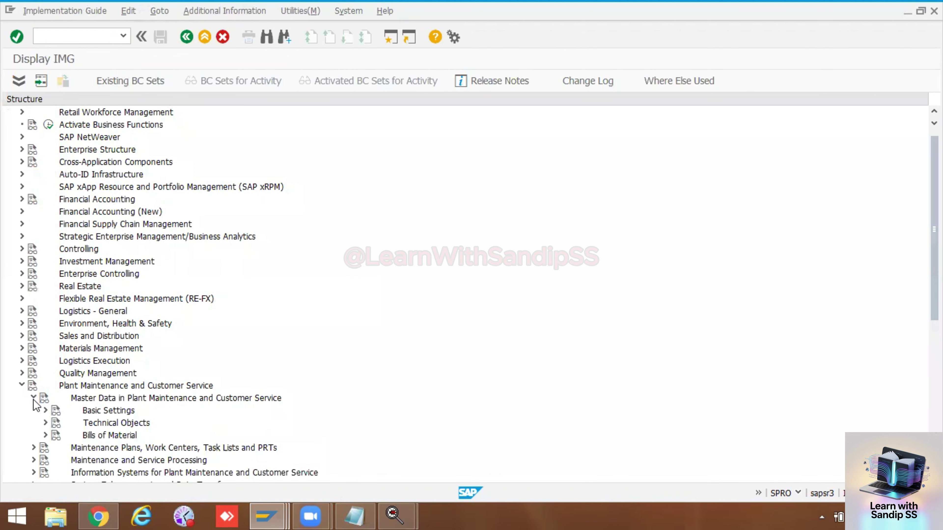
pyautogui.scroll(-3, 37, 405)
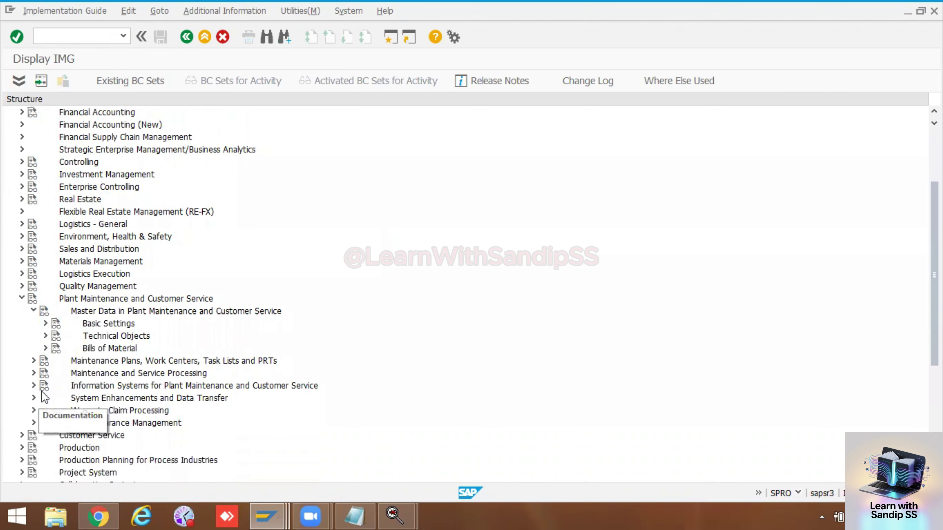
pyautogui.click(45, 336)
pyautogui.scroll(-1, 44, 335)
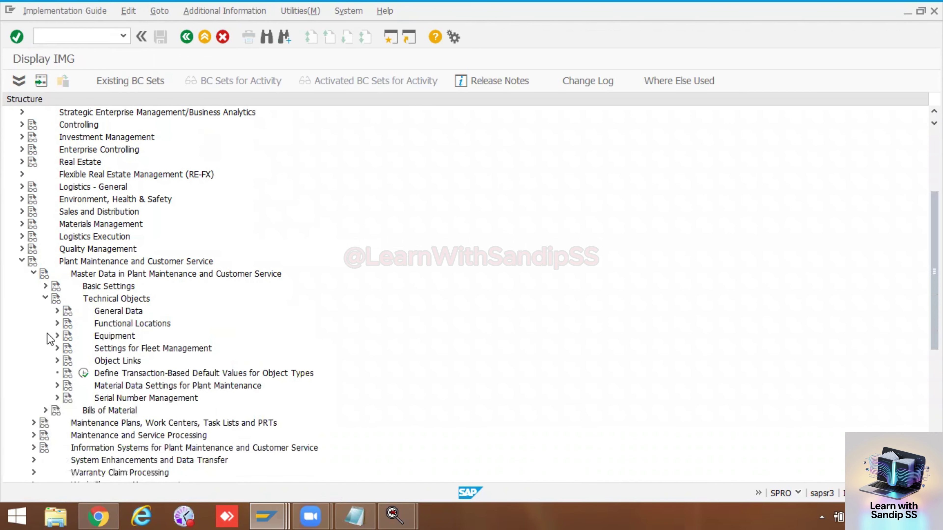
pyautogui.click(57, 323)
pyautogui.scroll(-2, 61, 329)
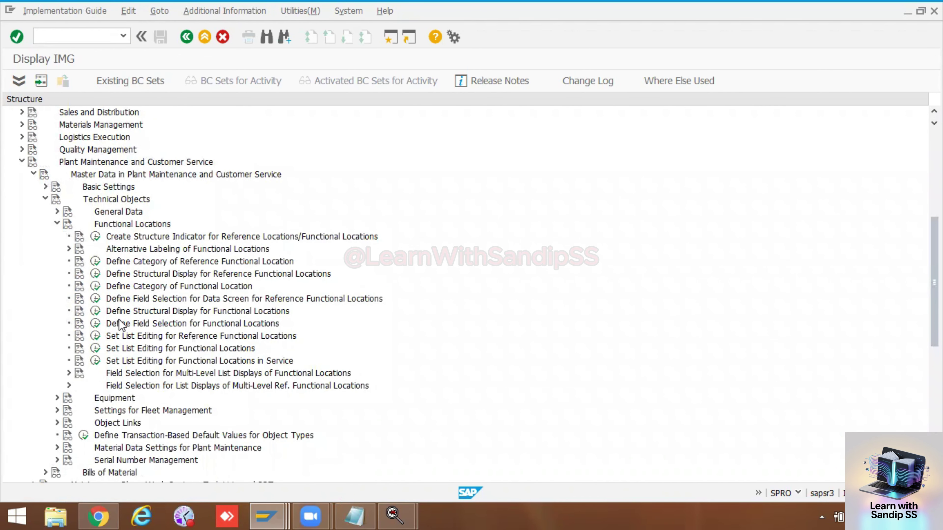
pyautogui.scroll(-2, 154, 327)
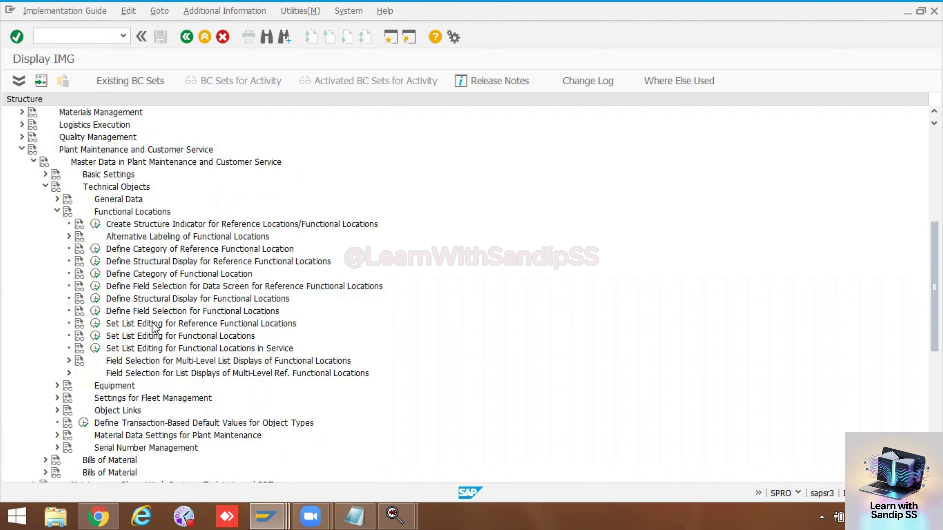
pyautogui.scroll(-2, 154, 327)
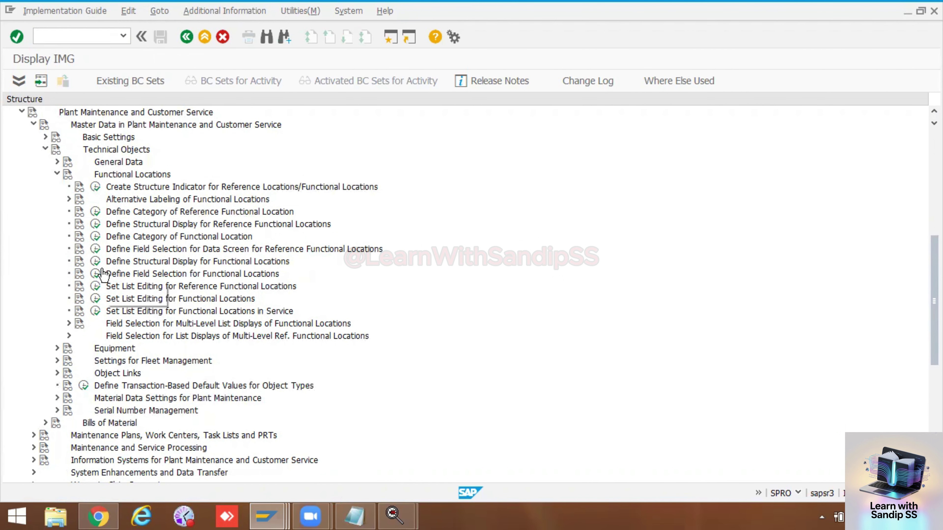
pyautogui.click(95, 274)
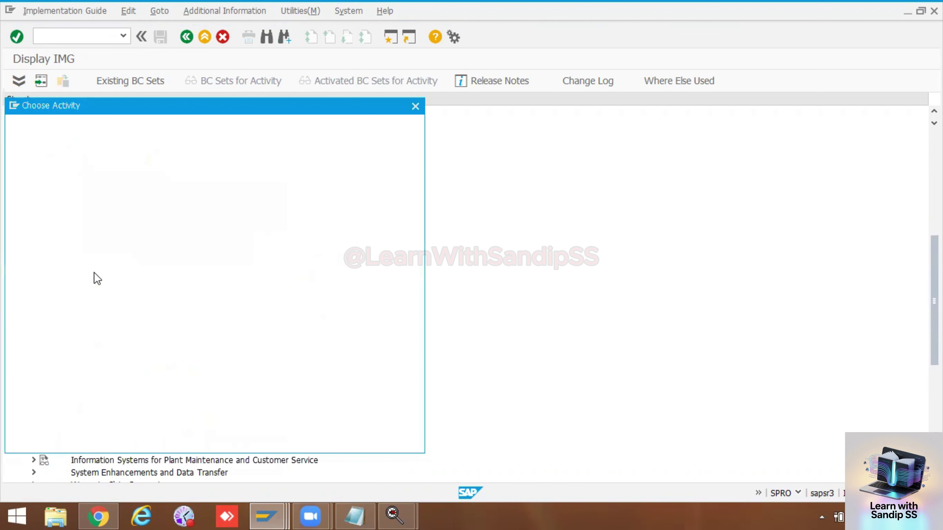
pyautogui.doubleClick(108, 160)
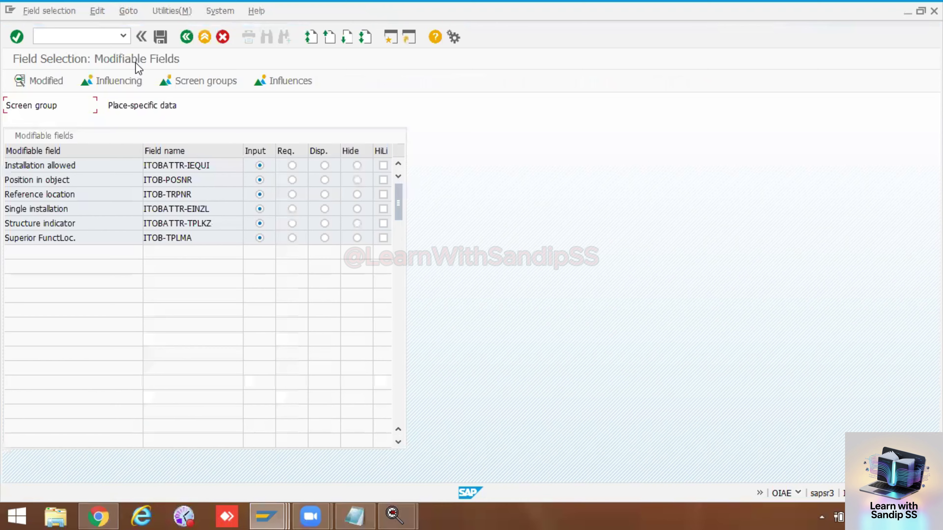
pyautogui.click(185, 37)
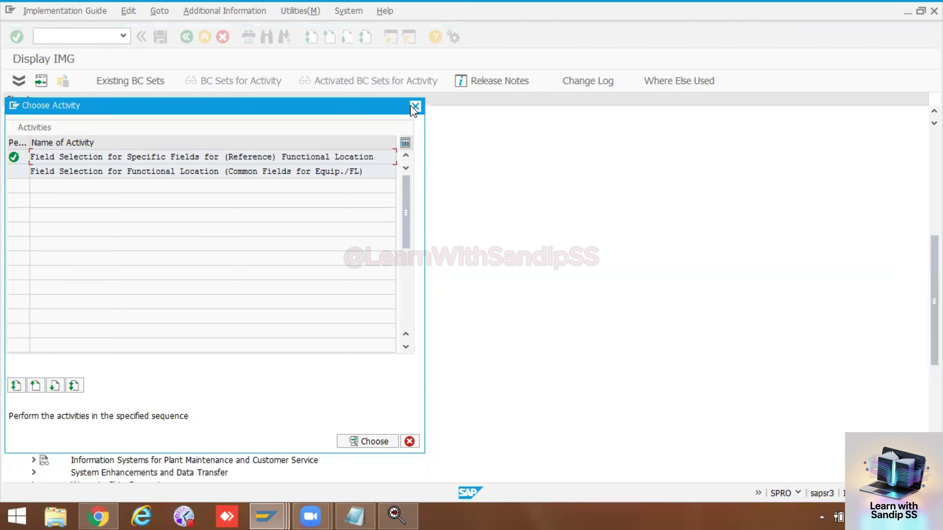
pyautogui.click(415, 107)
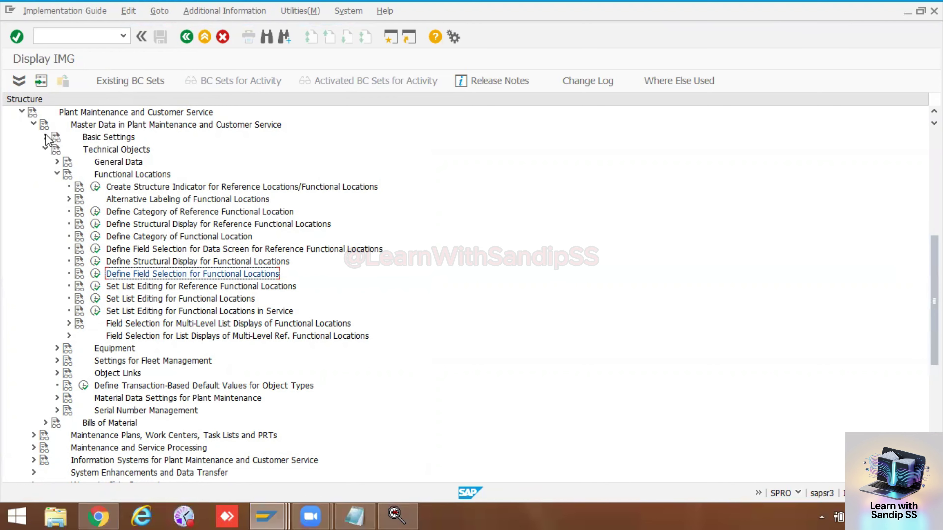
pyautogui.click(57, 174)
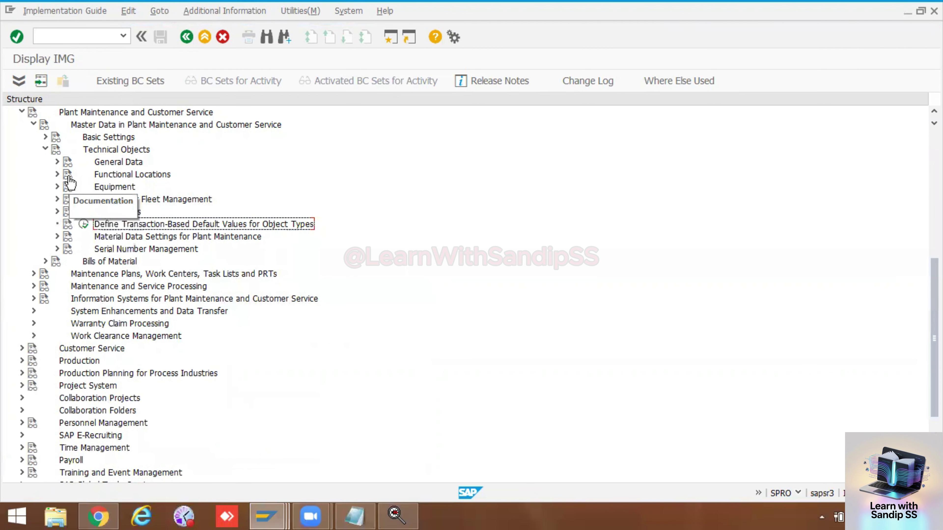
# Step: Open Set View Profiles for Technical Objects under General Data, accepting display of the locked data
pyautogui.click(58, 161)
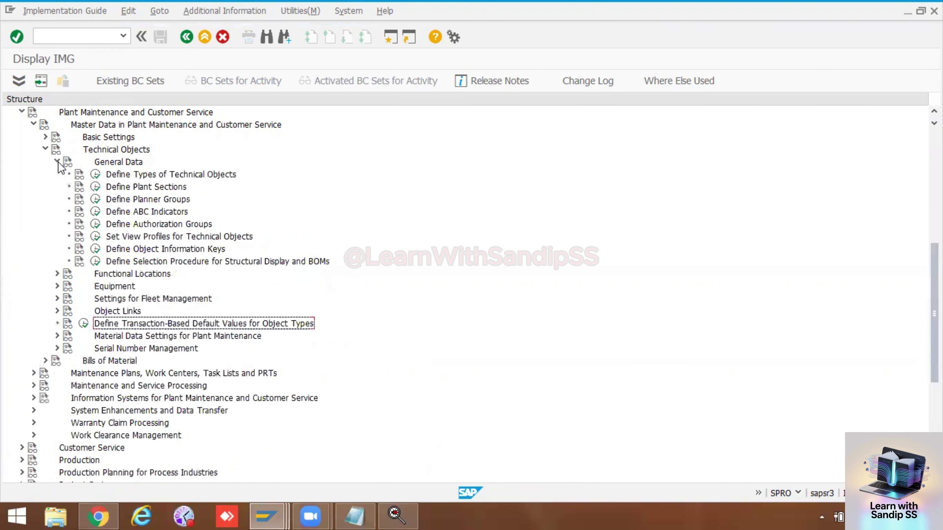
pyautogui.click(99, 239)
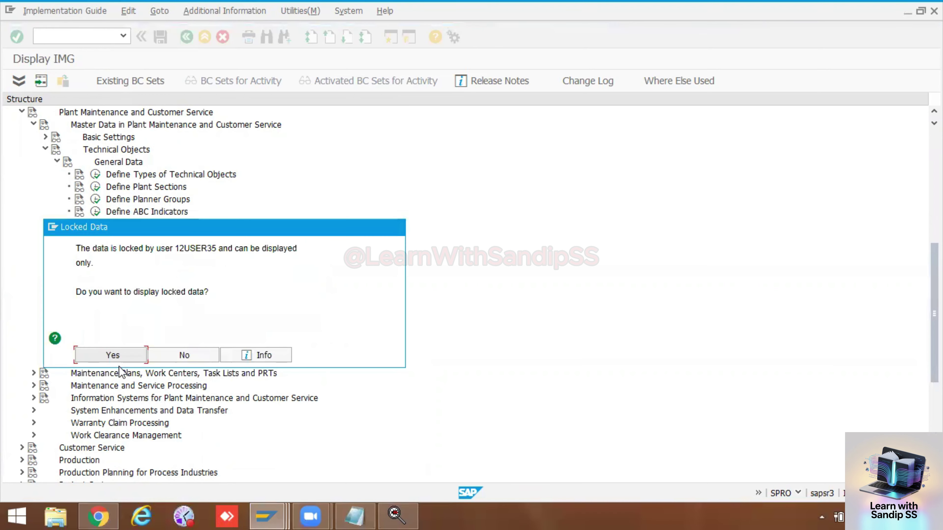
pyautogui.click(118, 355)
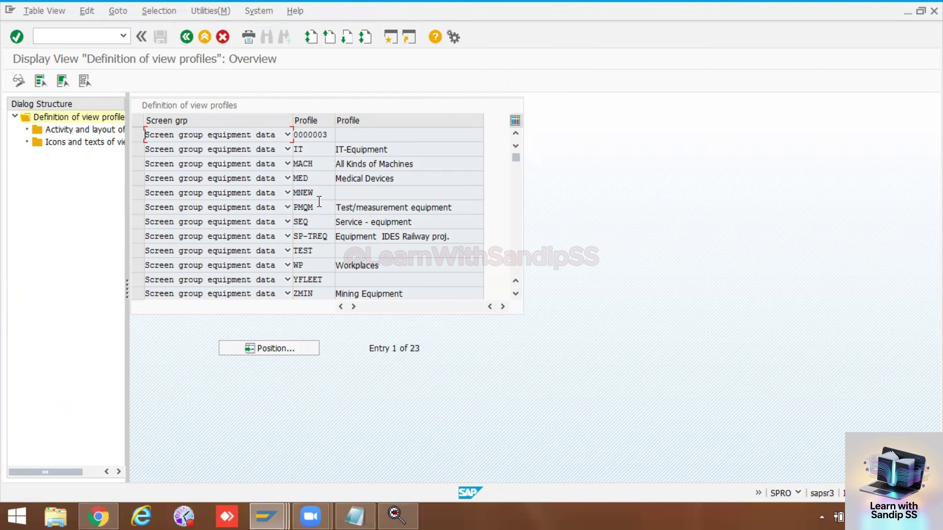
# Step: Show the activity and layout of views for equipment profile MACH as a reference for the SFM entries
pyautogui.click(142, 164)
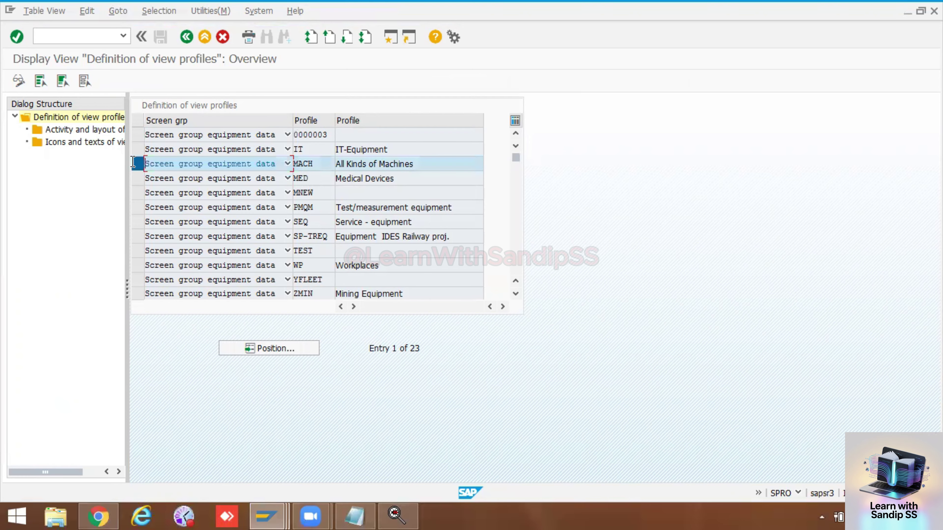
pyautogui.doubleClick(74, 131)
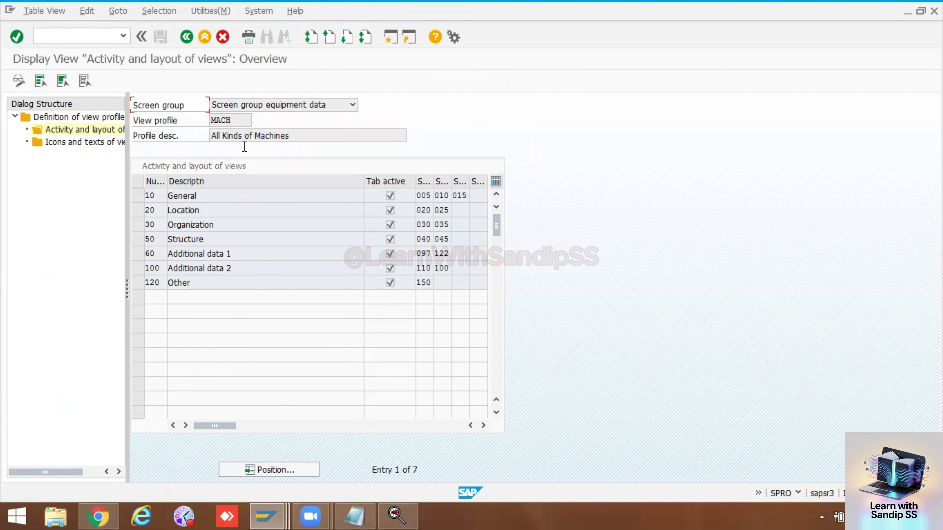
pyautogui.moveTo(273, 509)
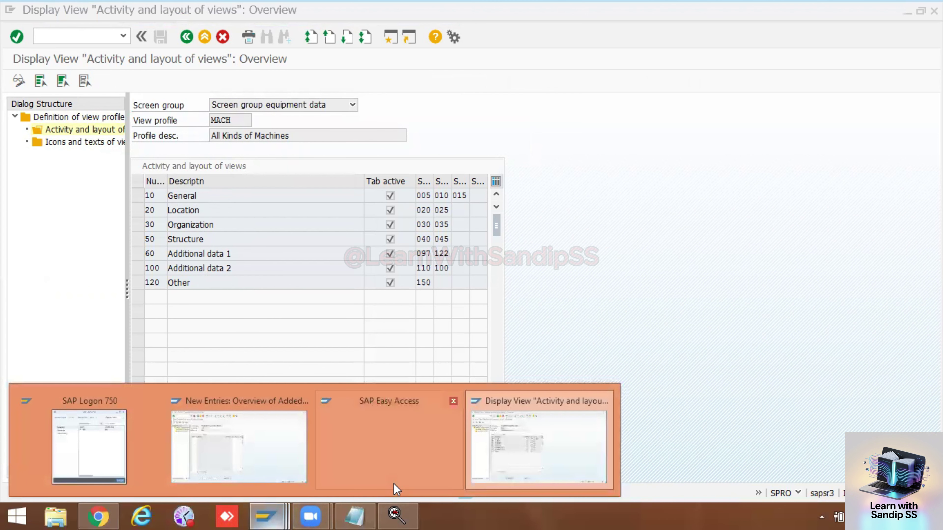
pyautogui.click(482, 476)
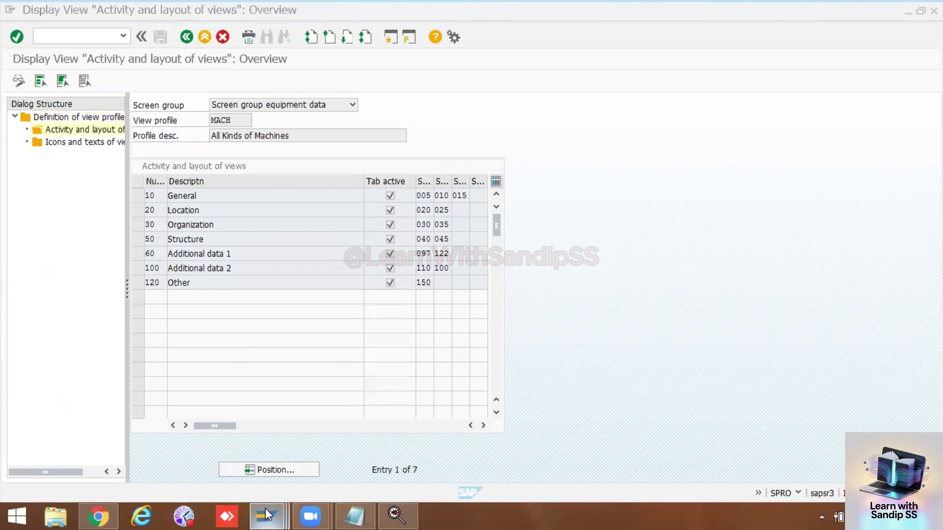
pyautogui.click(255, 451)
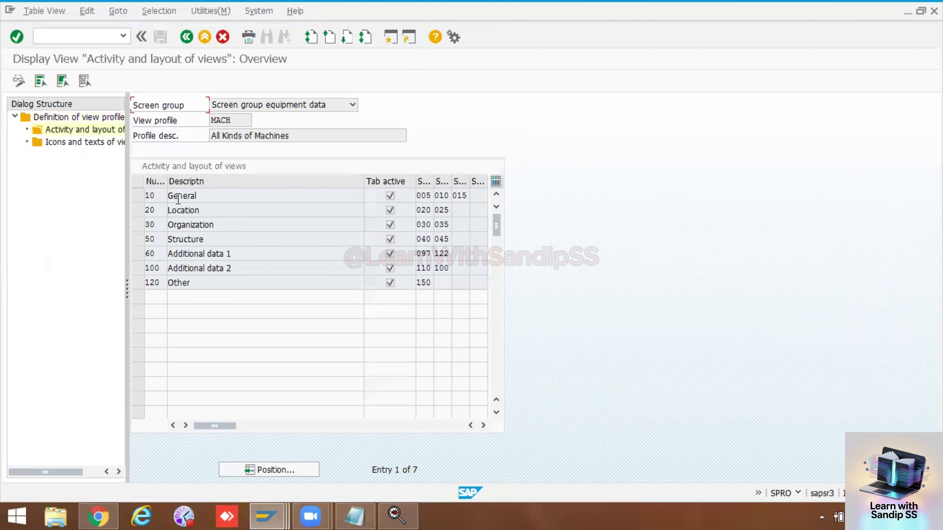
# Step: Enter view numbers 10 and 20 in the first two rows of profile SFM, following the MACH layout
pyautogui.hotkey('alt', 'Tab')
pyautogui.moveTo(158, 201); pyautogui.dragTo(143, 197)
pyautogui.hotkey('alt', 'Tab')
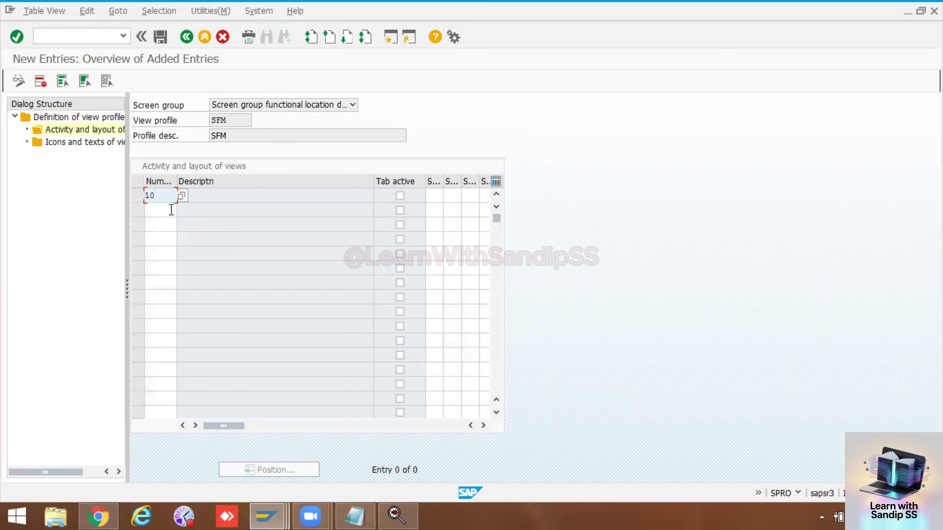
pyautogui.hotkey('alt', 'Tab')
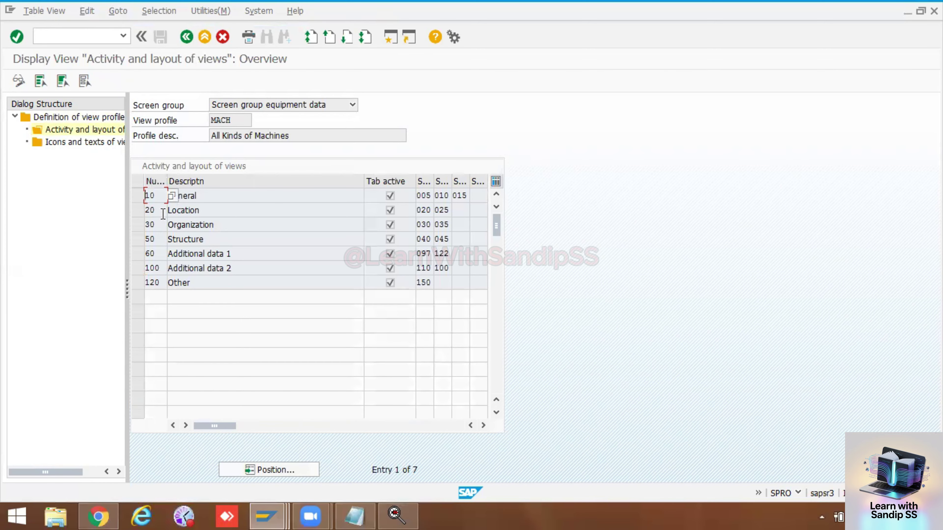
pyautogui.moveTo(163, 214); pyautogui.dragTo(139, 213)
pyautogui.hotkey('alt', 'Tab')
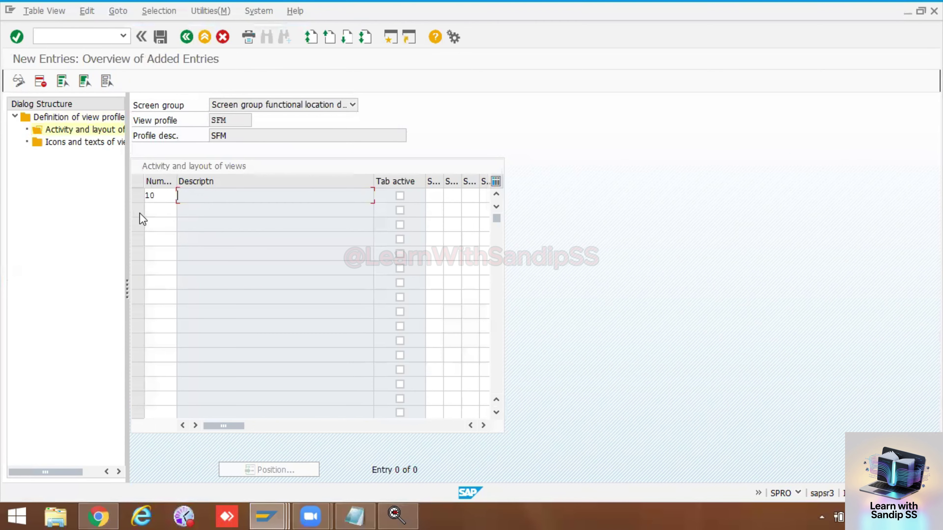
pyautogui.click(158, 212)
pyautogui.write('20')
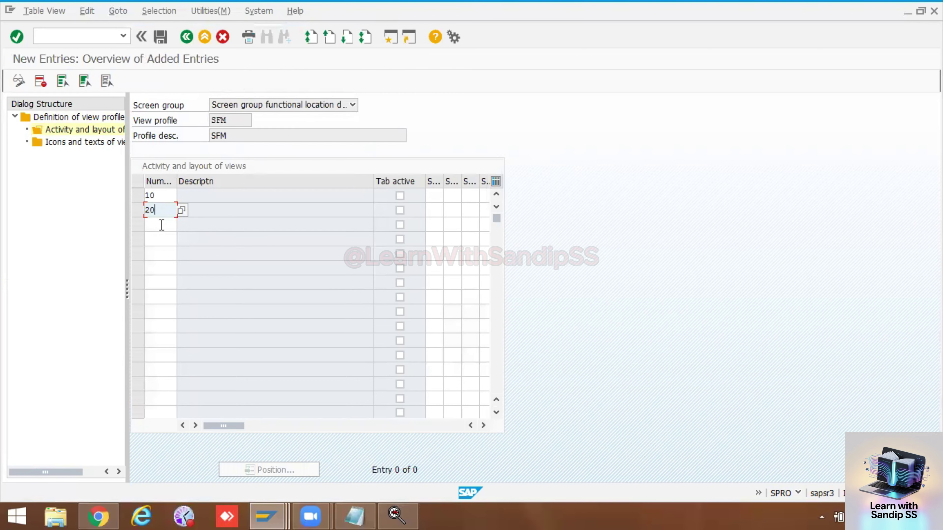
# Step: Add view numbers 30 and 40 in the following rows of profile SFM
pyautogui.click(160, 224)
pyautogui.hotkey('alt', 'Tab')
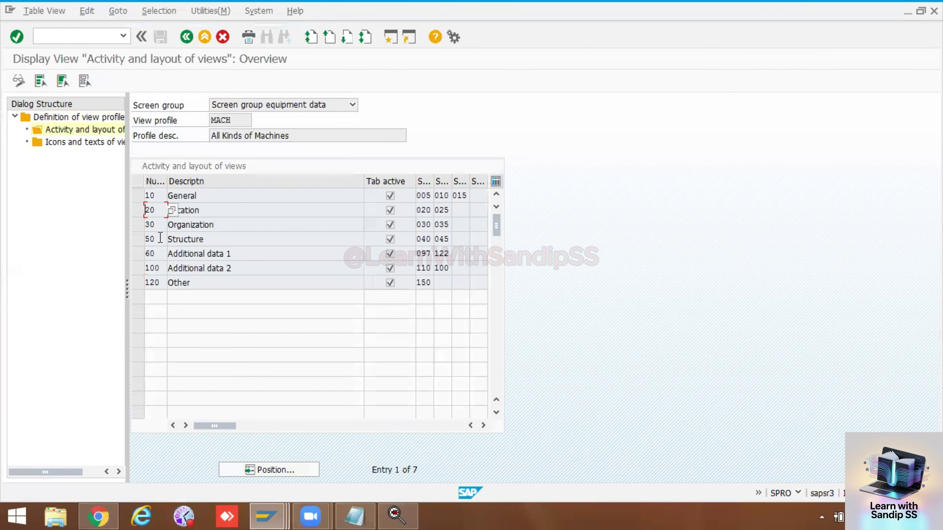
pyautogui.hotkey('alt', 'Tab')
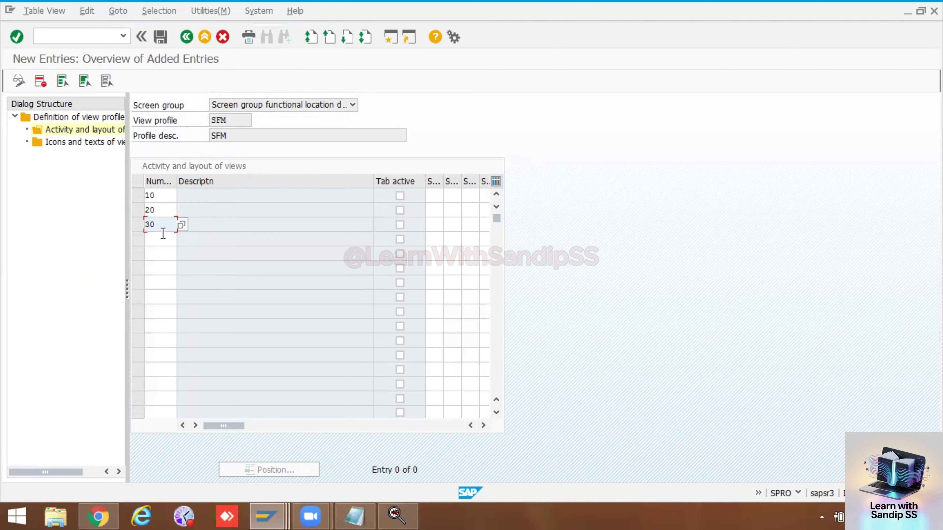
pyautogui.click(163, 238)
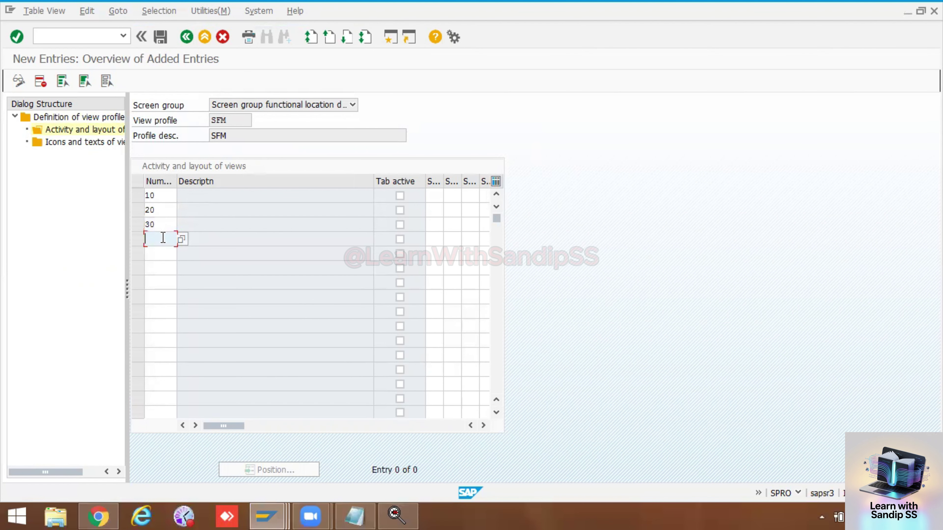
# Step: Widen the first sequence number column in profile MACH and examine the subscreens available for the General view's sequence number
pyautogui.click(227, 199)
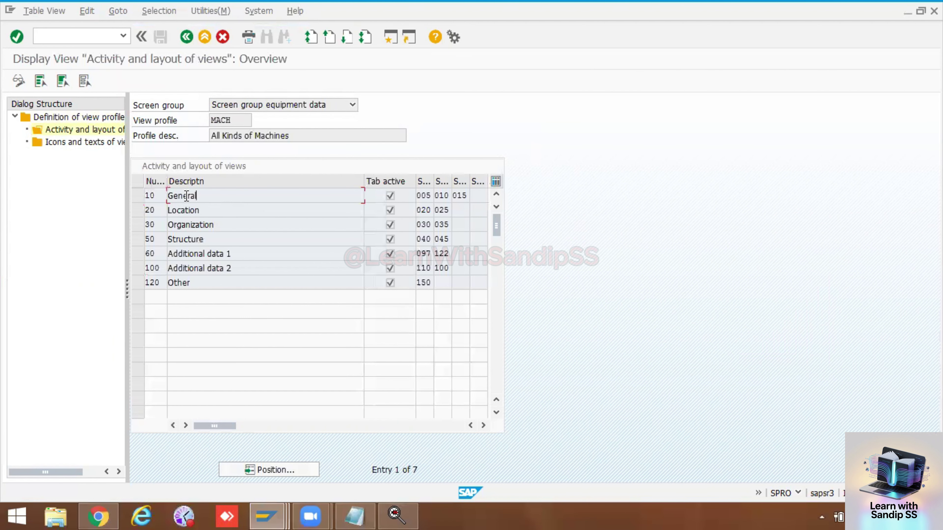
pyautogui.moveTo(196, 196); pyautogui.dragTo(150, 190)
pyautogui.moveTo(434, 181); pyautogui.dragTo(438, 181)
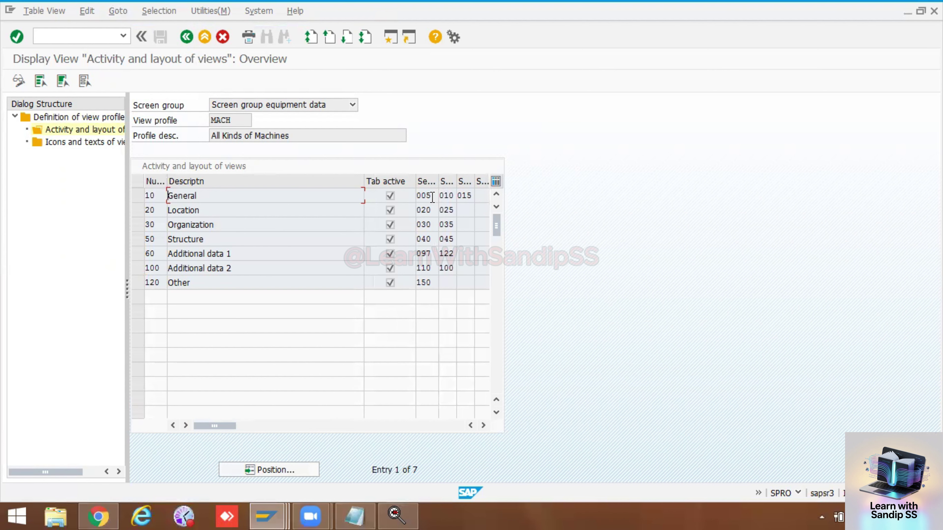
pyautogui.click(432, 198)
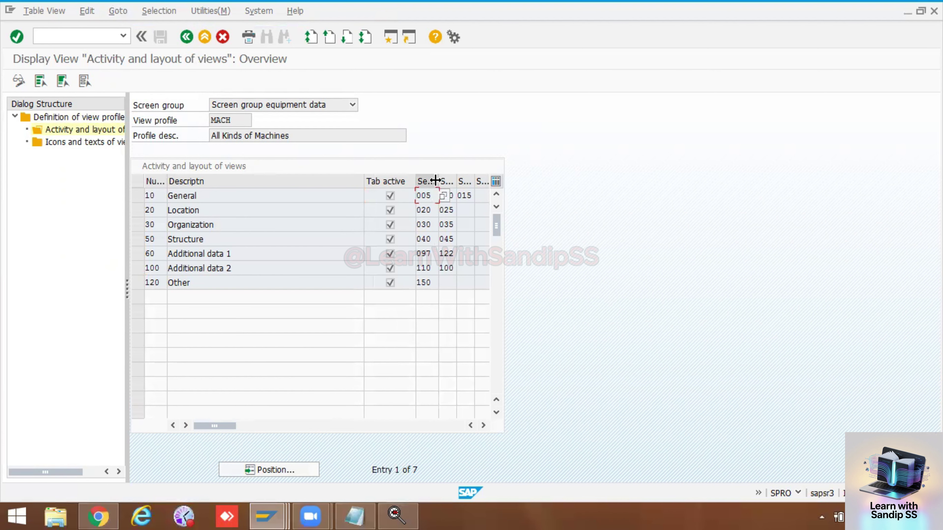
pyautogui.moveTo(438, 182); pyautogui.dragTo(449, 183)
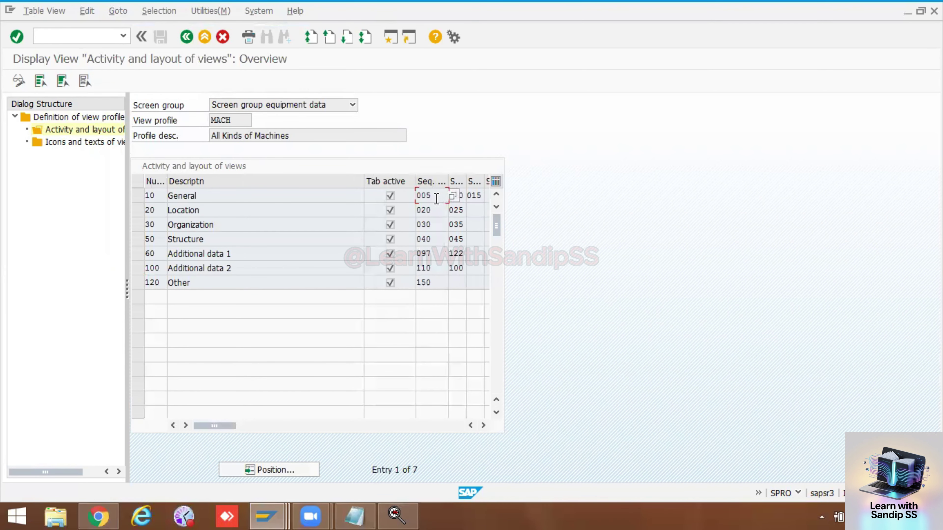
pyautogui.click(453, 196)
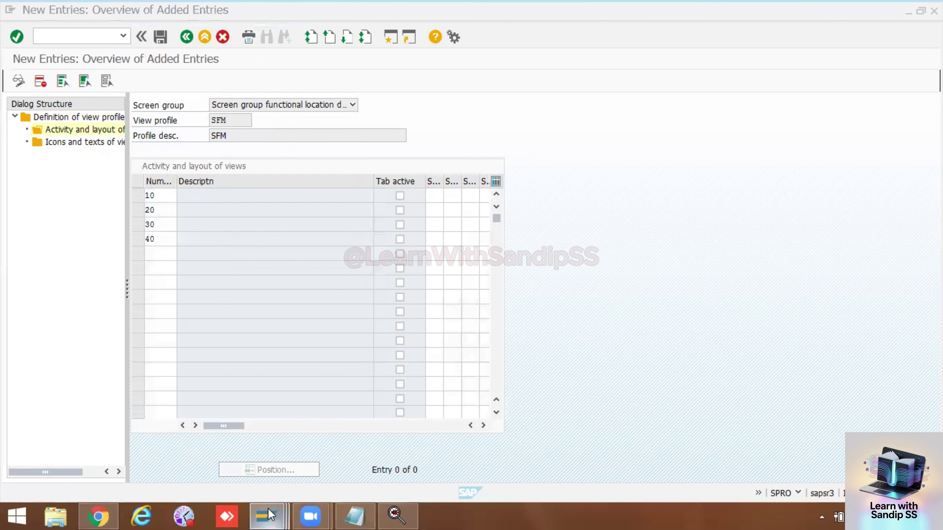
pyautogui.moveTo(268, 509)
pyautogui.click(716, 445)
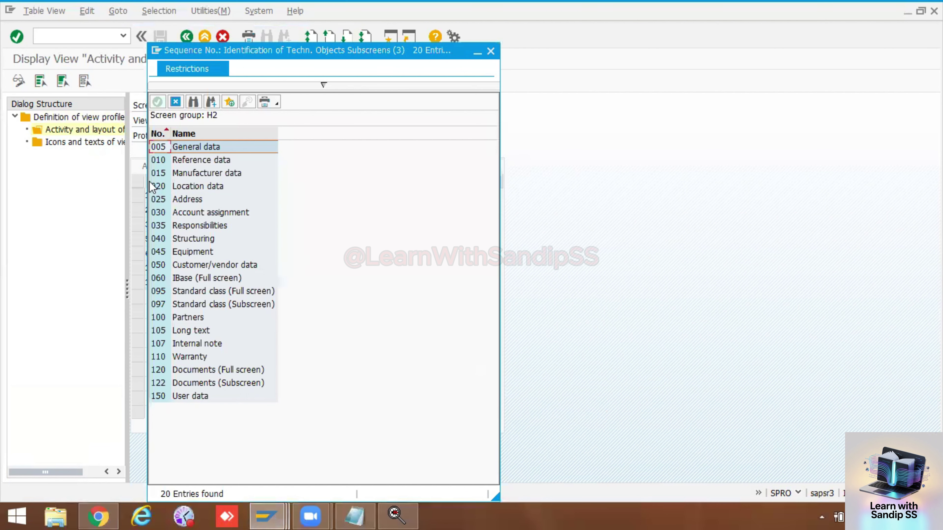
pyautogui.click(492, 47)
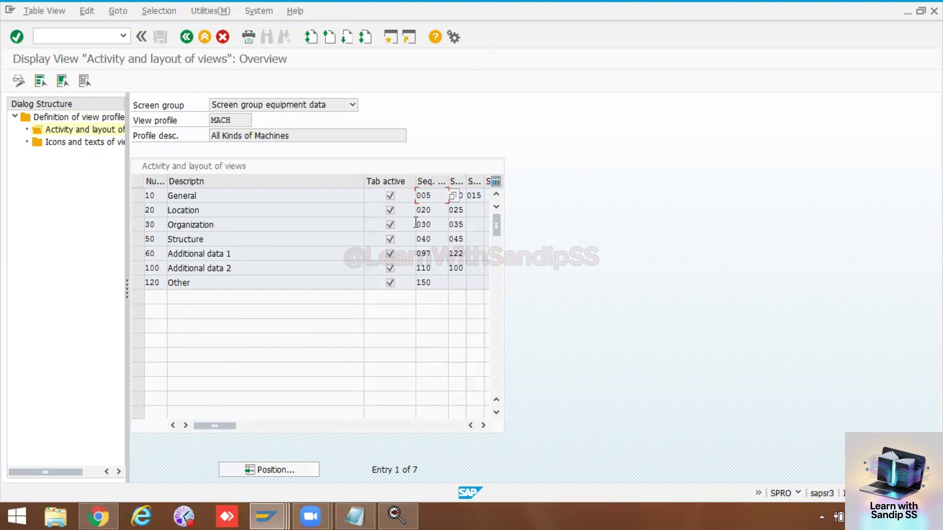
# Step: Look up the subscreen numbers in profile MACH and enter sequence numbers 010 and 015 for view 10 of profile SFM
pyautogui.click(452, 196)
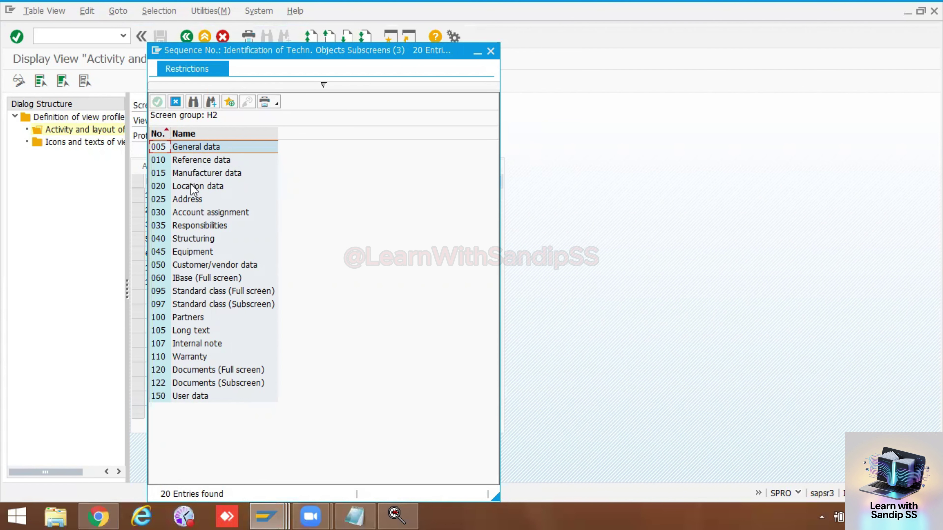
pyautogui.click(187, 161)
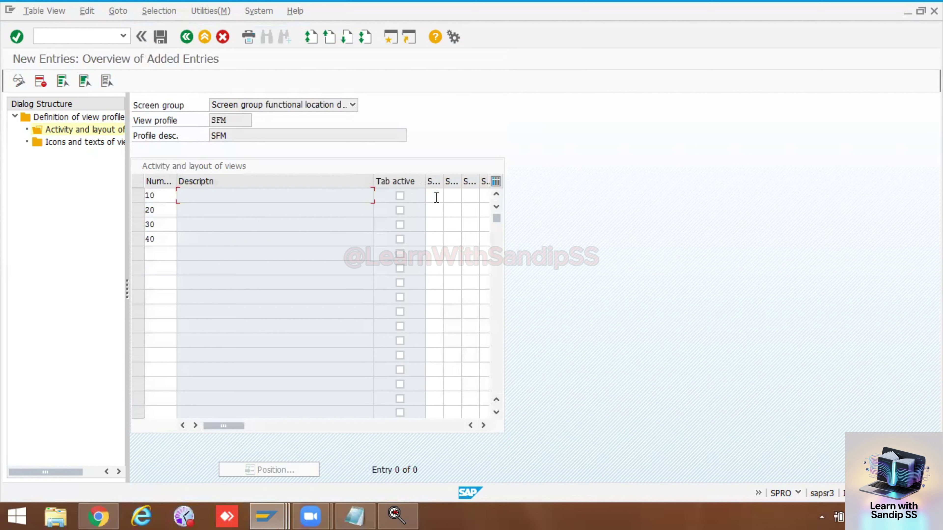
pyautogui.click(436, 197)
pyautogui.moveTo(444, 178); pyautogui.dragTo(444, 179)
pyautogui.click(459, 195)
pyautogui.hotkey('alt', 'Tab')
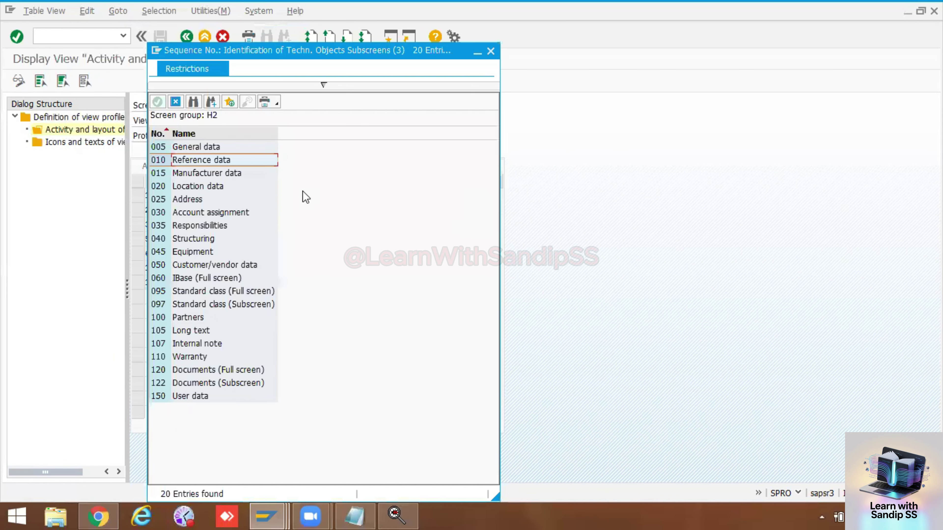
pyautogui.click(201, 172)
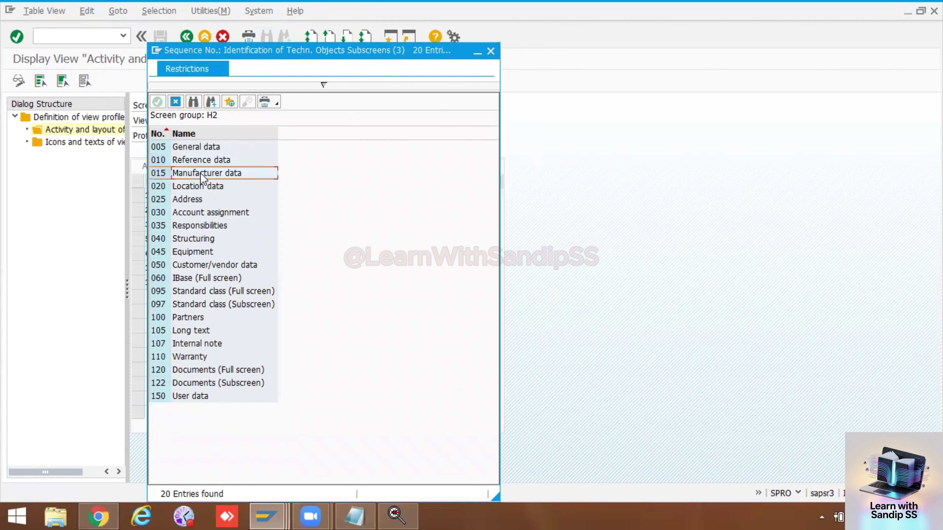
pyautogui.hotkey('alt', 'Tab')
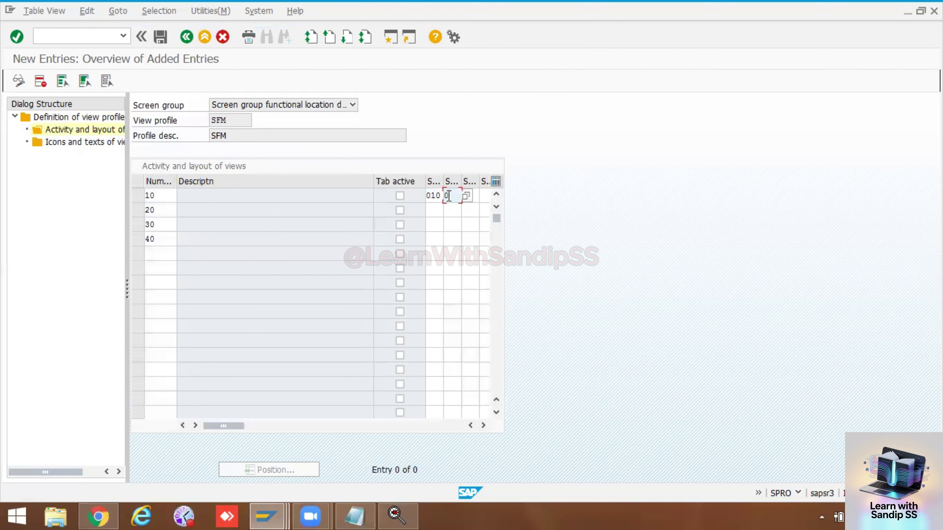
# Step: Close MACH's subscreen list, check its General row, and enter 005 as the third sequence number for view 10 of profile SFM
pyautogui.click(475, 195)
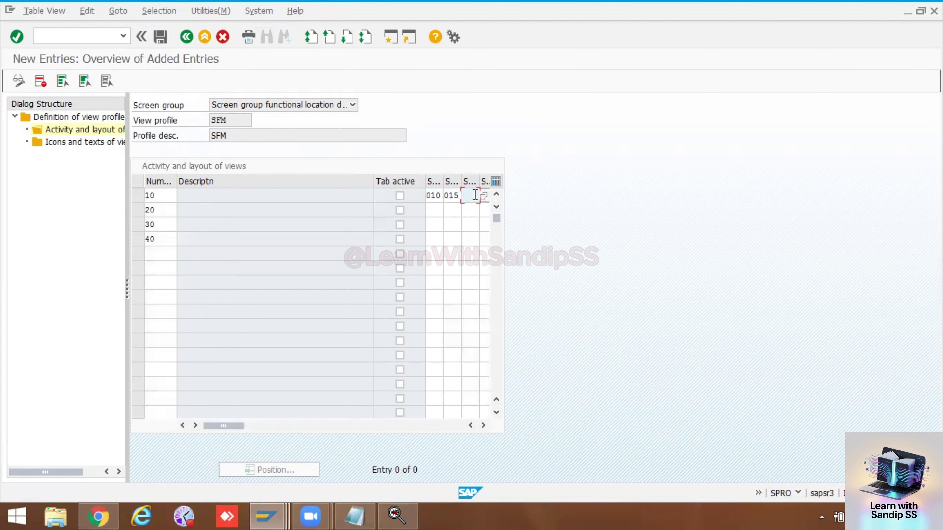
pyautogui.click(286, 510)
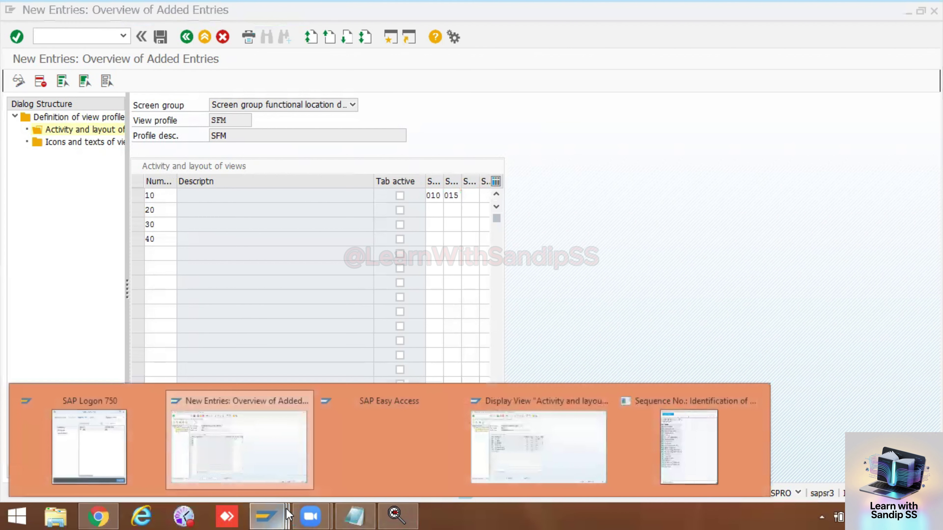
pyautogui.click(562, 447)
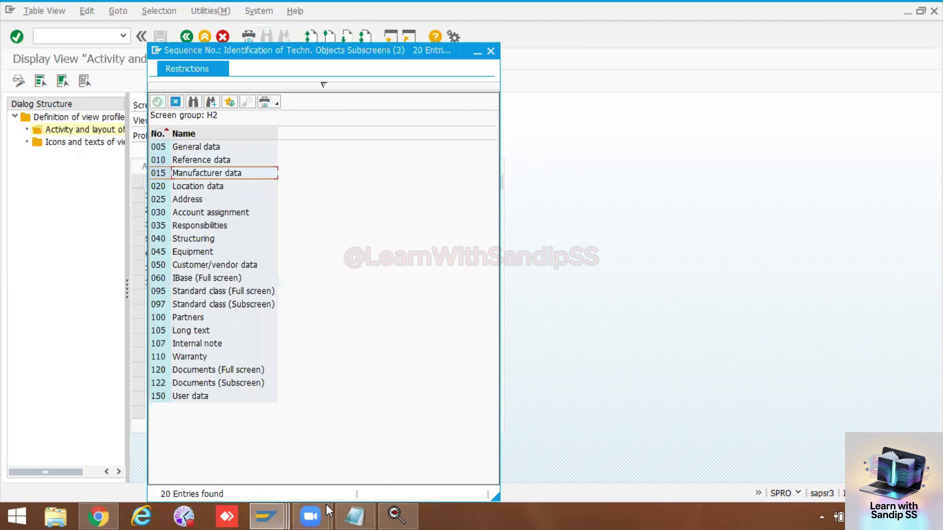
pyautogui.click(276, 509)
pyautogui.click(267, 446)
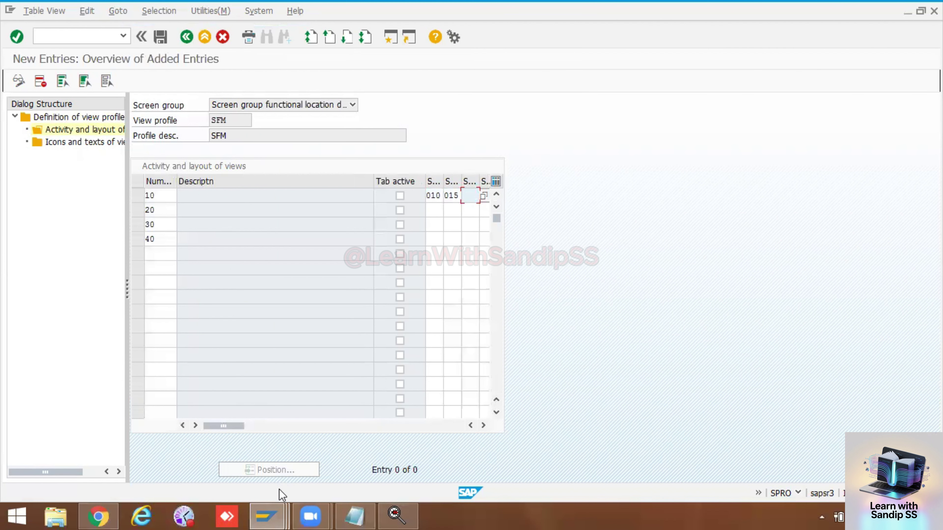
pyautogui.click(284, 512)
pyautogui.click(684, 463)
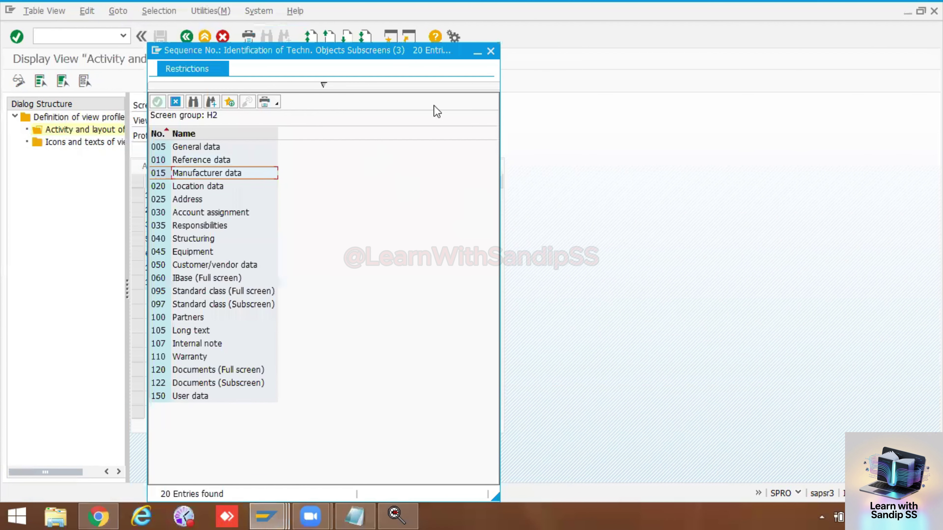
pyautogui.click(491, 51)
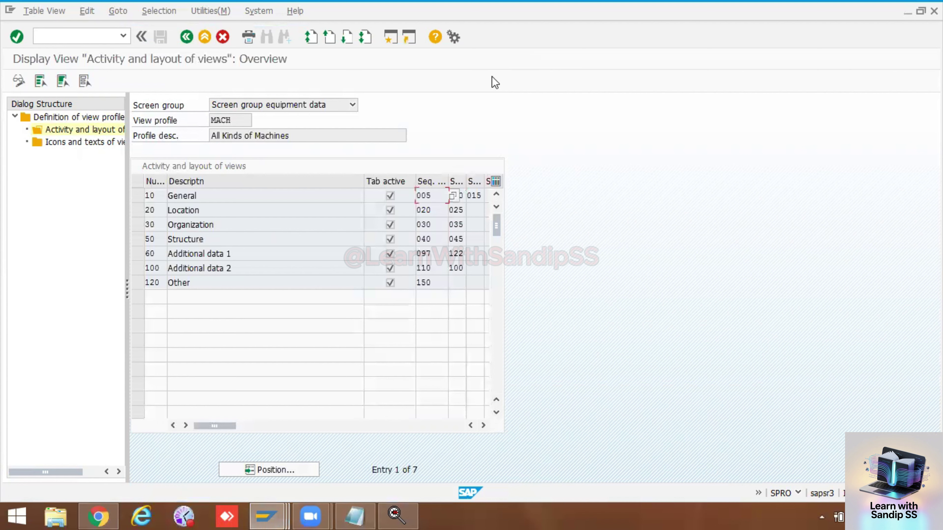
pyautogui.click(475, 195)
pyautogui.hotkey('alt', 'Tab')
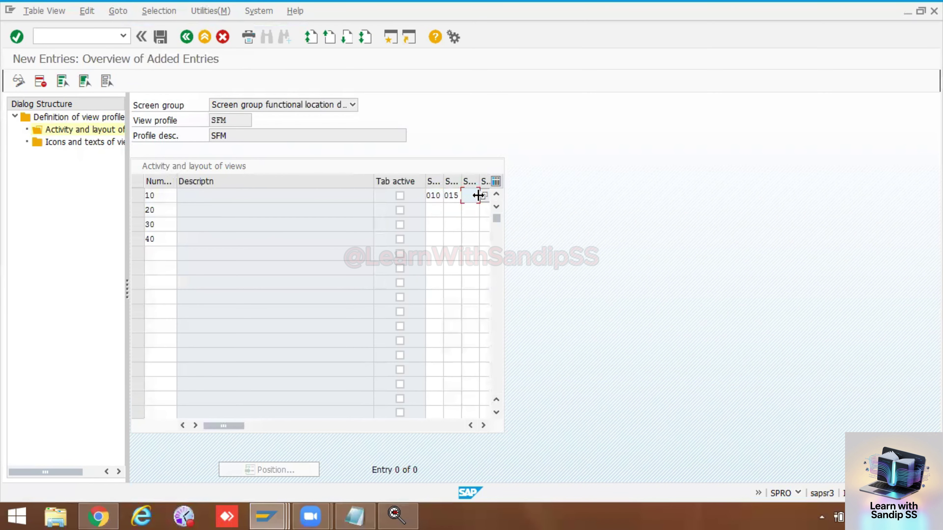
pyautogui.write('003')
# Step: Enter sequence numbers 025 and 020 for view 20 of profile SFM and check the subscreens offered for its third sequence number
pyautogui.click(438, 210)
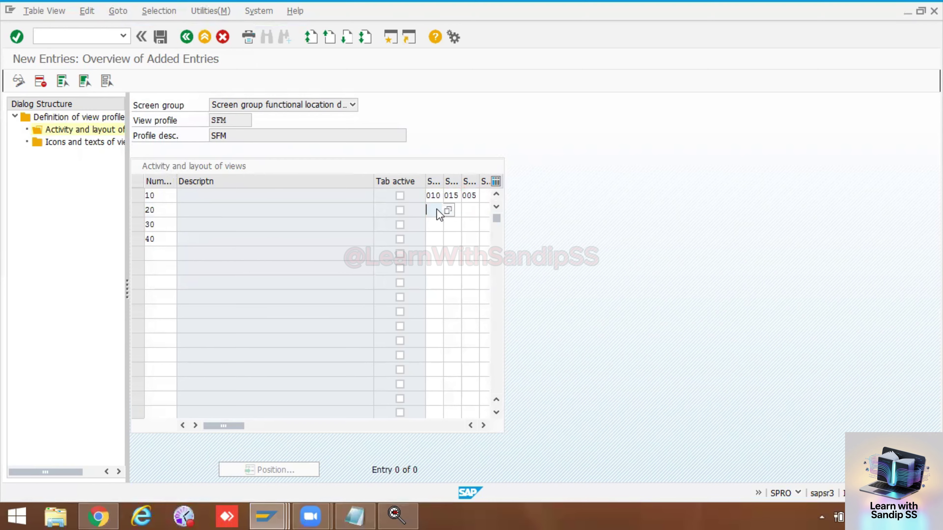
pyautogui.hotkey('alt', 'Tab')
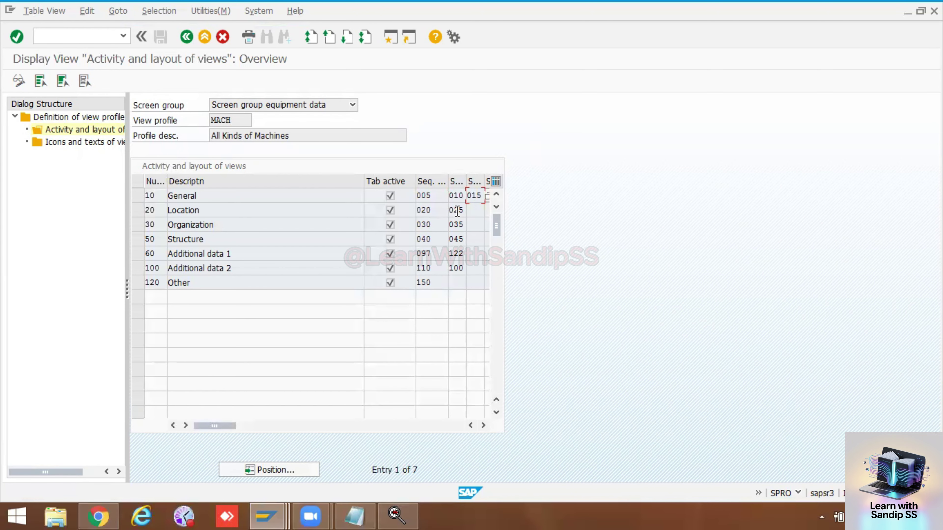
pyautogui.hotkey('alt', 'Tab')
pyautogui.write('02')
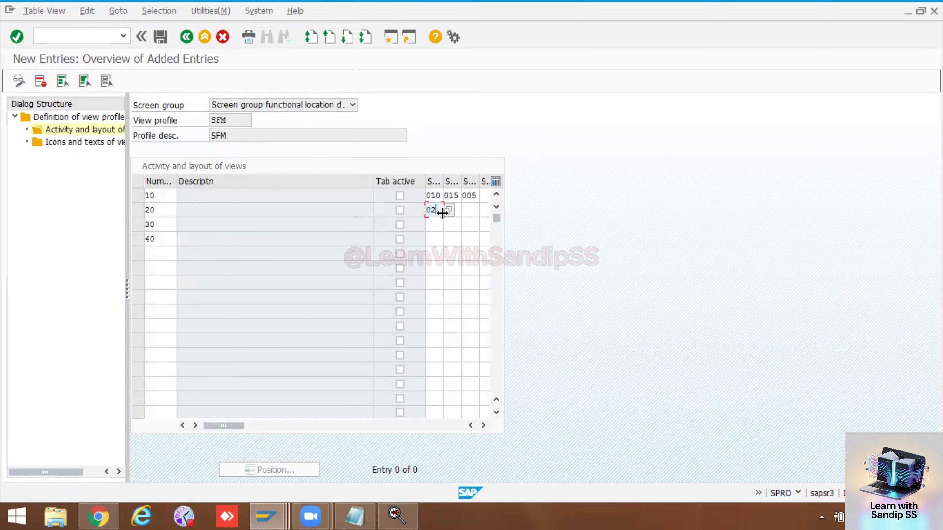
pyautogui.write('5')
pyautogui.click(459, 212)
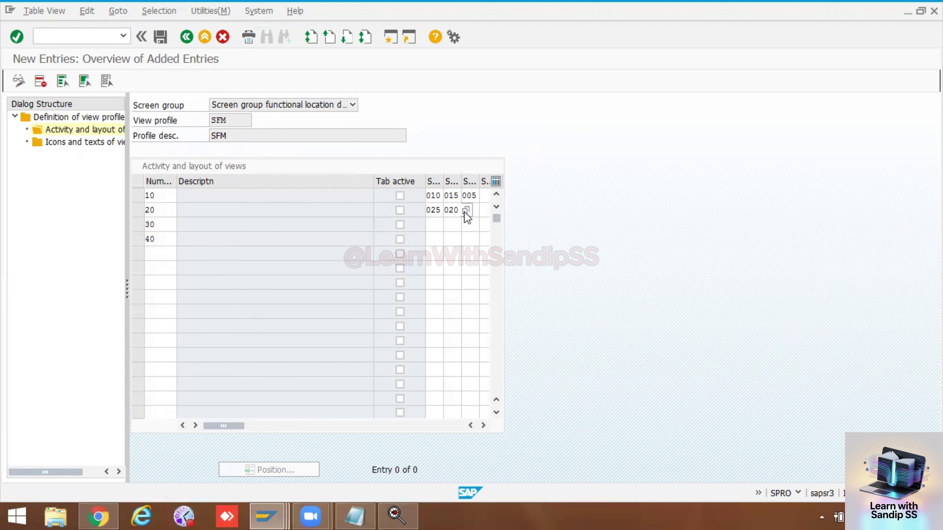
pyautogui.click(466, 211)
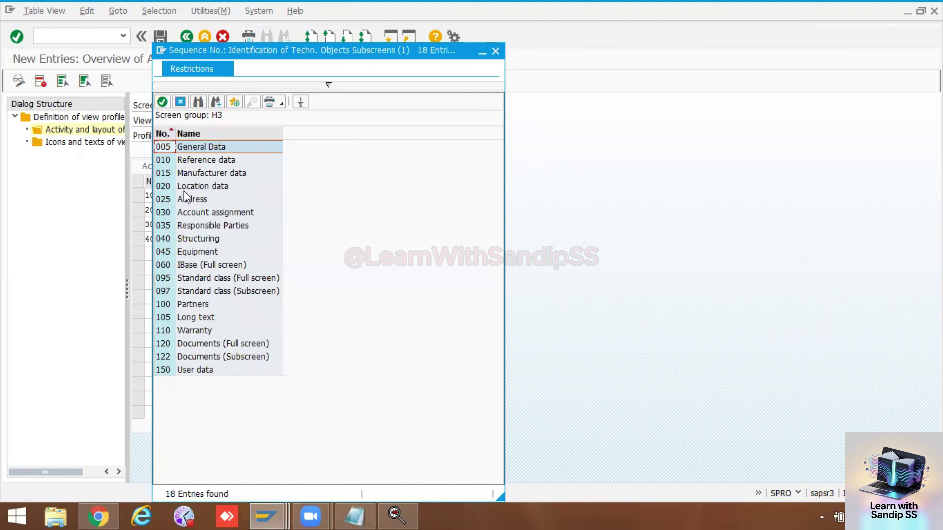
pyautogui.click(495, 50)
# Step: Enter sequence numbers 035 and 030 for view 30 of profile SFM, using the MACH layout as reference
pyautogui.hotkey('alt', 'Tab')
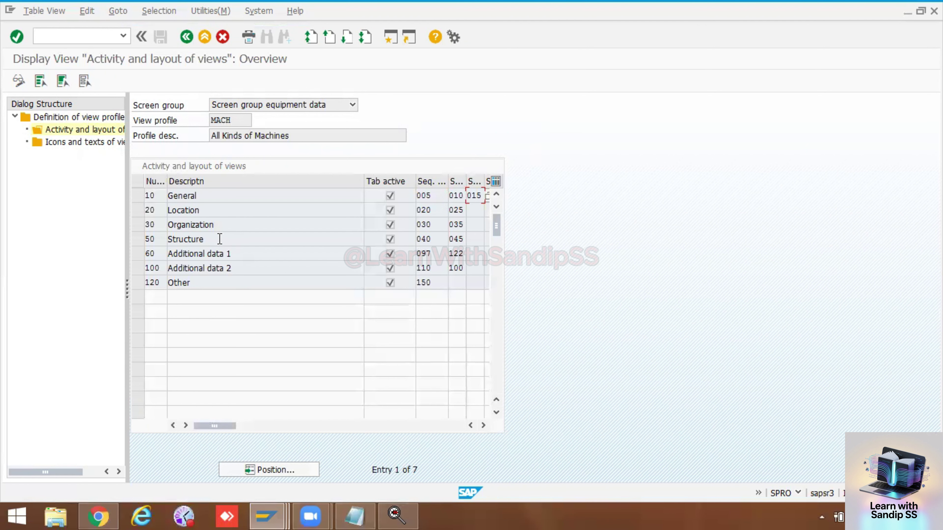
pyautogui.hotkey('alt', 'Tab')
pyautogui.click(439, 227)
pyautogui.write('0')
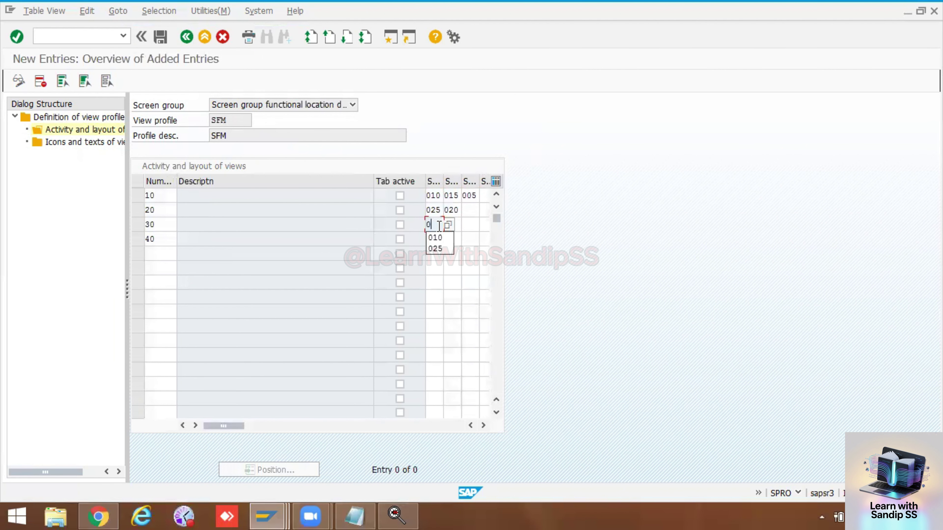
pyautogui.write('35')
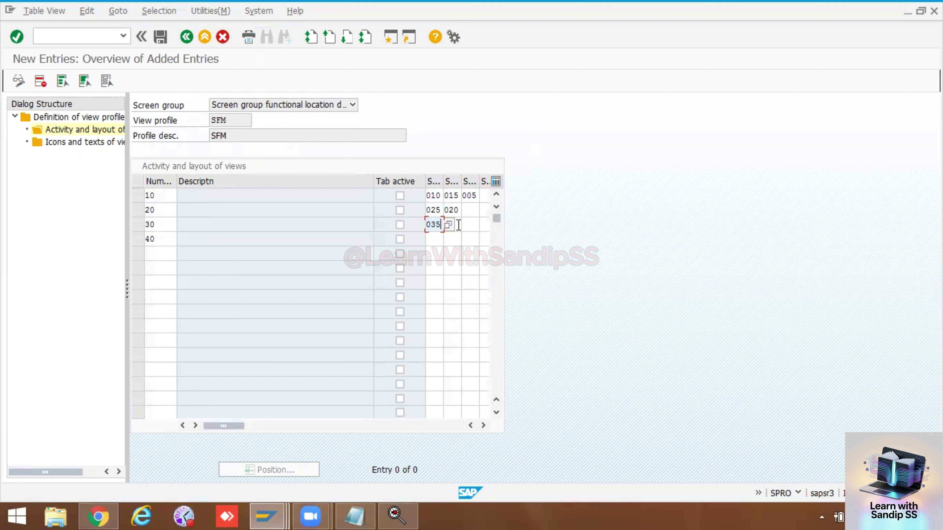
pyautogui.click(457, 225)
pyautogui.write('030')
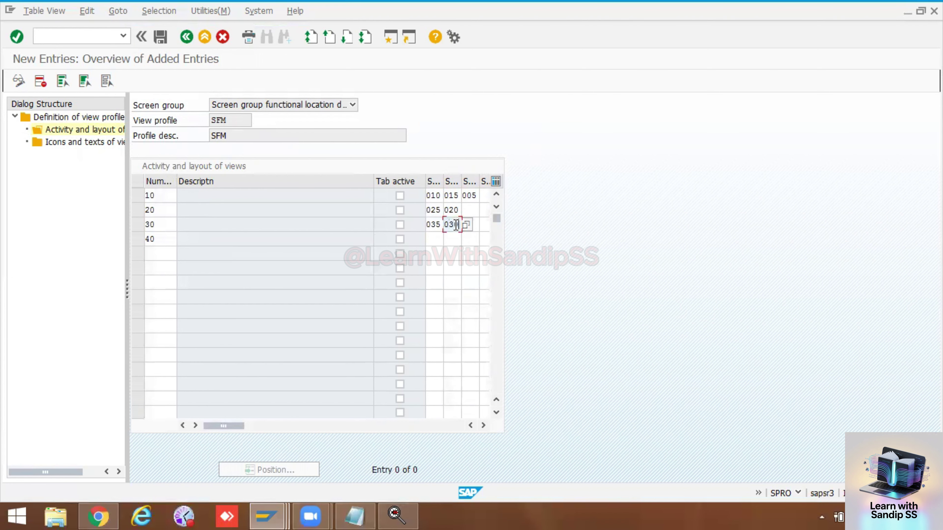
# Step: Enter sequence numbers 045 and 040 for the fourth view row of profile SFM
pyautogui.click(441, 237)
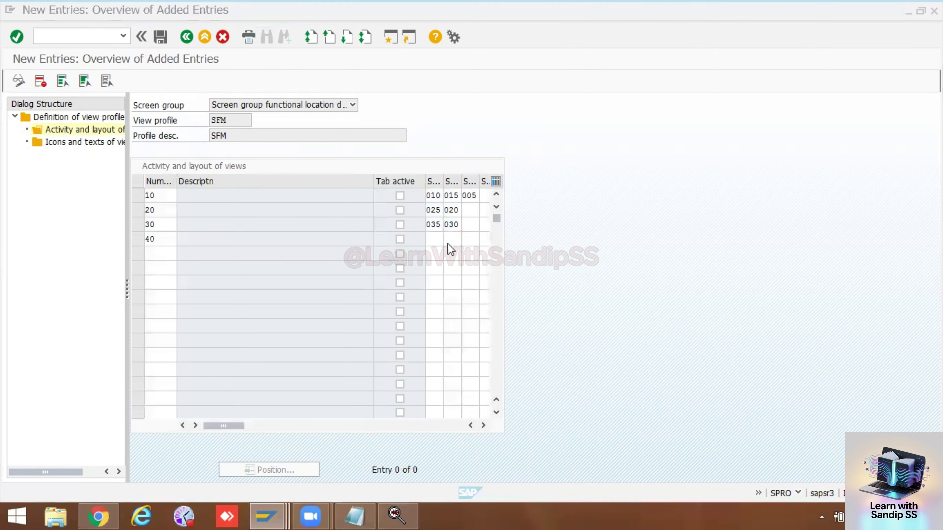
pyautogui.write('045')
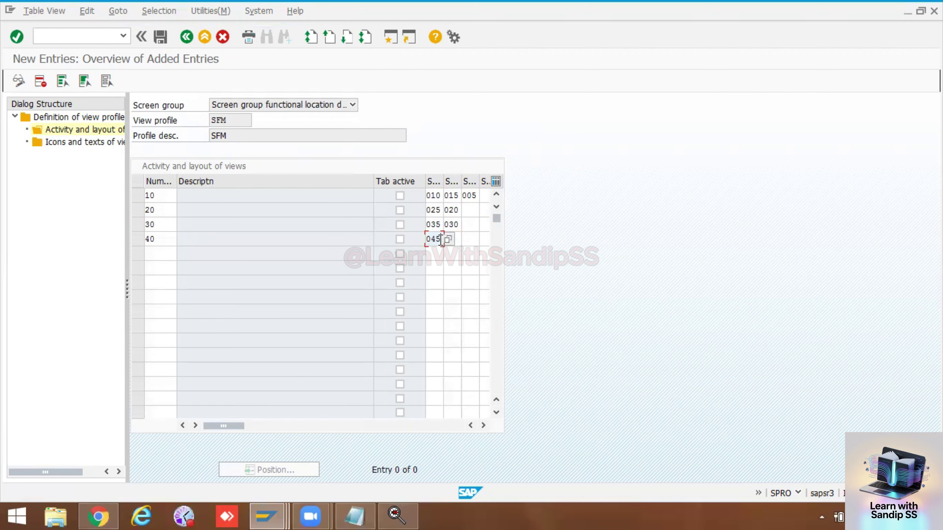
pyautogui.click(449, 240)
pyautogui.press('F4')
pyautogui.click(456, 239)
pyautogui.write('040')
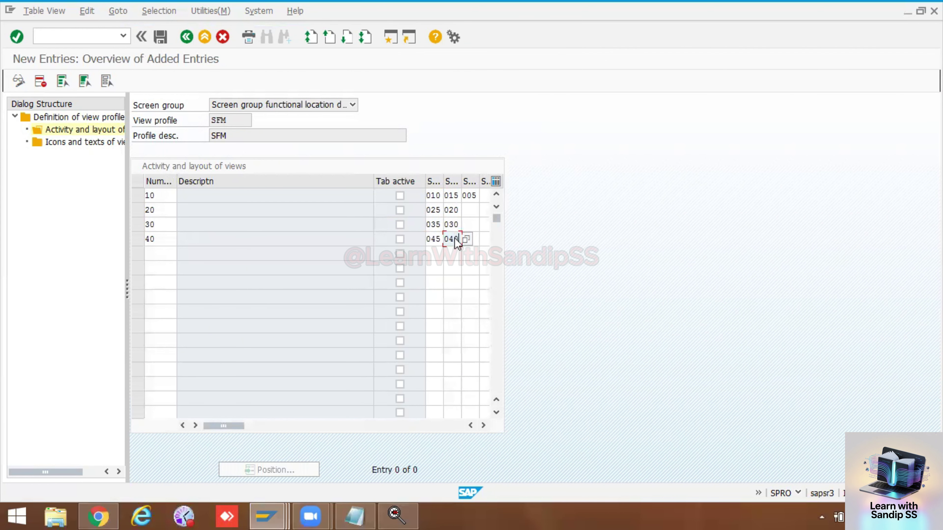
# Step: Validate the SFM entries and replace view number 40 with 50 (Structure) from the list of available views
pyautogui.press('Return')
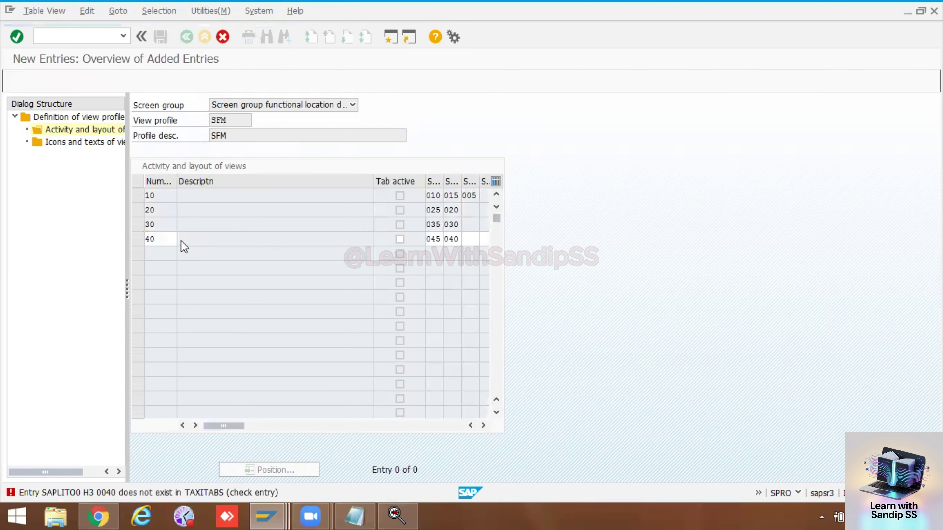
pyautogui.click(184, 239)
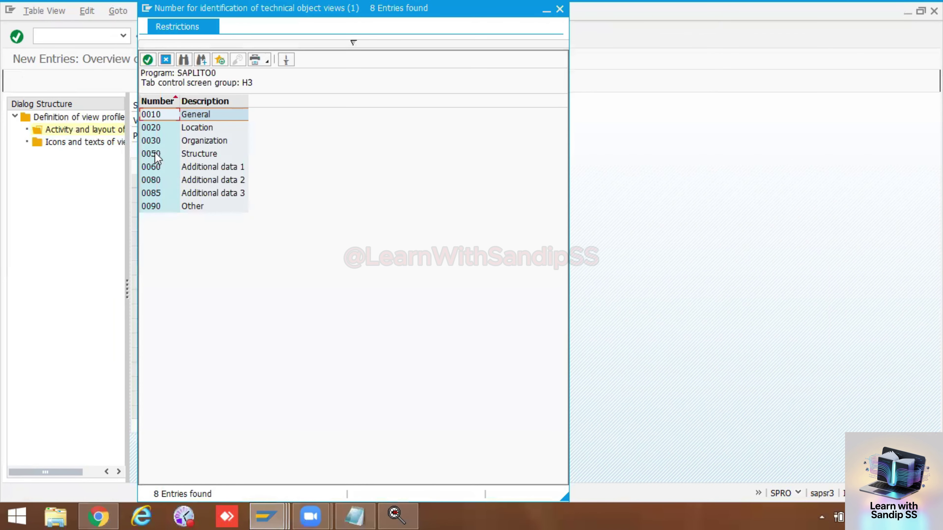
pyautogui.doubleClick(155, 153)
pyautogui.press('Return')
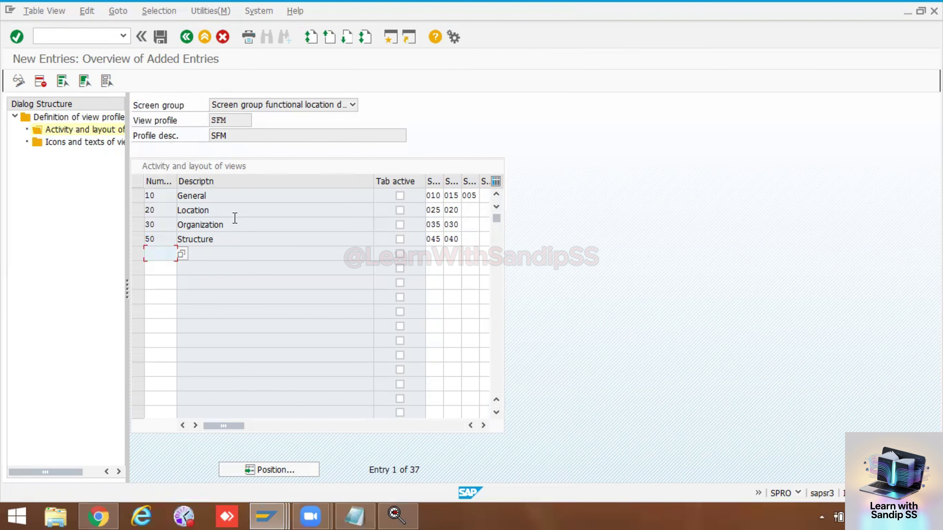
# Step: Add view 90 (Other) as the fifth row of profile SFM, choosing it from the available views
pyautogui.click(182, 255)
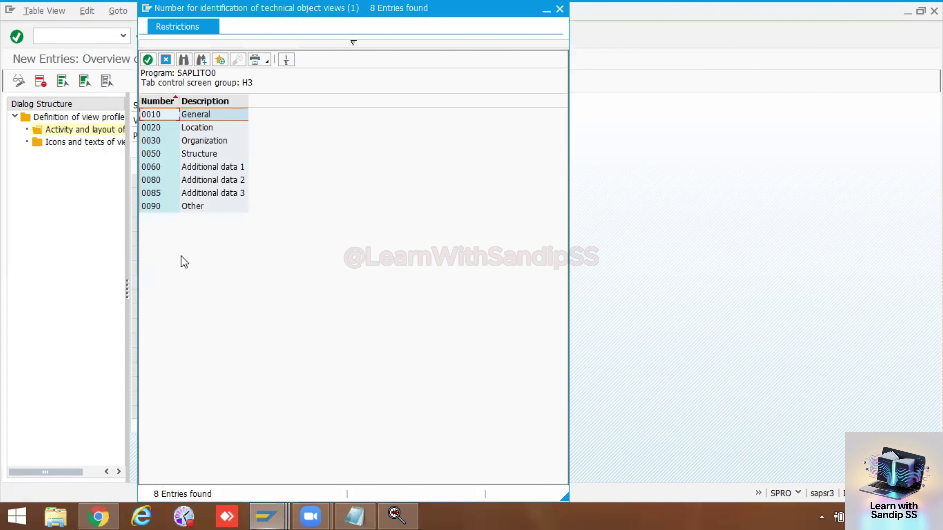
pyautogui.doubleClick(155, 206)
pyautogui.press('Return')
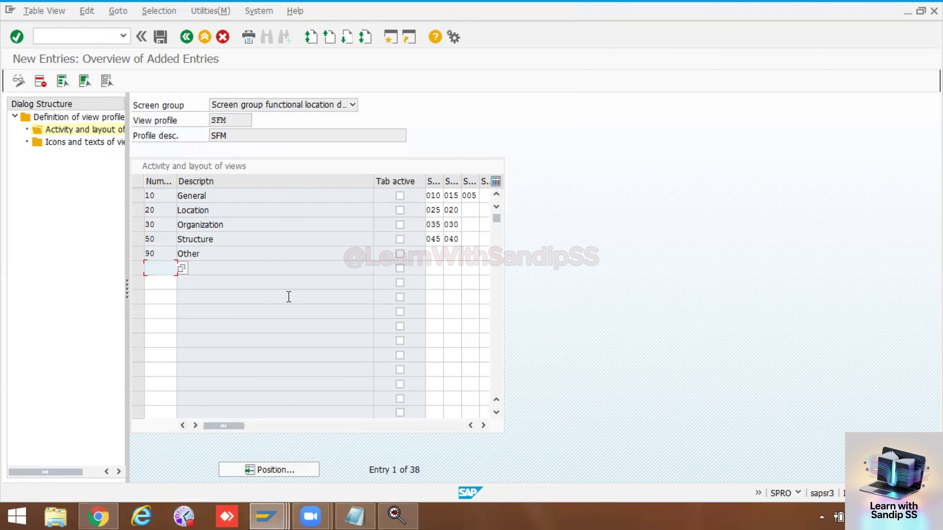
# Step: Assign the subscreens 105 (Long text) and 110 (Warranty) to the Other view of profile SFM
pyautogui.click(436, 253)
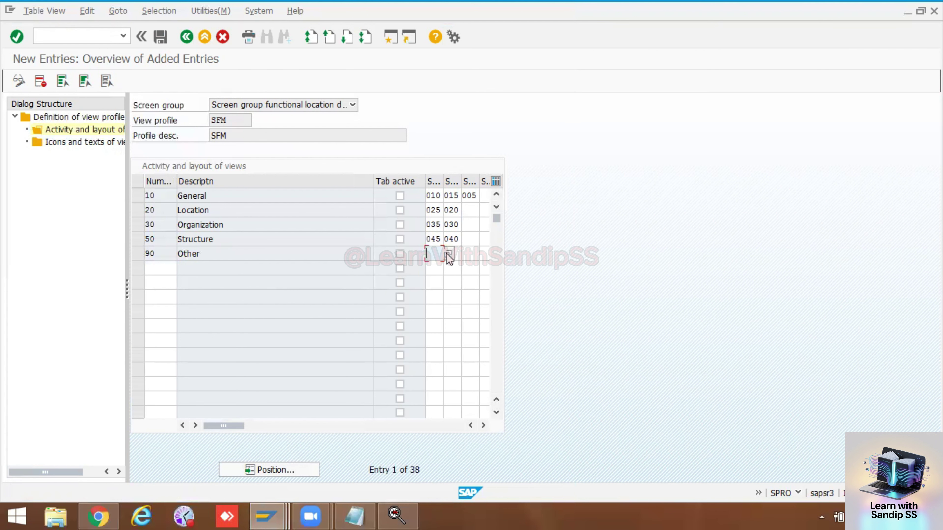
pyautogui.press('F4')
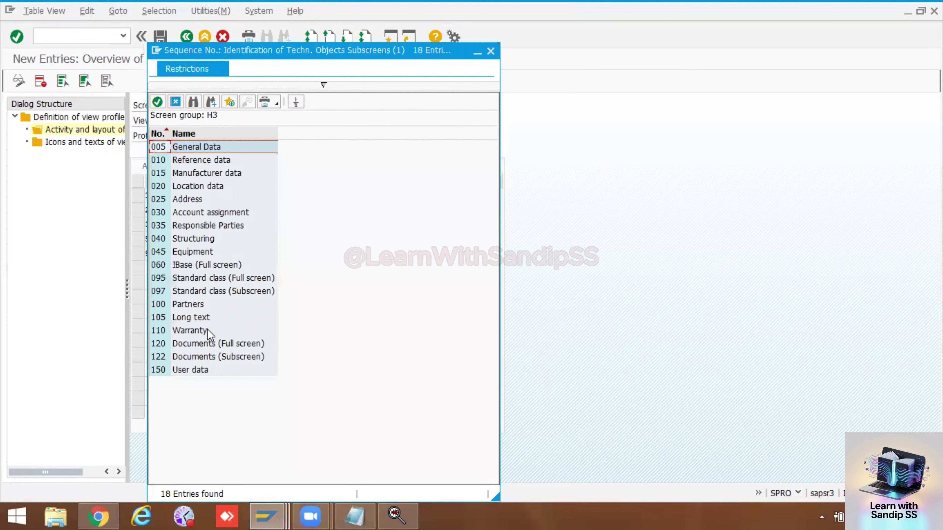
pyautogui.doubleClick(204, 317)
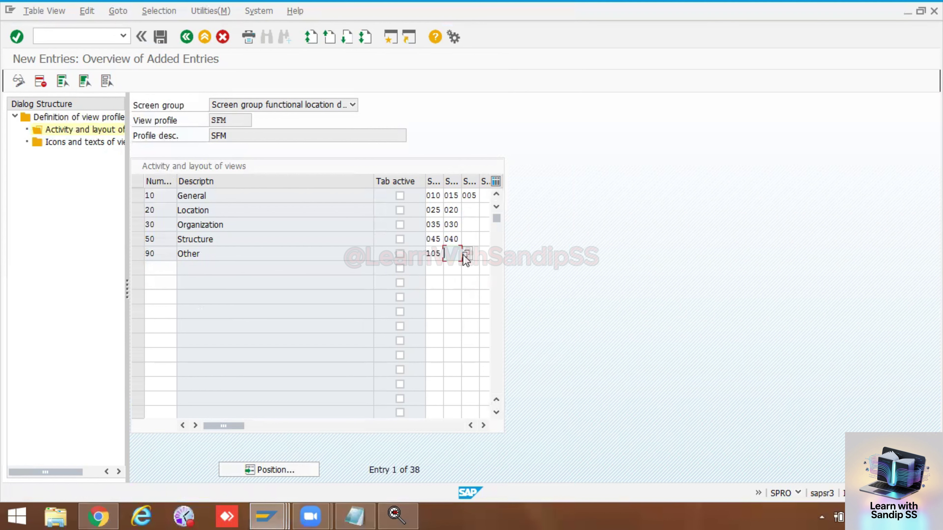
pyautogui.click(467, 258)
pyautogui.press('F4')
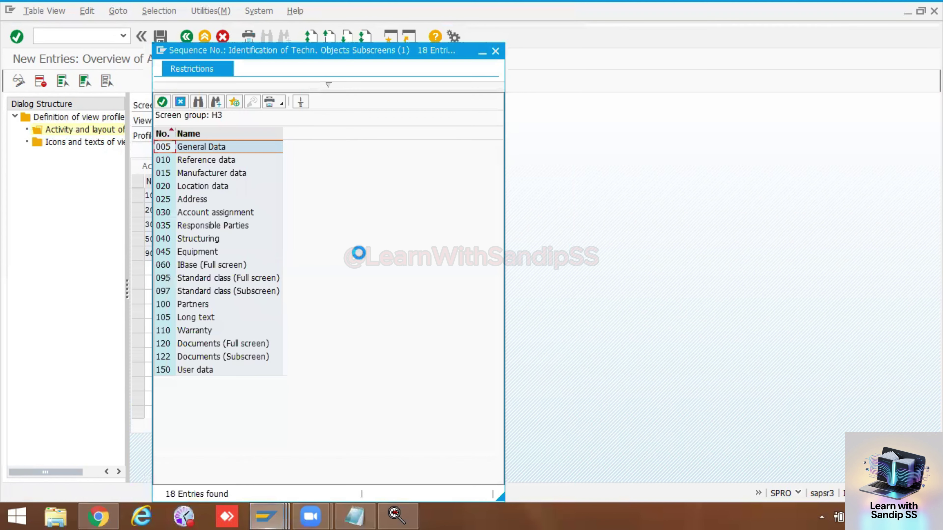
pyautogui.doubleClick(200, 331)
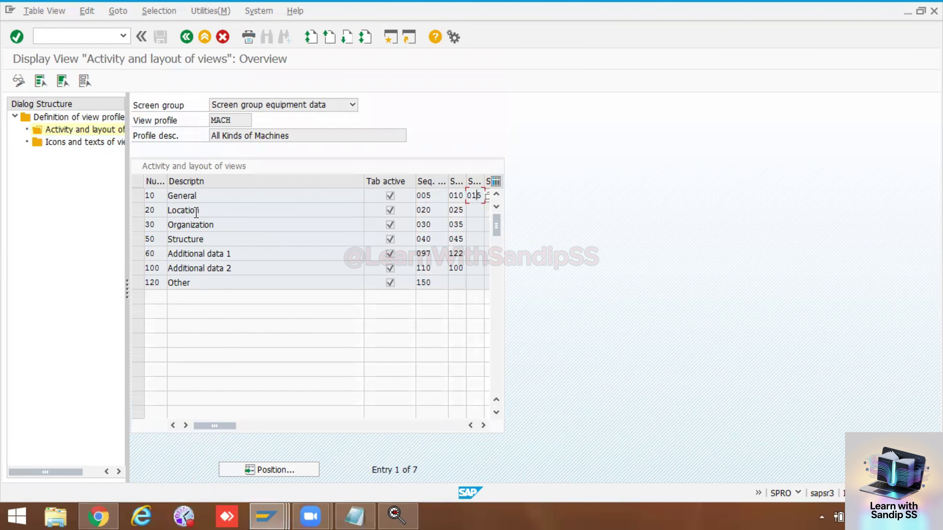
# Step: Open the icons and texts of views for profile MACH and examine the icons and tab titles assigned to its additional data views
pyautogui.click(138, 195)
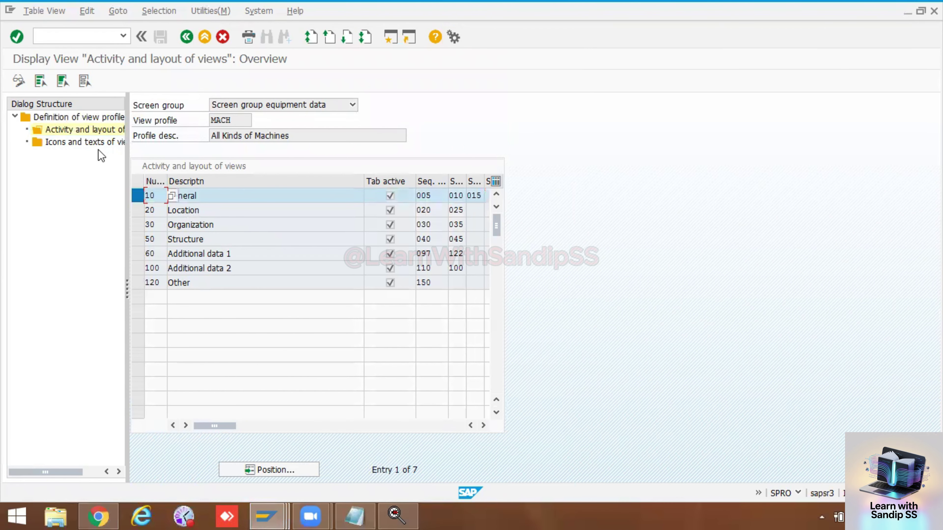
pyautogui.doubleClick(99, 143)
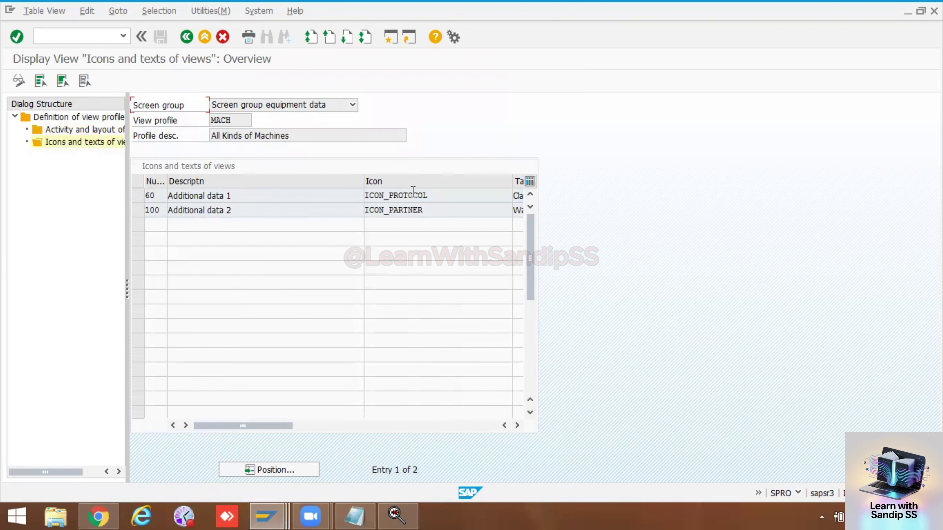
pyautogui.click(516, 424)
pyautogui.click(516, 424)
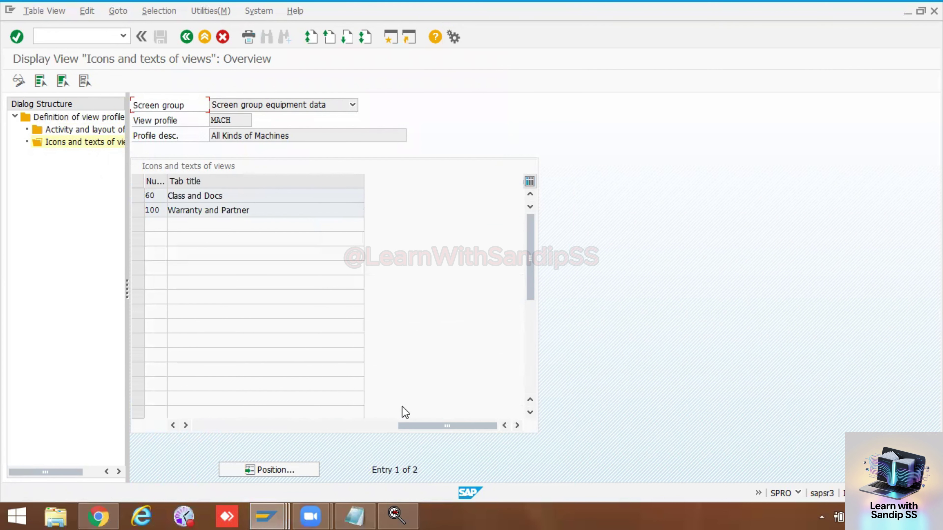
pyautogui.moveTo(412, 427); pyautogui.dragTo(295, 430)
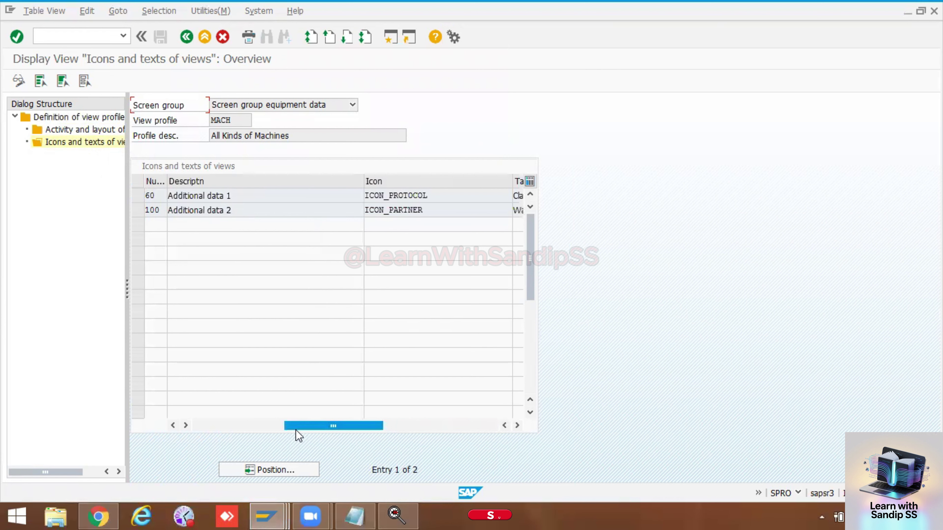
pyautogui.moveTo(272, 509)
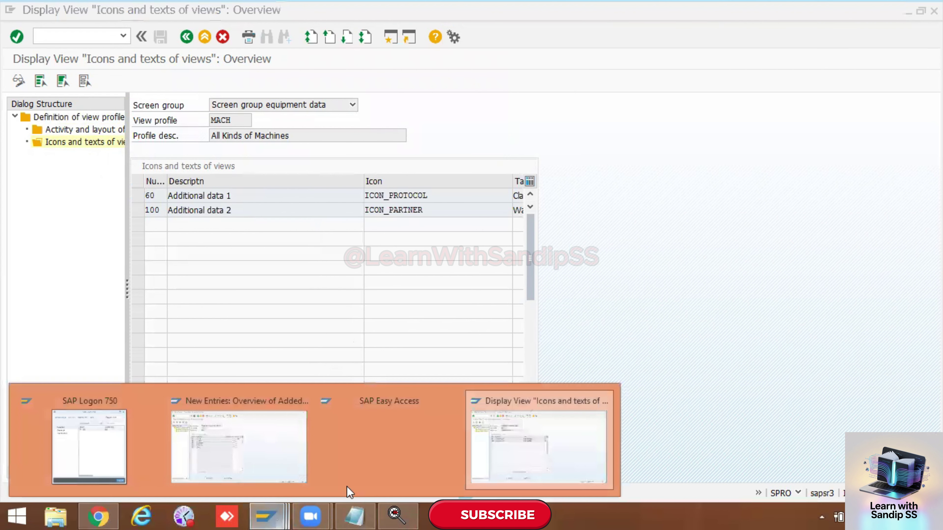
pyautogui.click(526, 431)
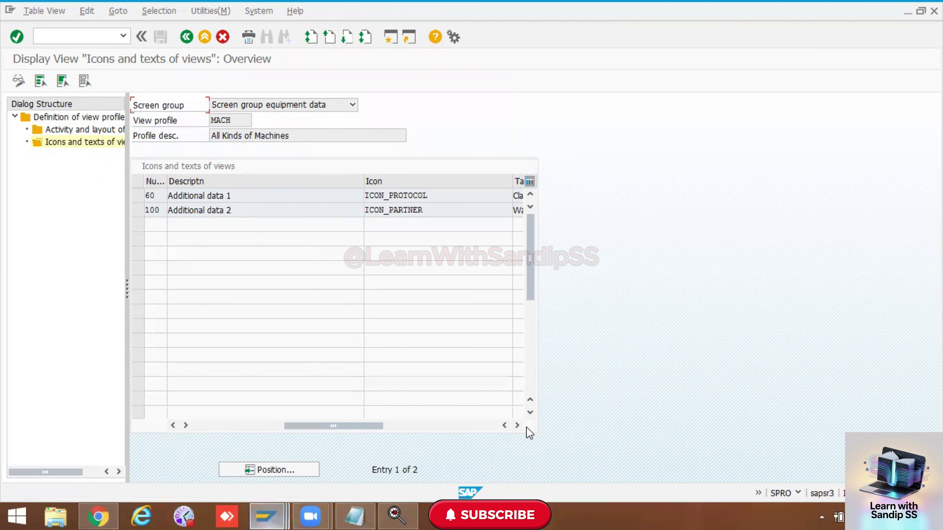
# Step: Display equipment 10006576 using transaction IE03 in a new session
pyautogui.click(98, 36)
pyautogui.write('/')
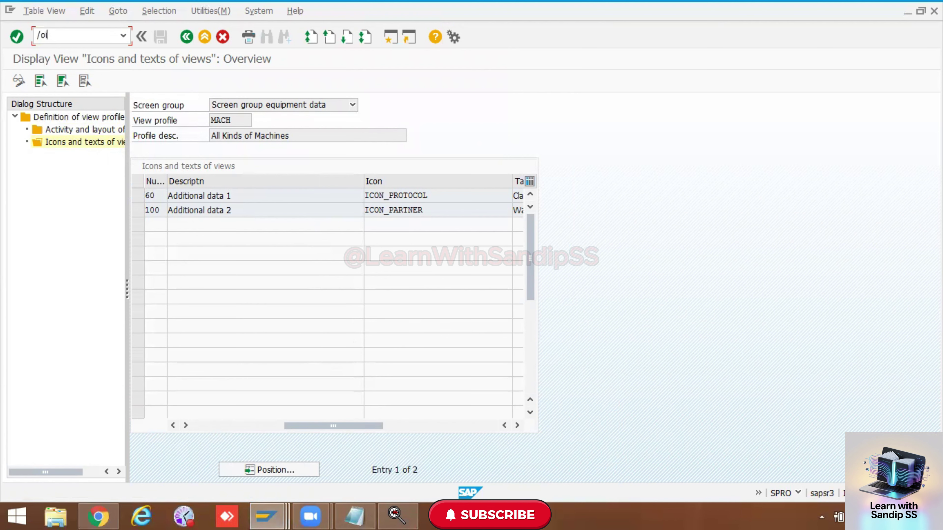
pyautogui.write('oie03')
pyautogui.press('Return')
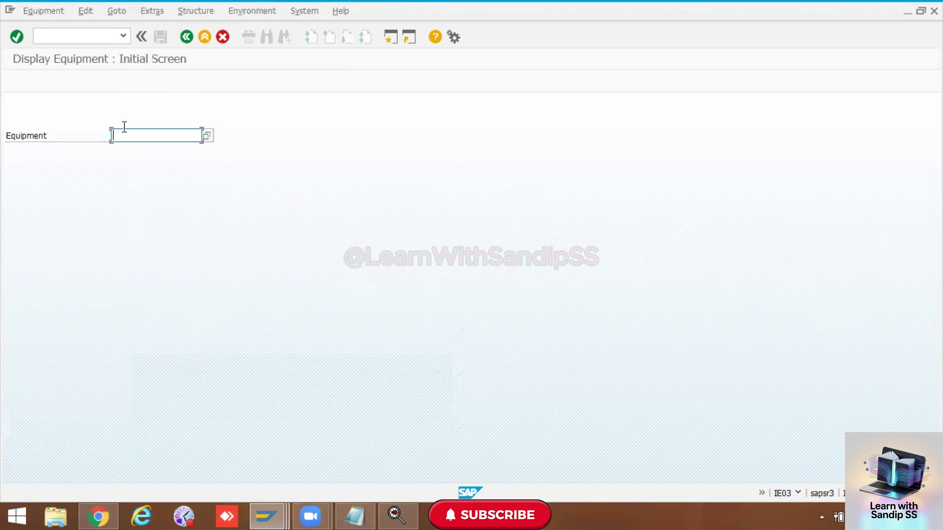
pyautogui.click(124, 128)
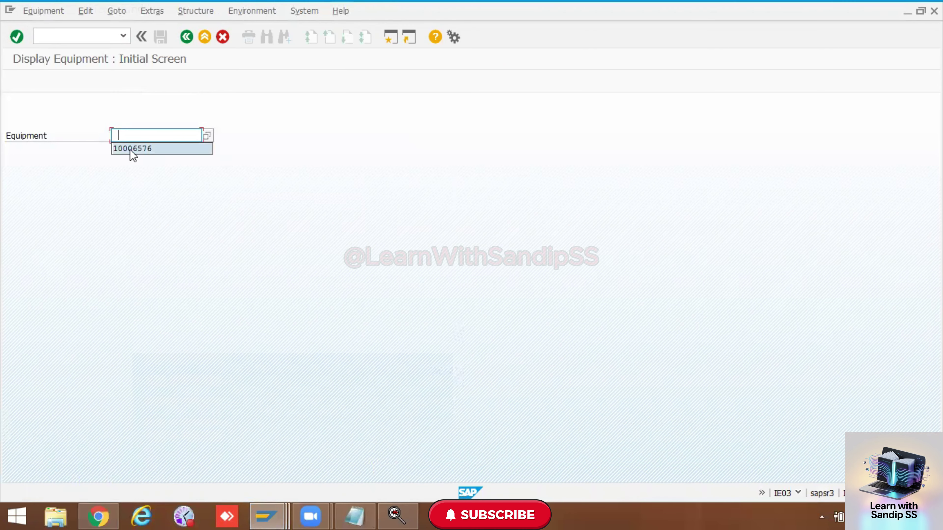
pyautogui.click(130, 150)
pyautogui.press('Return')
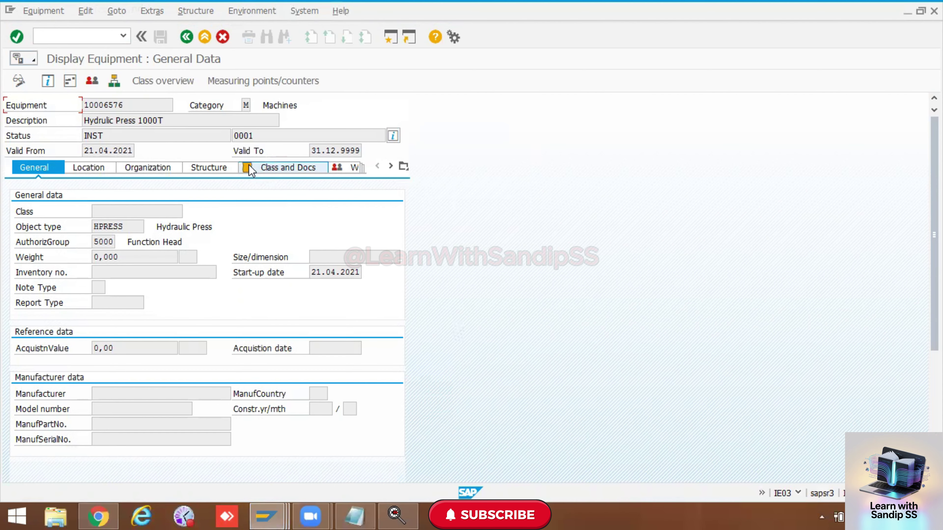
# Step: Examine the icons and titles of the equipment's Warranty and Partner and Class and Docs views, alternating between the two
pyautogui.click(341, 169)
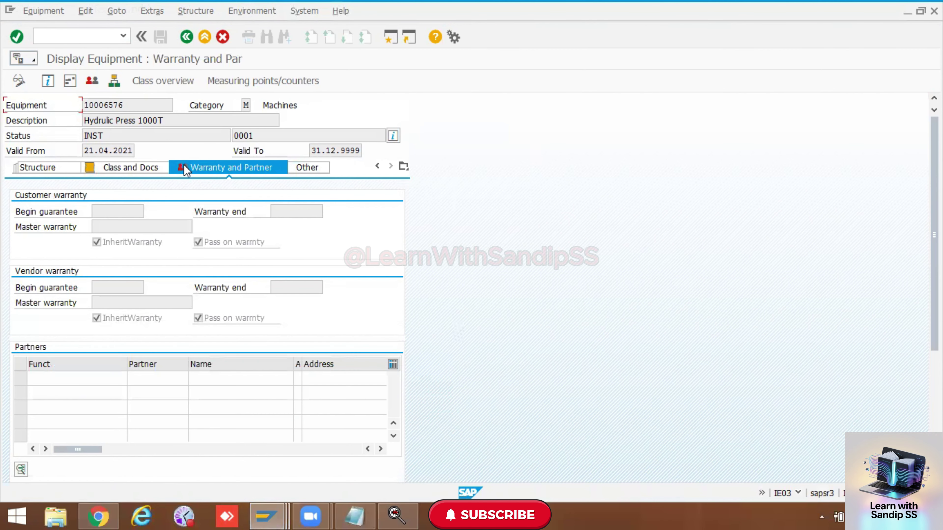
pyautogui.click(163, 168)
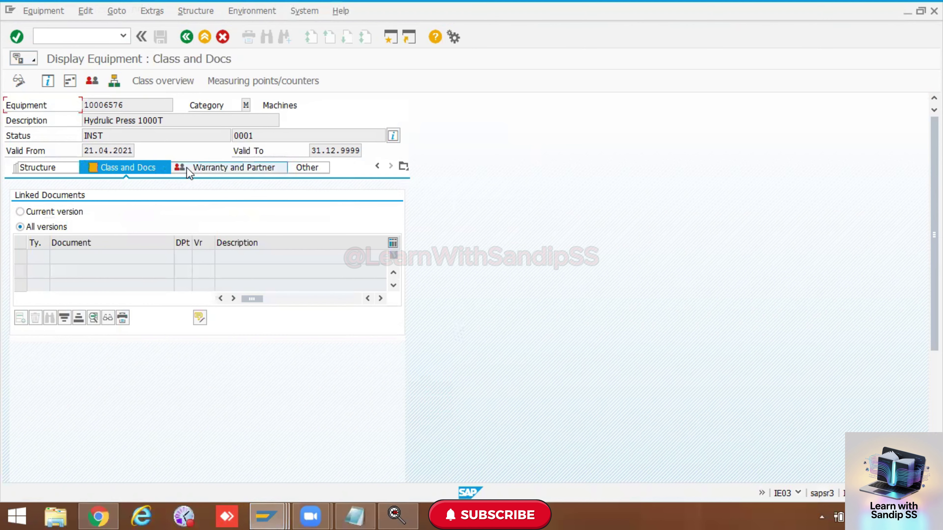
pyautogui.click(184, 169)
pyautogui.click(165, 168)
pyautogui.click(197, 169)
pyautogui.click(149, 168)
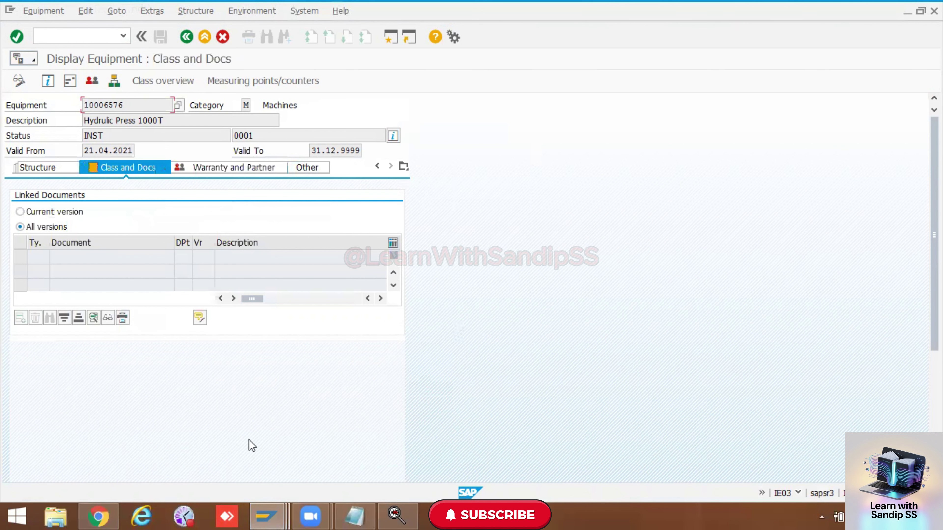
# Step: Switch back to the session showing MACH's icons and texts and check the icon entry for Additional data 2
pyautogui.click(281, 506)
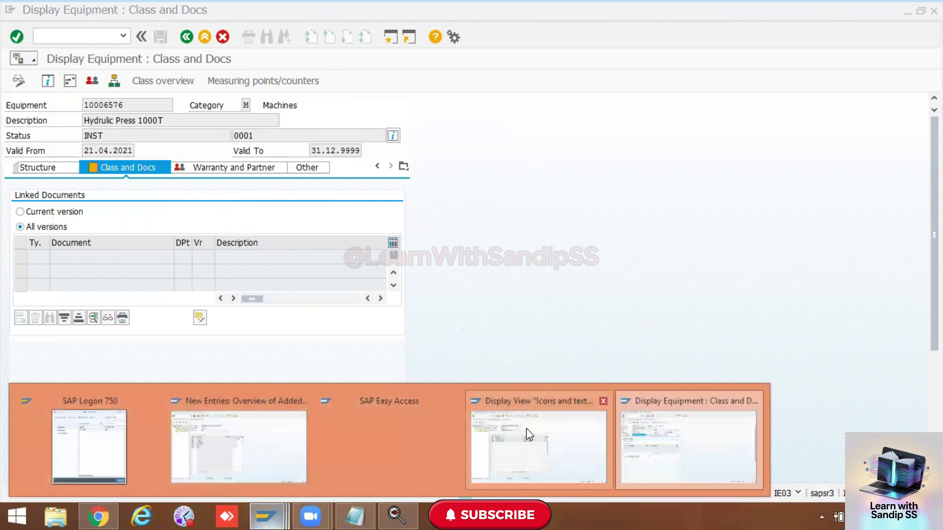
pyautogui.click(526, 428)
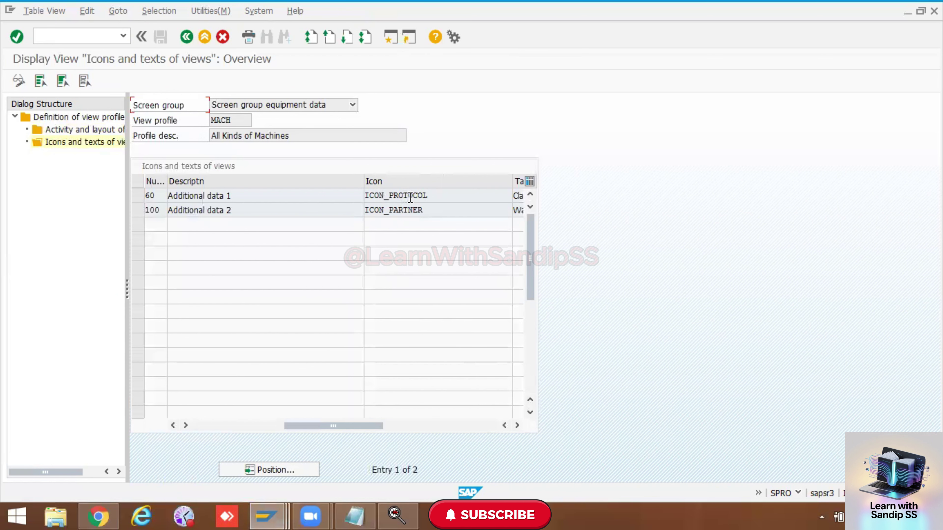
pyautogui.click(424, 209)
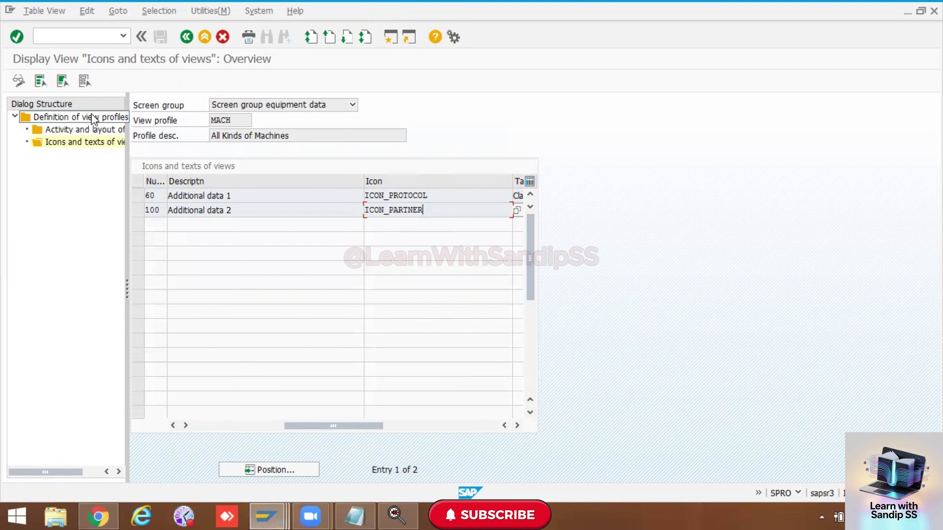
pyautogui.click(57, 131)
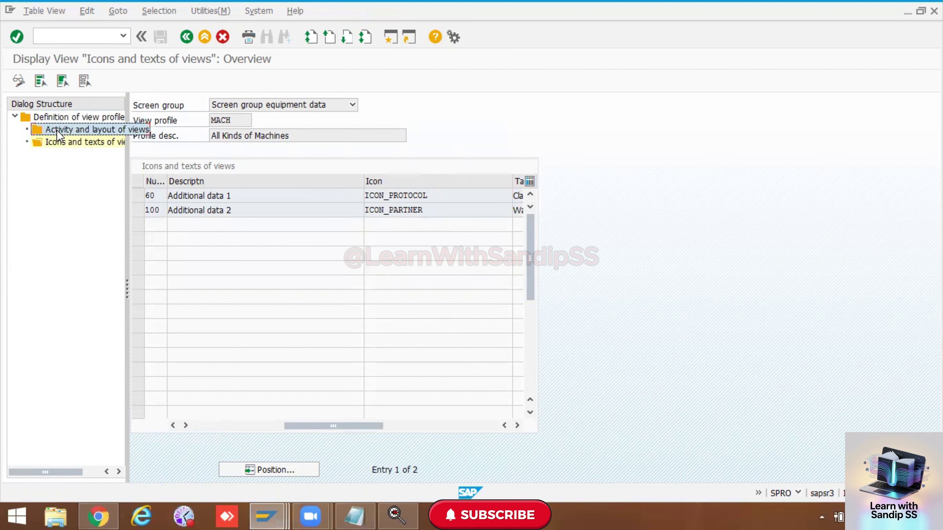
# Step: Return to the overview of view profile definitions and request the icons and texts of views from there
pyautogui.click(187, 36)
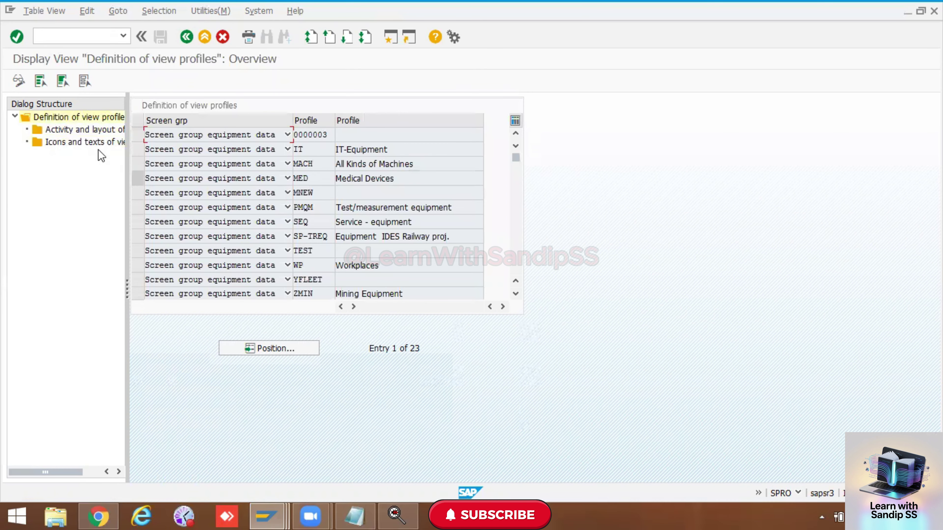
pyautogui.click(87, 145)
pyautogui.doubleClick(88, 144)
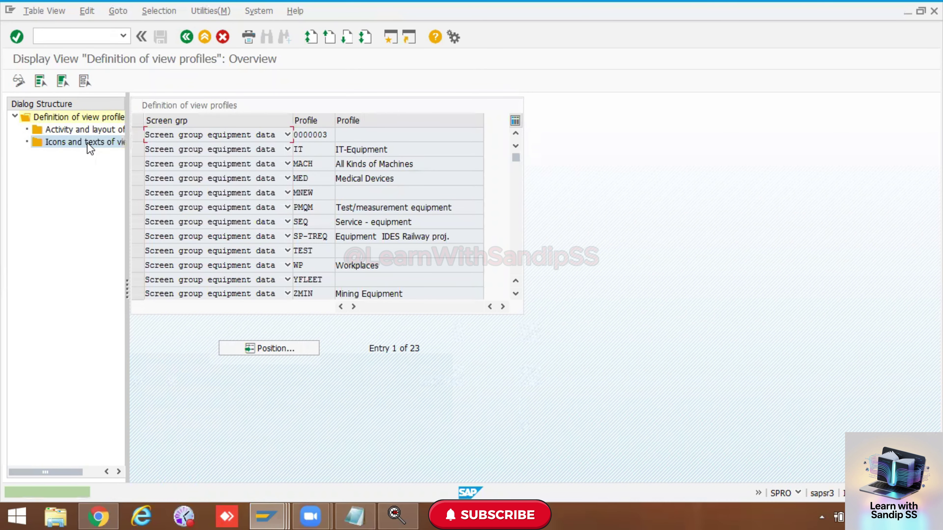